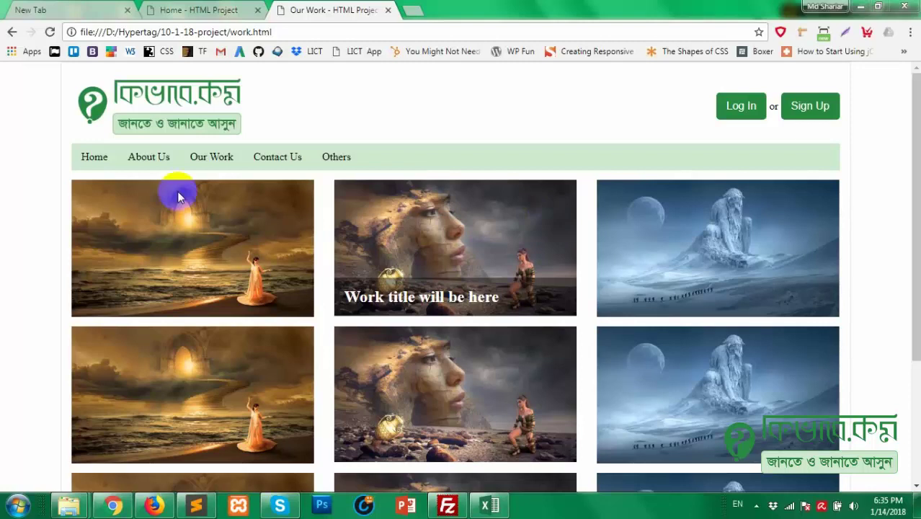
# Step: Look through the Home, About Us and Our Work pages of the 10-1-18-project site
pyautogui.click(81, 164)
pyautogui.scroll(-3, 357, 212)
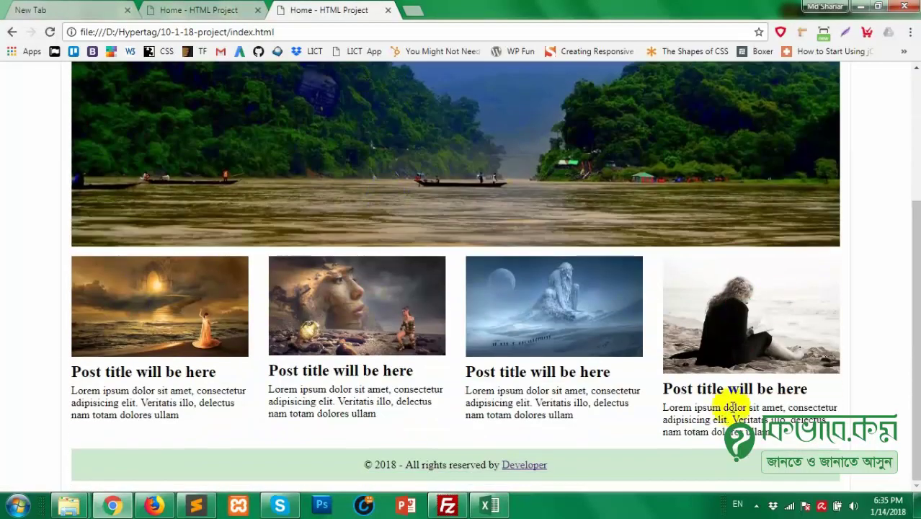
pyautogui.scroll(3, 493, 370)
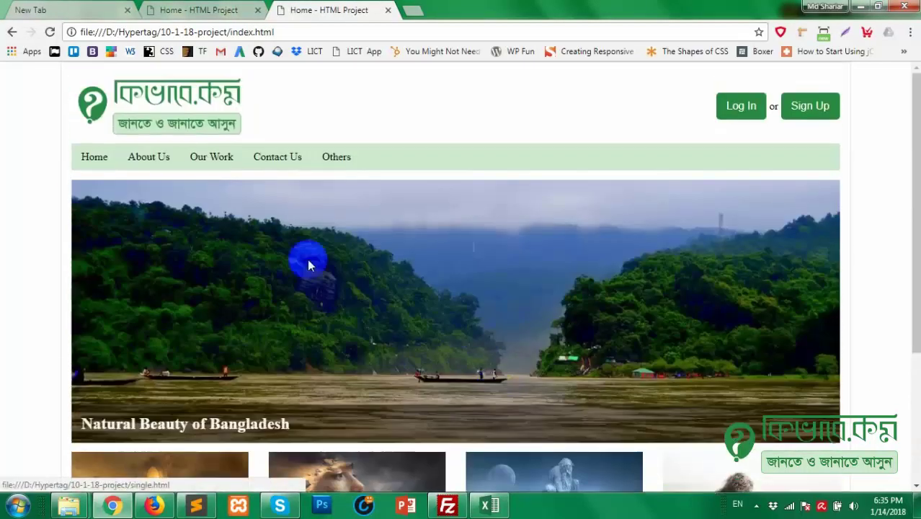
pyautogui.click(149, 163)
pyautogui.scroll(-3, 187, 308)
pyautogui.scroll(3, 188, 313)
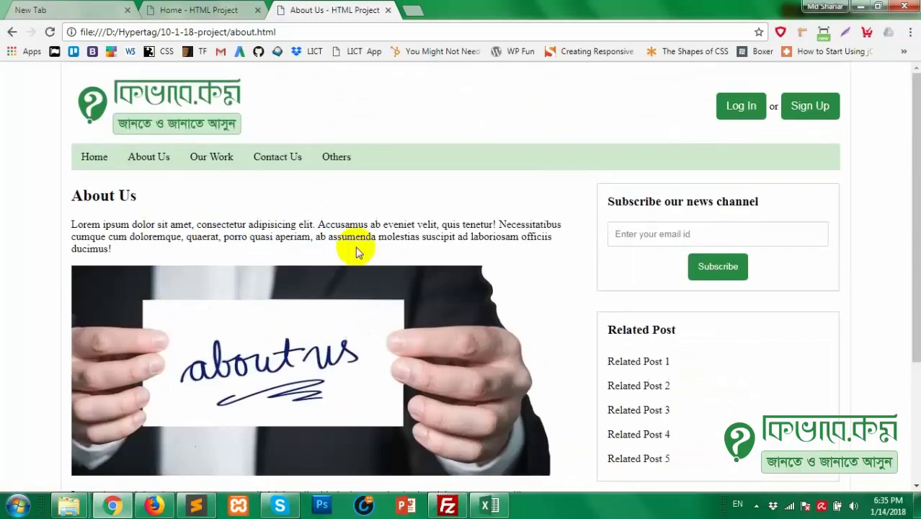
pyautogui.click(226, 157)
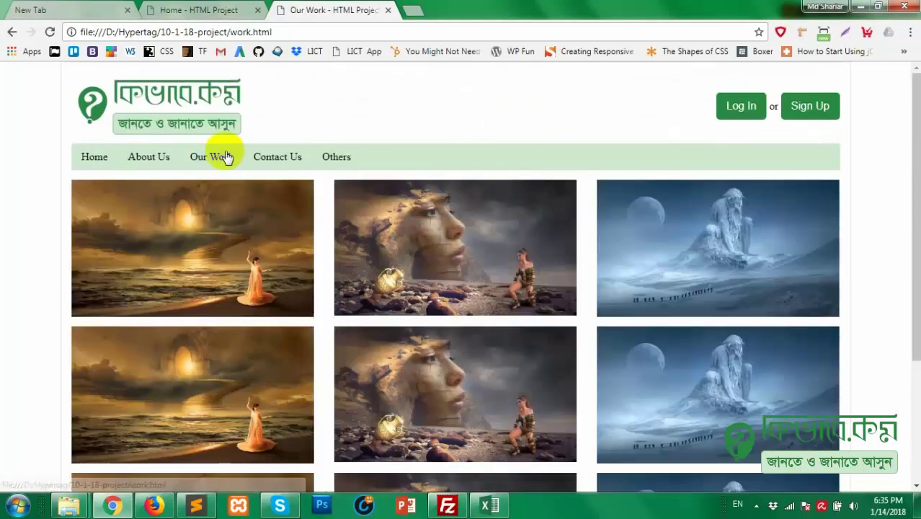
pyautogui.scroll(-1, 755, 277)
pyautogui.scroll(-5, 554, 280)
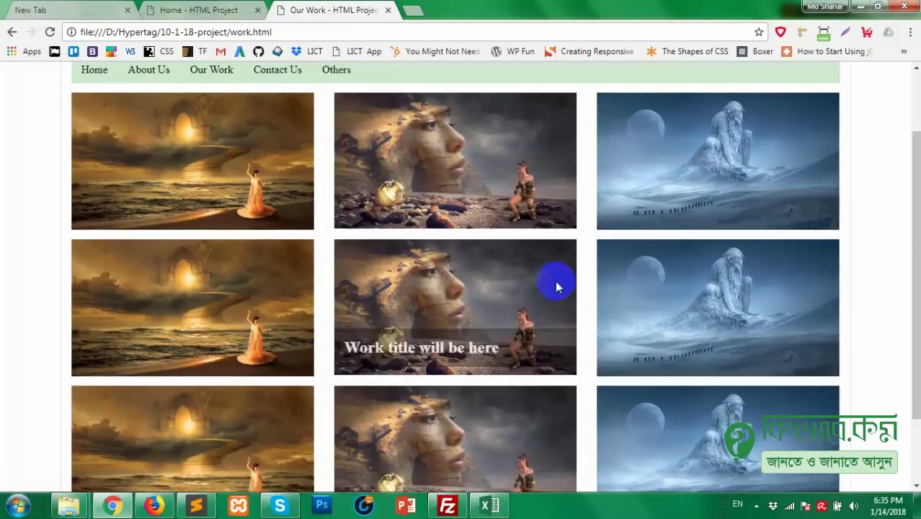
# Step: Examine the Our Work image grid at several browser window widths, then maximize the window again
pyautogui.click(877, 6)
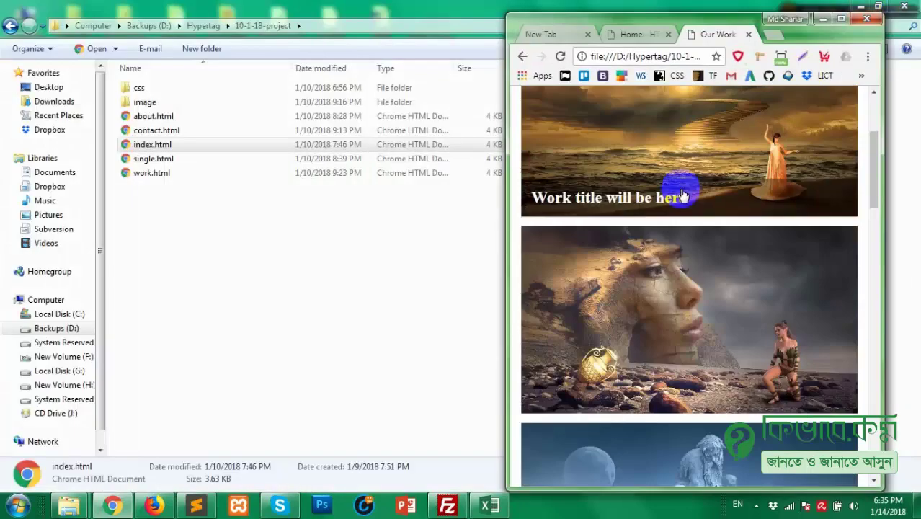
pyautogui.scroll(3, 663, 195)
pyautogui.scroll(-1, 651, 200)
pyautogui.moveTo(505, 190); pyautogui.dragTo(172, 218)
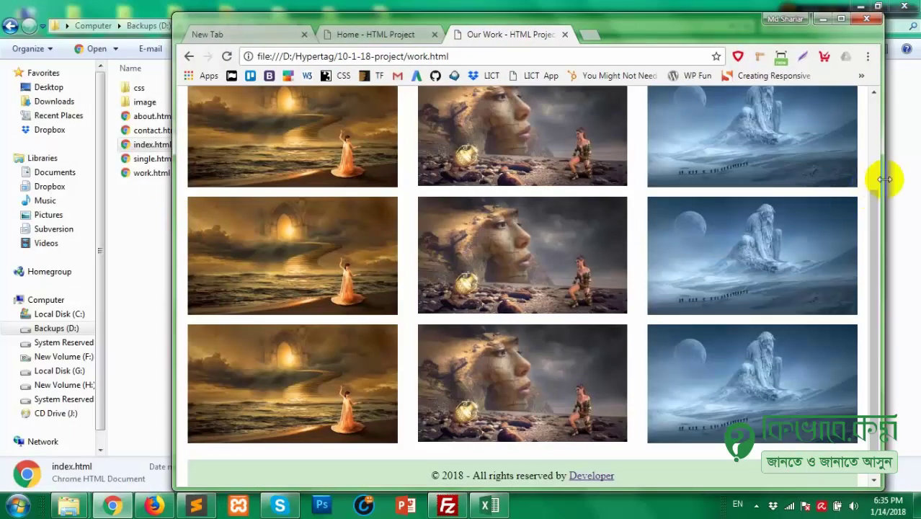
pyautogui.moveTo(884, 180); pyautogui.dragTo(702, 186)
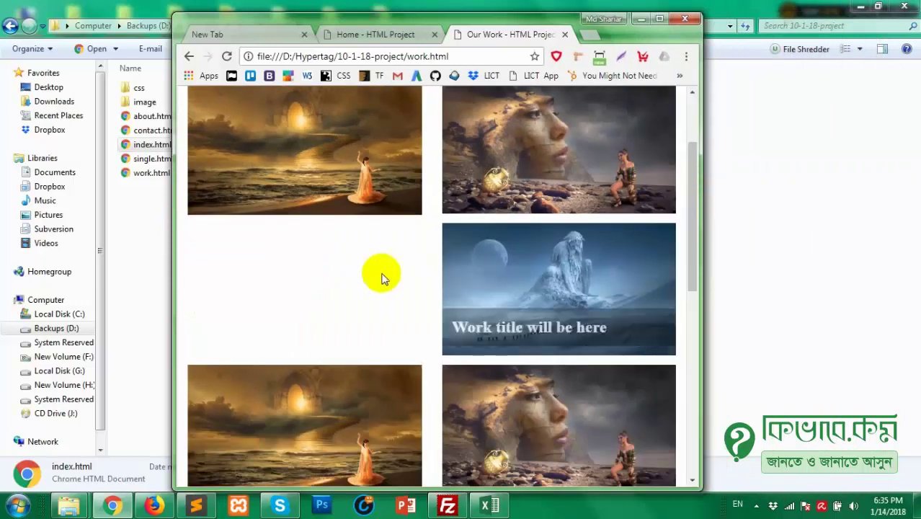
pyautogui.scroll(-5, 334, 345)
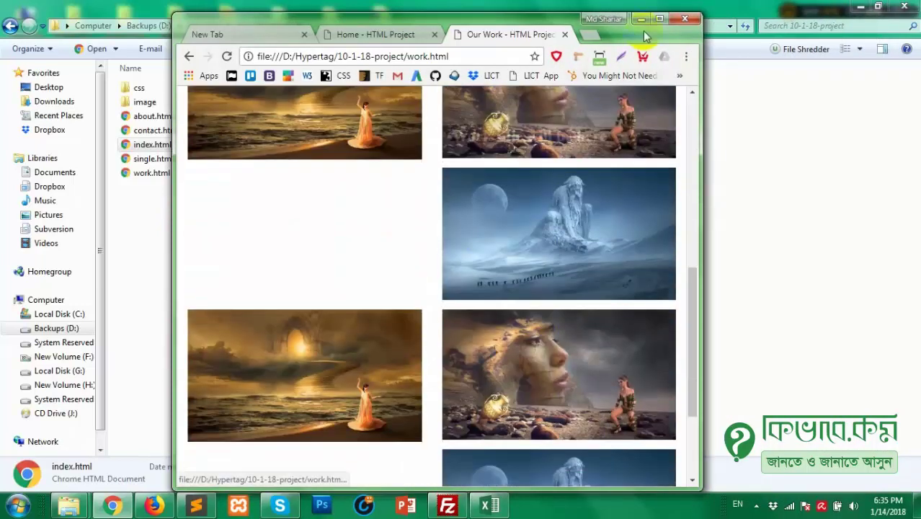
pyautogui.click(659, 18)
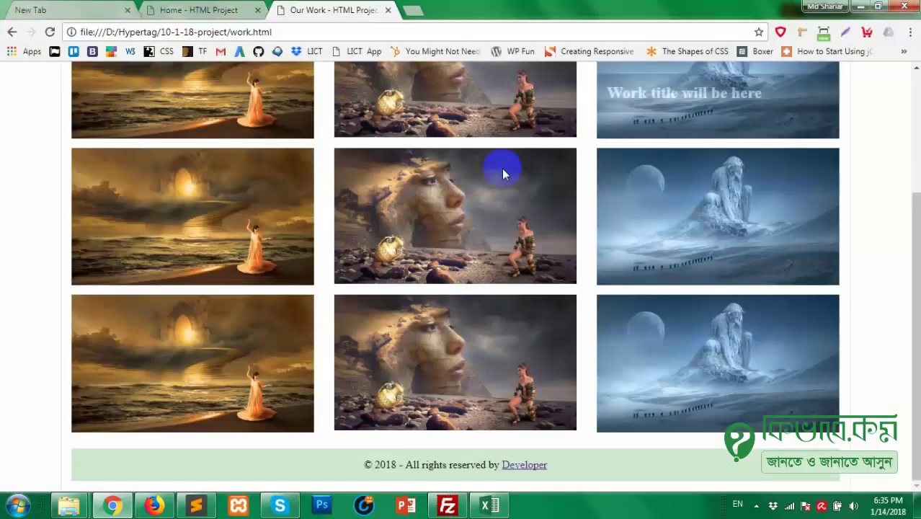
# Step: Close the blank browser tab and minimize the browser and the project folder window to reach the desktop
pyautogui.click(94, 10)
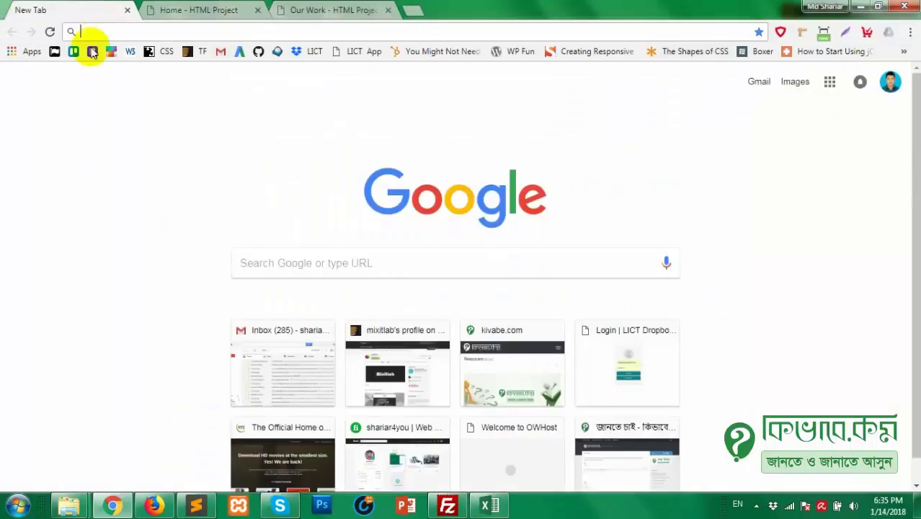
pyautogui.click(128, 10)
pyautogui.click(859, 7)
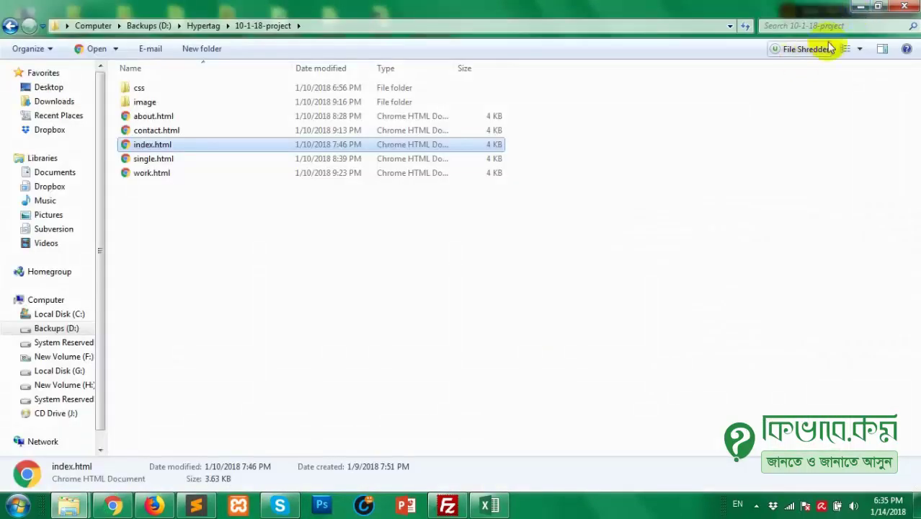
pyautogui.click(861, 6)
pyautogui.click(787, 13)
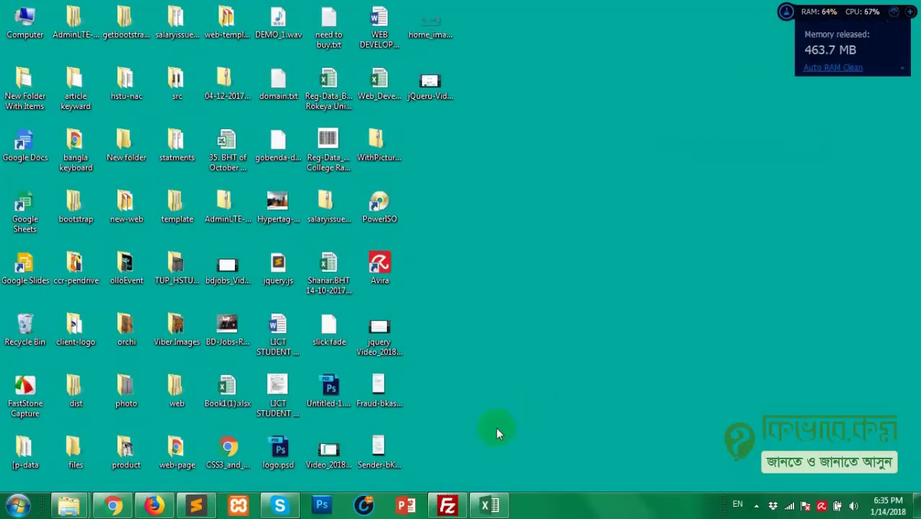
# Step: Switch to Windows Explorer and make a copy of the 10-1-18-project folder inside the Hypertag folder
pyautogui.moveTo(163, 508)
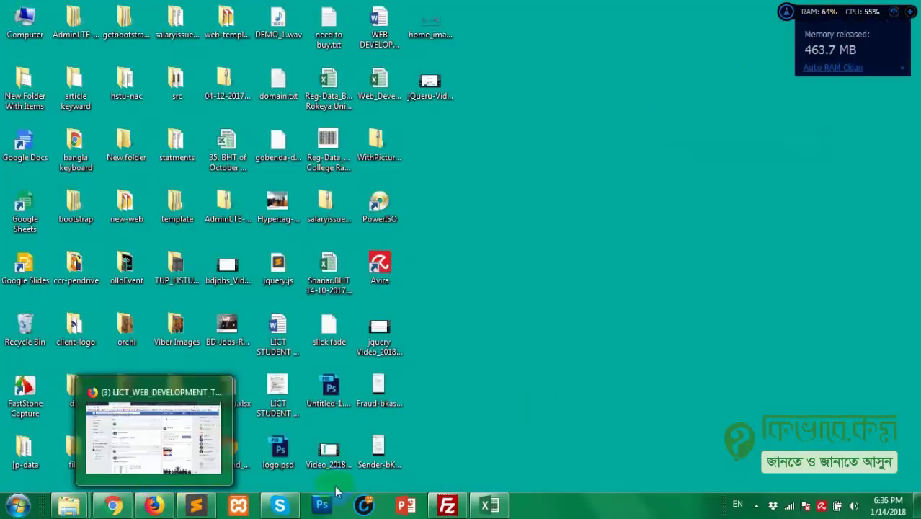
pyautogui.click(124, 504)
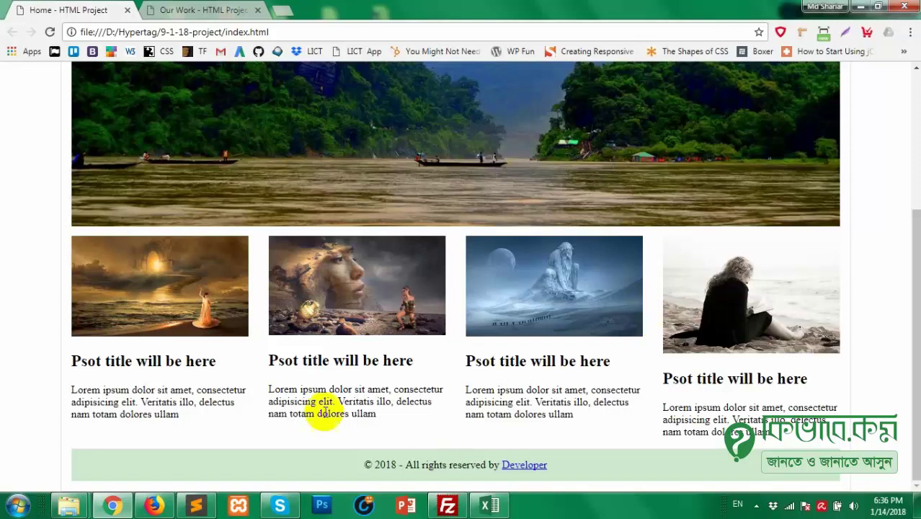
pyautogui.moveTo(69, 505)
pyautogui.click(107, 426)
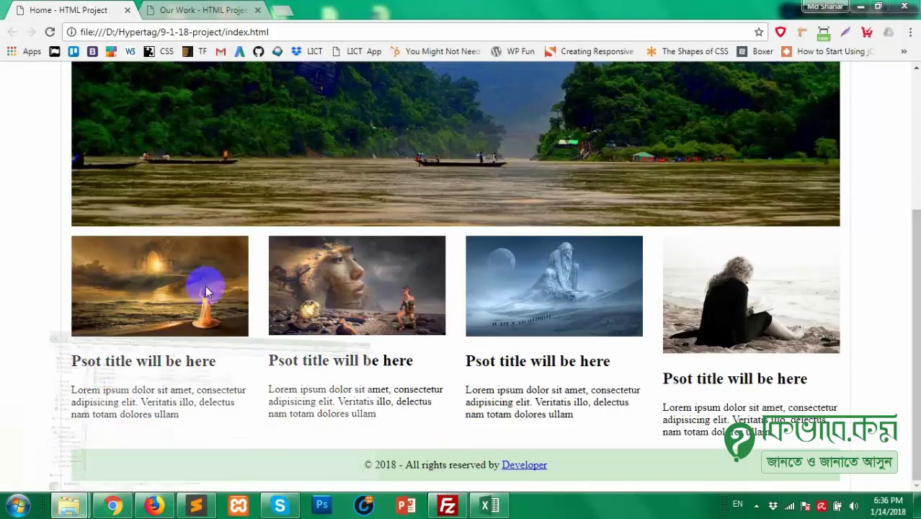
pyautogui.click(201, 26)
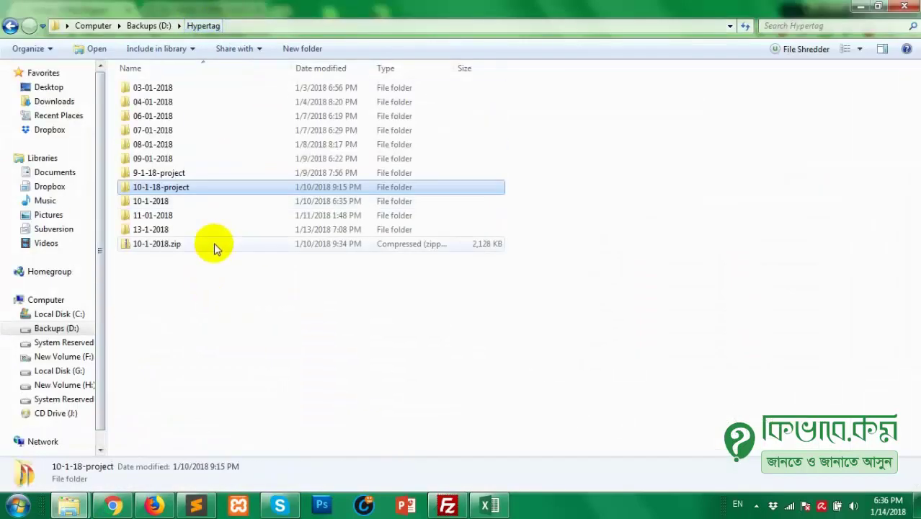
pyautogui.moveTo(160, 187); pyautogui.dragTo(221, 258)
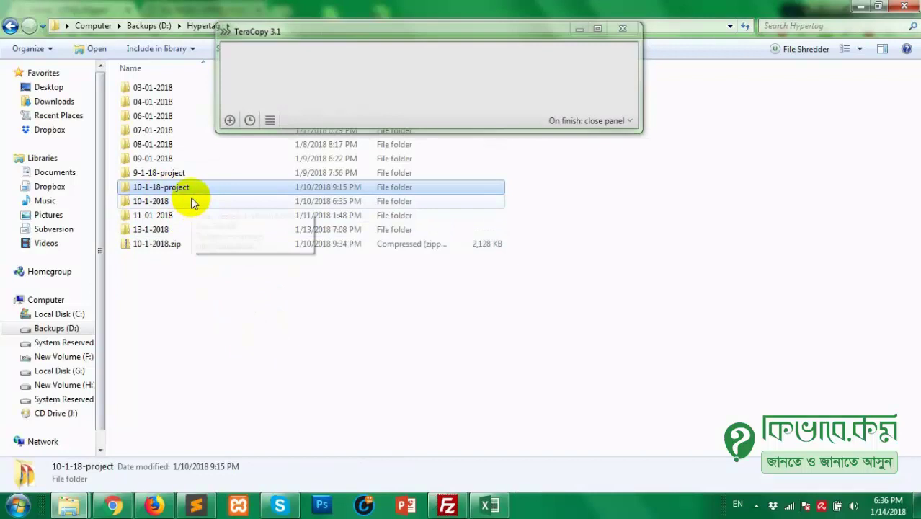
# Step: Rename the copied project folder as 14-1-18-project
pyautogui.click(193, 205)
pyautogui.click(193, 204)
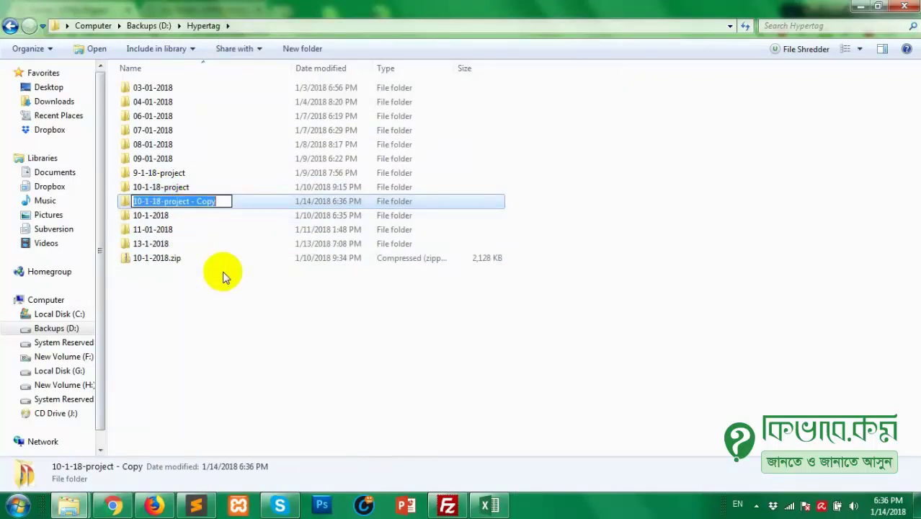
pyautogui.press('End')
pyautogui.press('BackSpace')
pyautogui.press('BackSpace')
pyautogui.press('BackSpace')
pyautogui.press('BackSpace')
pyautogui.press('BackSpace')
pyautogui.press('BackSpace')
pyautogui.press('BackSpace')
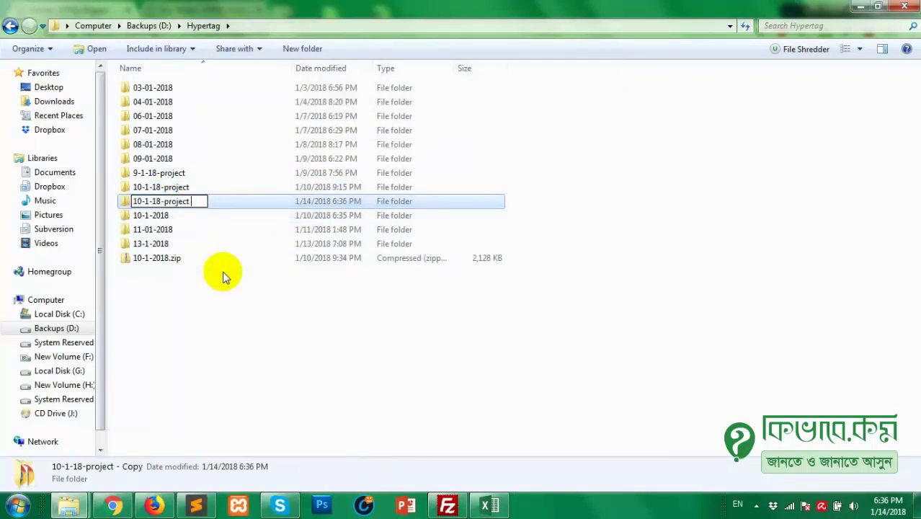
pyautogui.press('Left')
pyautogui.press('Left')
pyautogui.press('Left')
pyautogui.press('Left')
pyautogui.press('Left')
pyautogui.press('Left')
pyautogui.press('Left')
pyautogui.press('Left')
pyautogui.press('Left')
pyautogui.press('Left')
pyautogui.press('Left')
pyautogui.press('Left')
pyautogui.press('Left')
pyautogui.hotkey('shift', 'Left')
pyautogui.write('4')
pyautogui.press('Return')
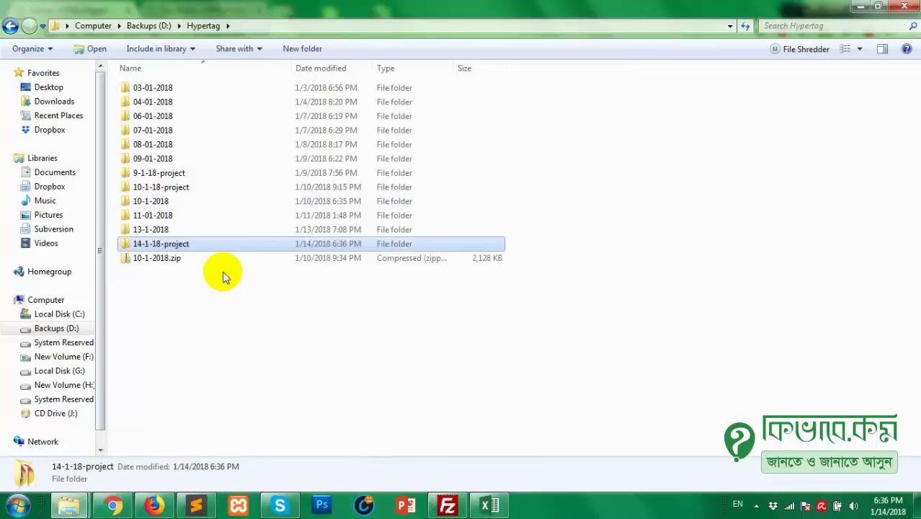
# Step: Open index.html from the 14-1-18-project folder in the browser and close the two older project tabs
pyautogui.press('Return')
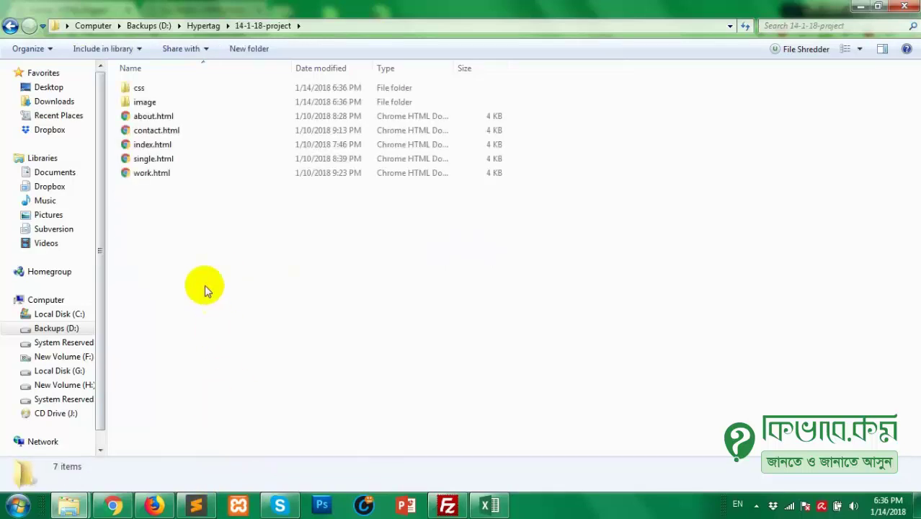
pyautogui.click(159, 102)
pyautogui.doubleClick(160, 102)
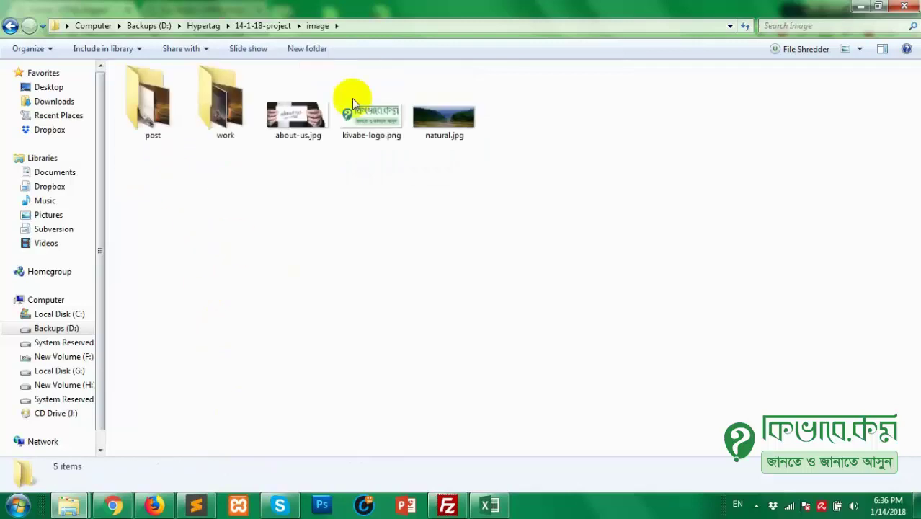
pyautogui.click(277, 27)
pyautogui.doubleClick(221, 145)
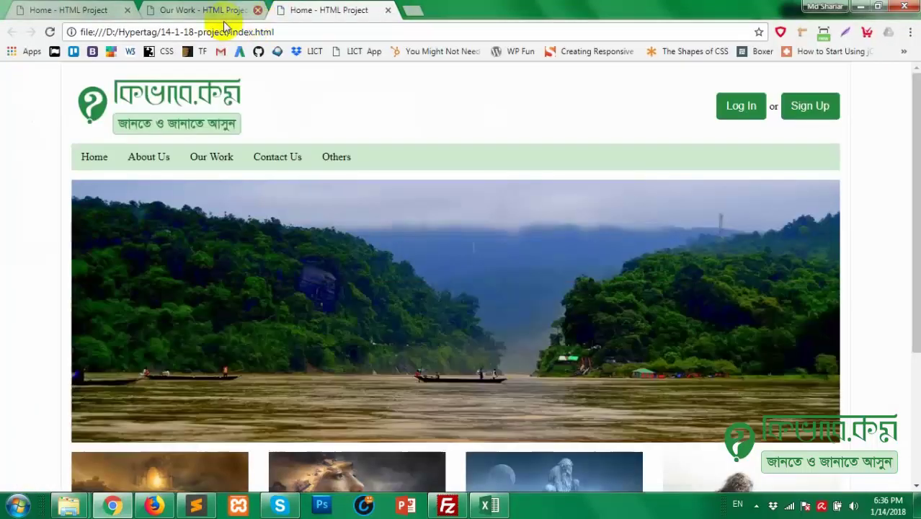
pyautogui.click(258, 11)
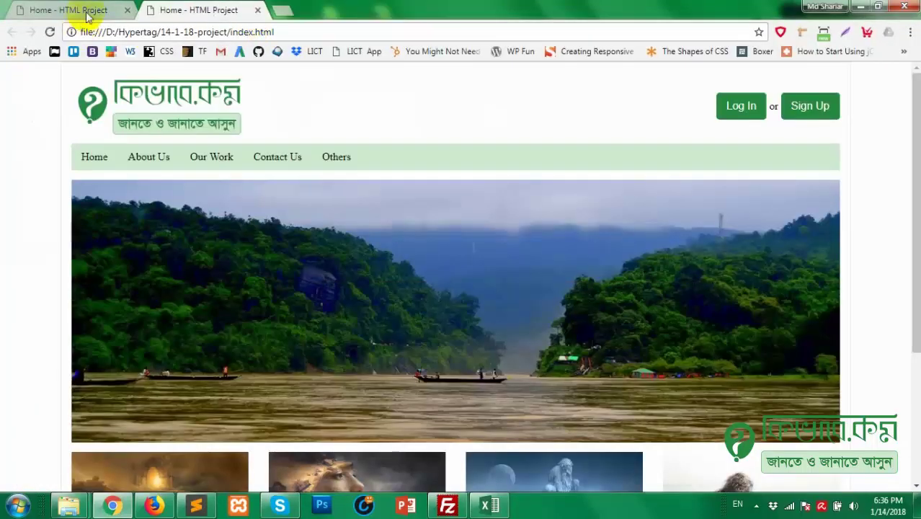
pyautogui.click(127, 10)
# Step: Narrow the browser window and examine the whole home page of 14-1-18-project in the reduced width
pyautogui.scroll(-3, 459, 209)
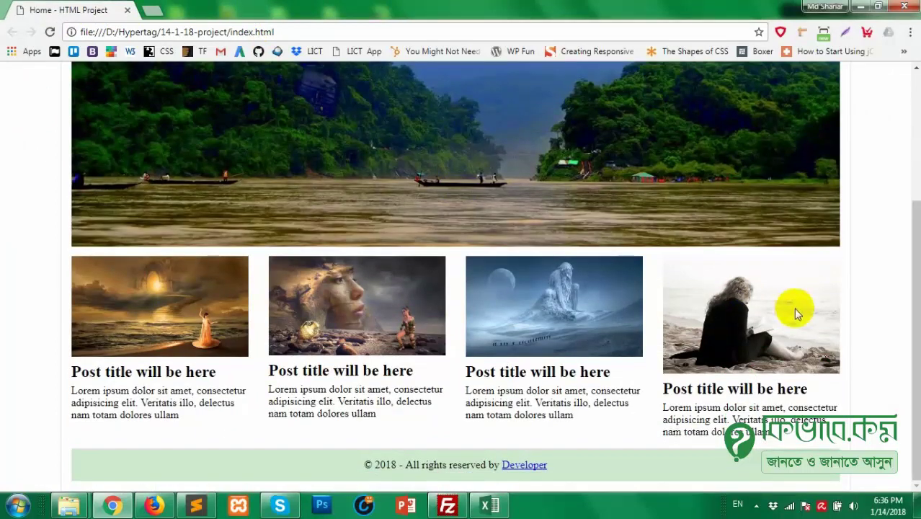
pyautogui.click(877, 7)
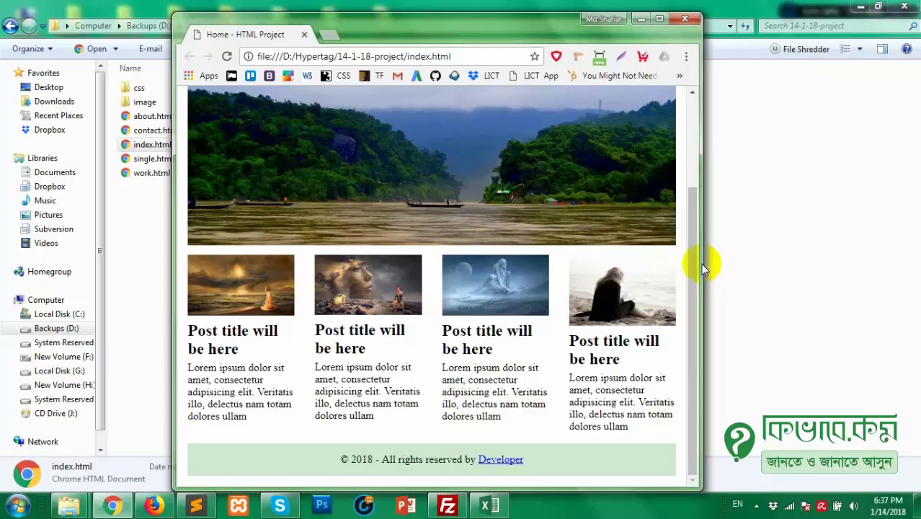
pyautogui.moveTo(700, 263); pyautogui.dragTo(625, 267)
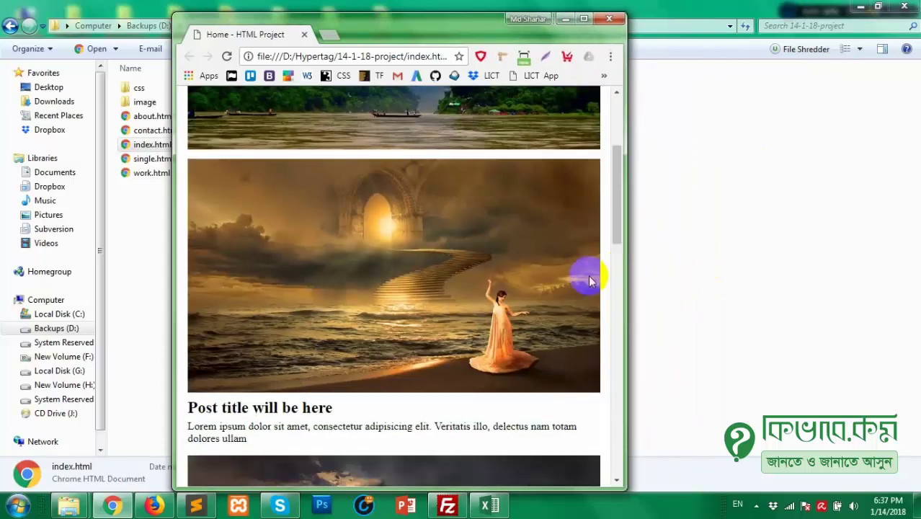
pyautogui.scroll(-10, 589, 281)
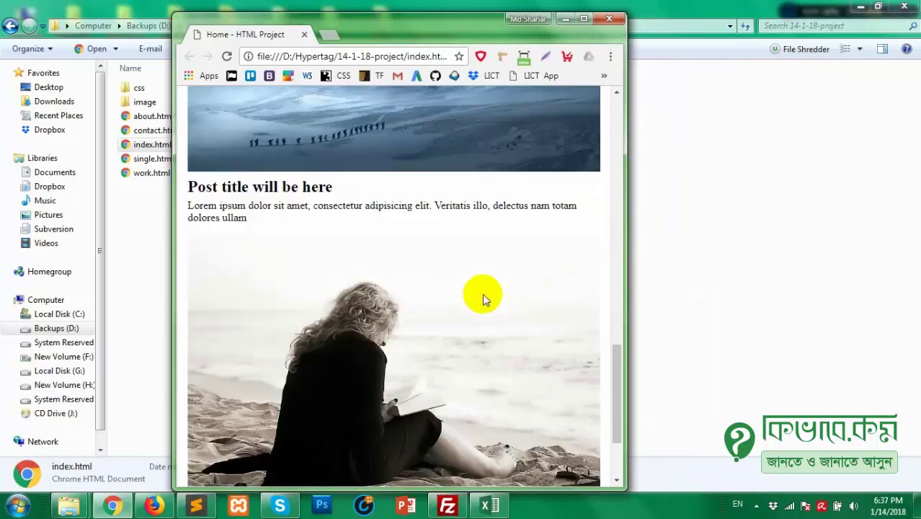
pyautogui.scroll(-4, 482, 293)
pyautogui.scroll(20, 482, 293)
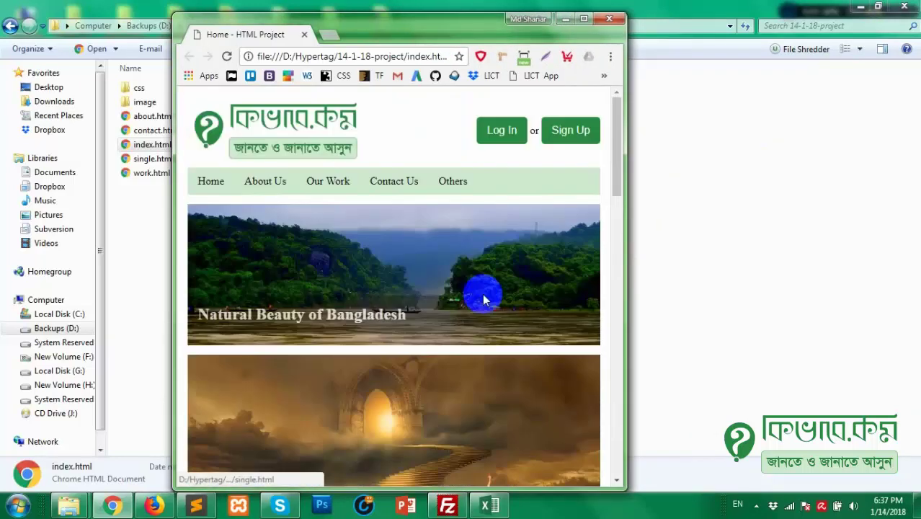
# Step: Widen and finally maximize the browser window to examine the home page's banner and post layout at larger widths
pyautogui.moveTo(626, 243); pyautogui.dragTo(710, 242)
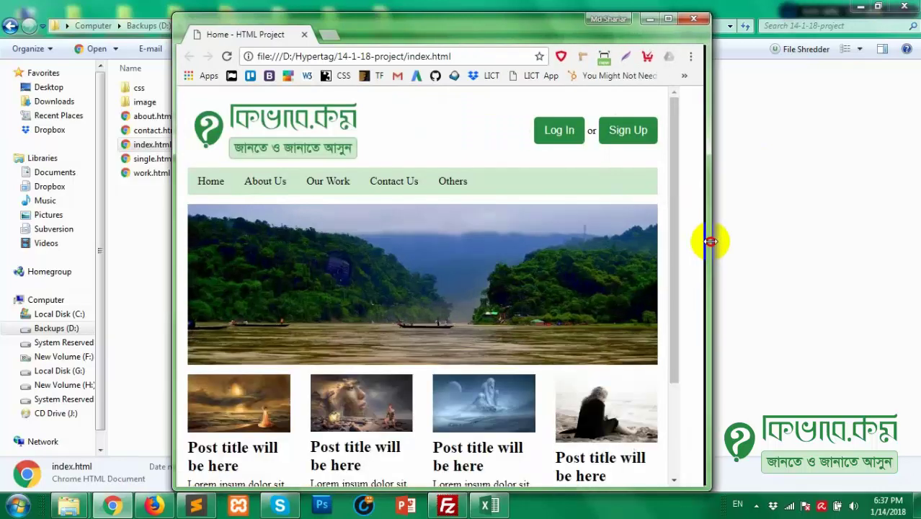
pyautogui.scroll(-3, 498, 267)
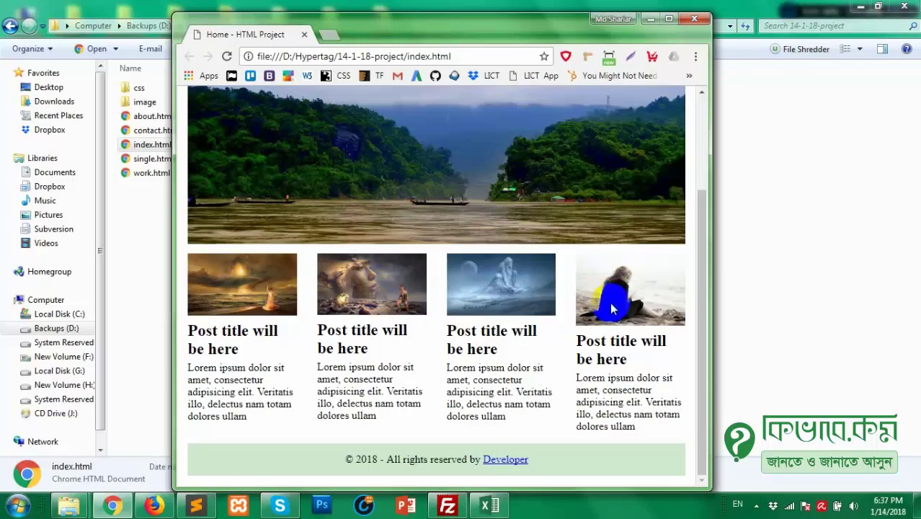
pyautogui.scroll(4, 614, 315)
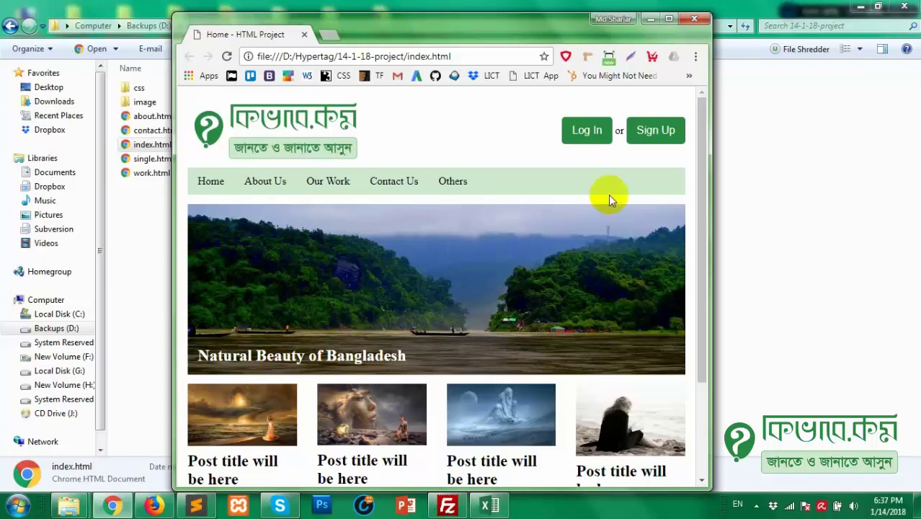
pyautogui.click(668, 18)
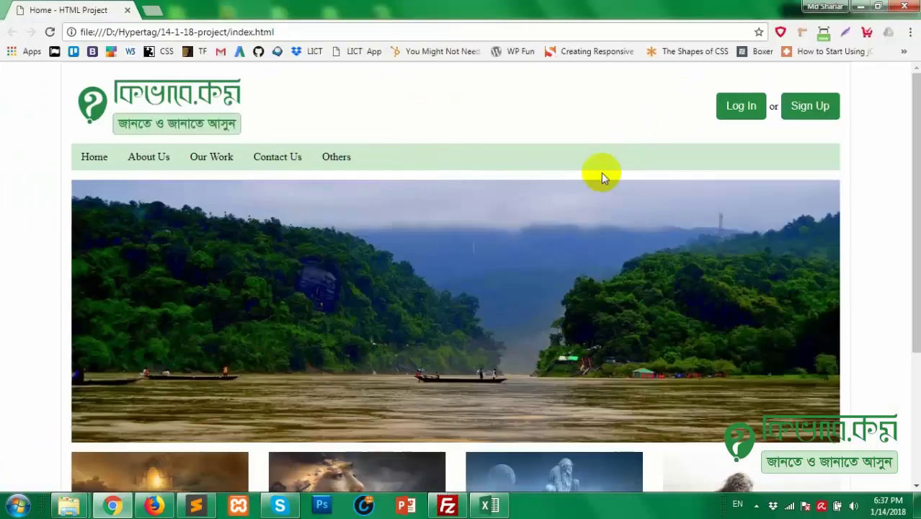
pyautogui.scroll(-3, 509, 251)
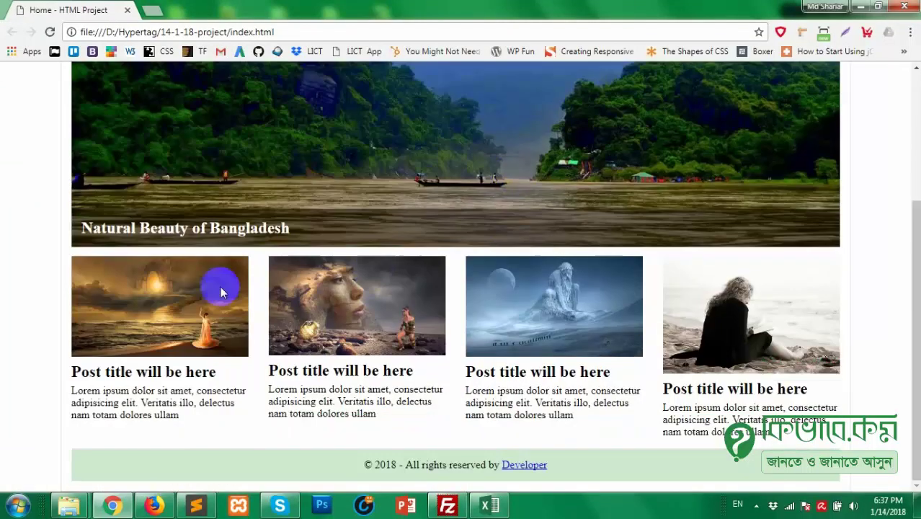
# Step: Switch to the 14-1-18-project folder in Windows Explorer and open its image folder's post subfolder
pyautogui.moveTo(69, 505)
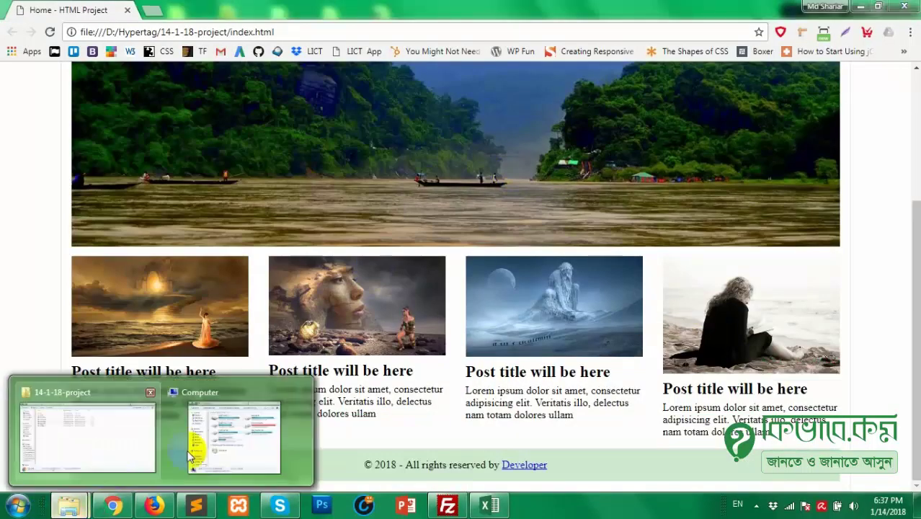
pyautogui.click(90, 445)
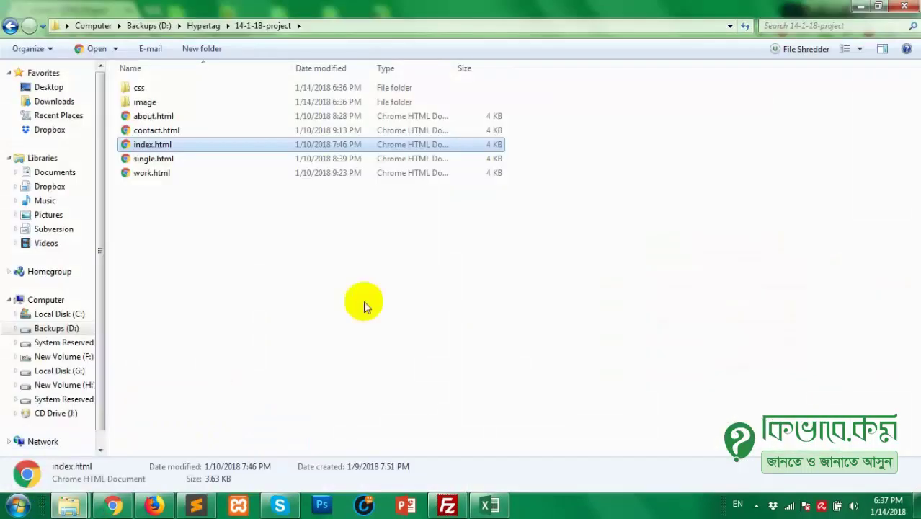
pyautogui.click(154, 102)
pyautogui.doubleClick(157, 104)
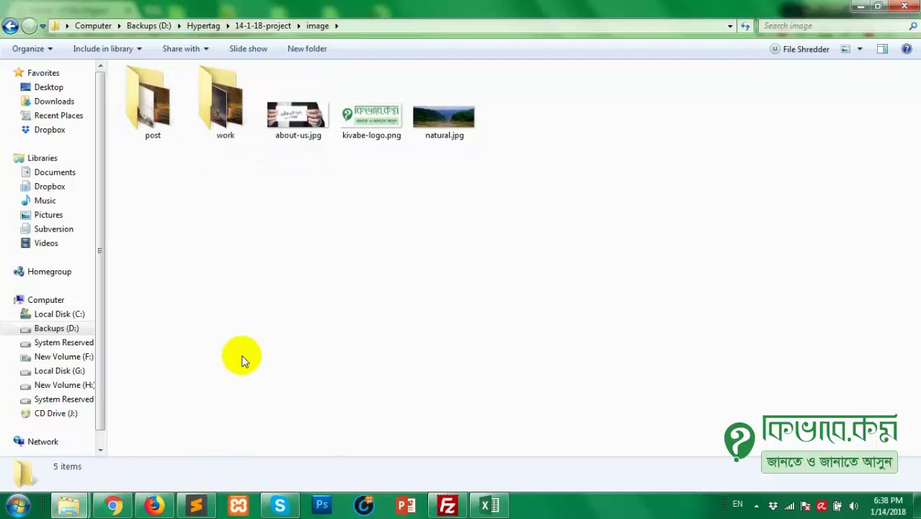
pyautogui.doubleClick(149, 111)
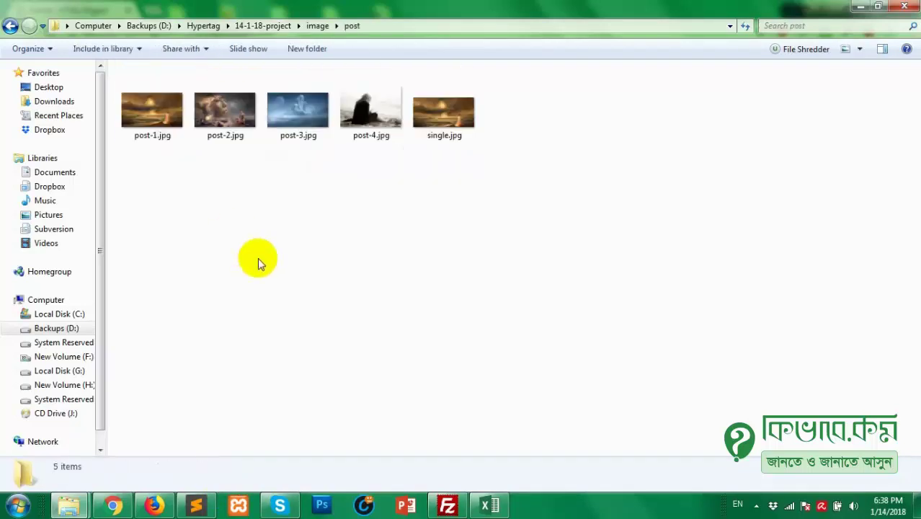
# Step: Preview single.jpg from the post folder at full size and close the preview
pyautogui.click(150, 117)
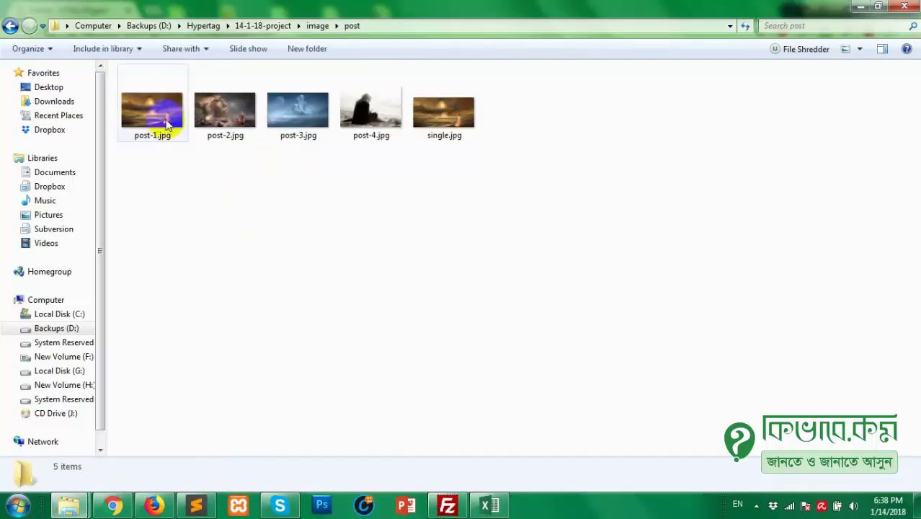
pyautogui.click(450, 122)
pyautogui.doubleClick(450, 123)
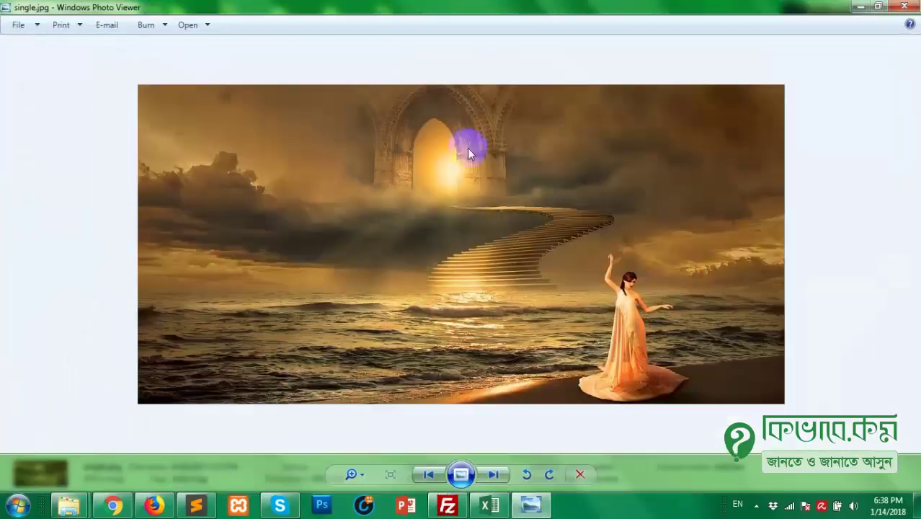
pyautogui.click(906, 10)
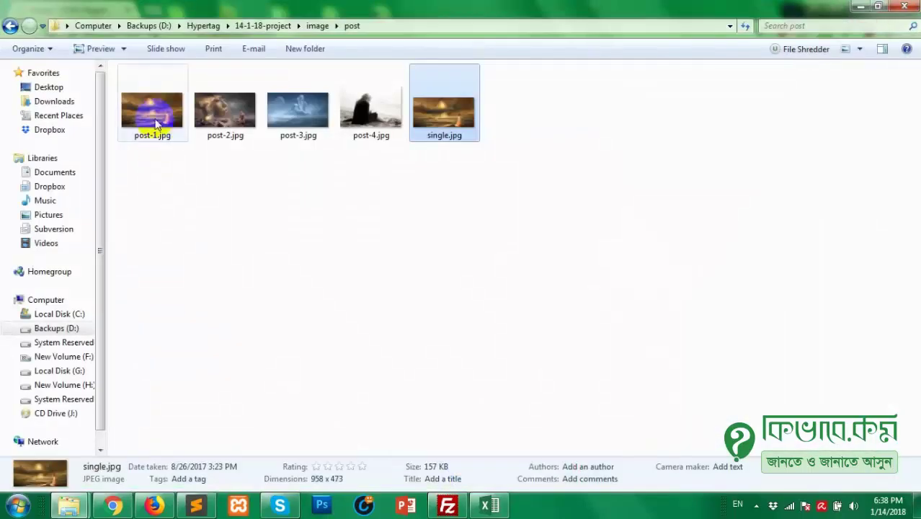
# Step: Preview post-1.jpg, leaf through the other images of the post folder to compare them, and close the viewer
pyautogui.doubleClick(154, 143)
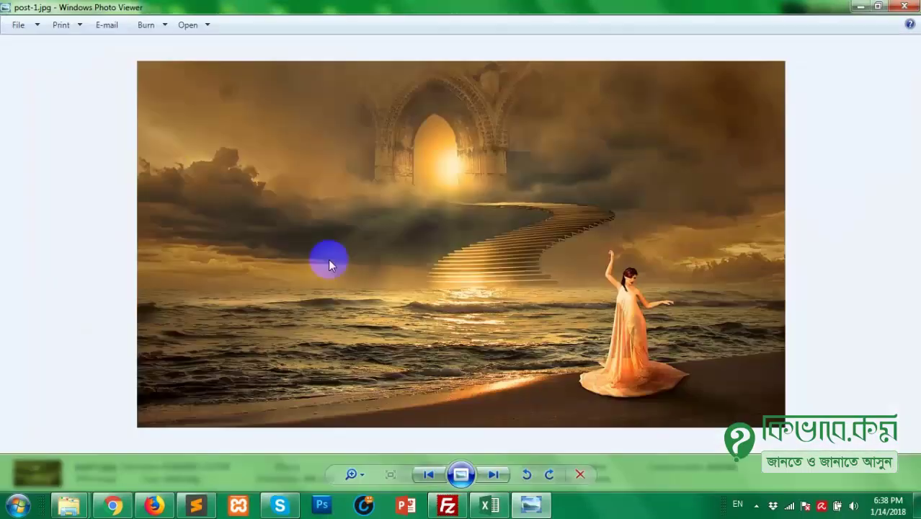
pyautogui.click(498, 474)
pyautogui.click(497, 474)
pyautogui.click(498, 474)
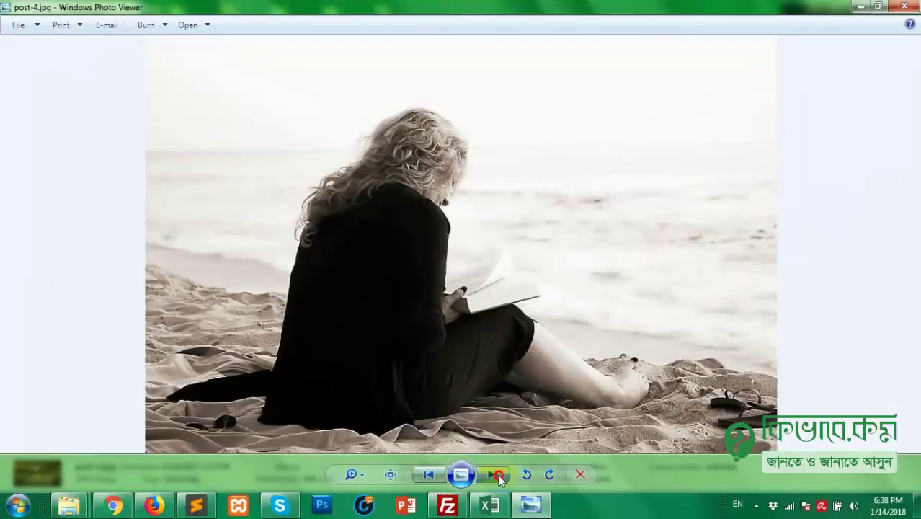
pyautogui.click(498, 474)
pyautogui.click(498, 474)
pyautogui.click(498, 474)
pyautogui.click(497, 474)
pyautogui.click(498, 474)
pyautogui.click(498, 474)
pyautogui.click(498, 474)
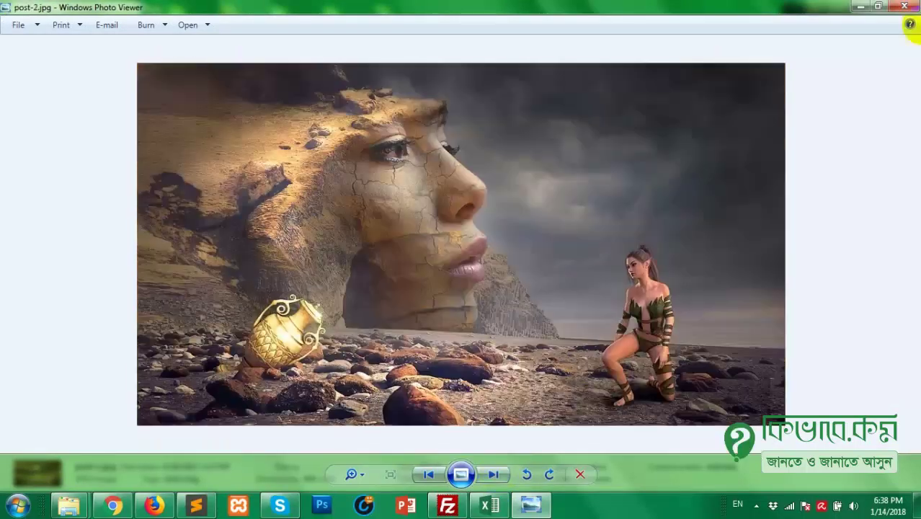
pyautogui.click(905, 6)
pyautogui.click(588, 236)
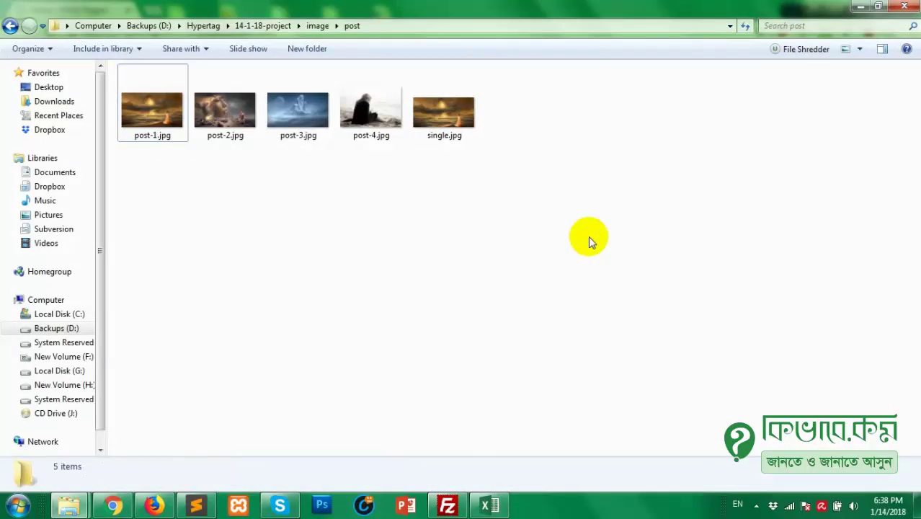
# Step: Open post-1.jpg from the post folder with Adobe Photoshop CS5
pyautogui.click(157, 120)
pyautogui.rightClick(149, 119)
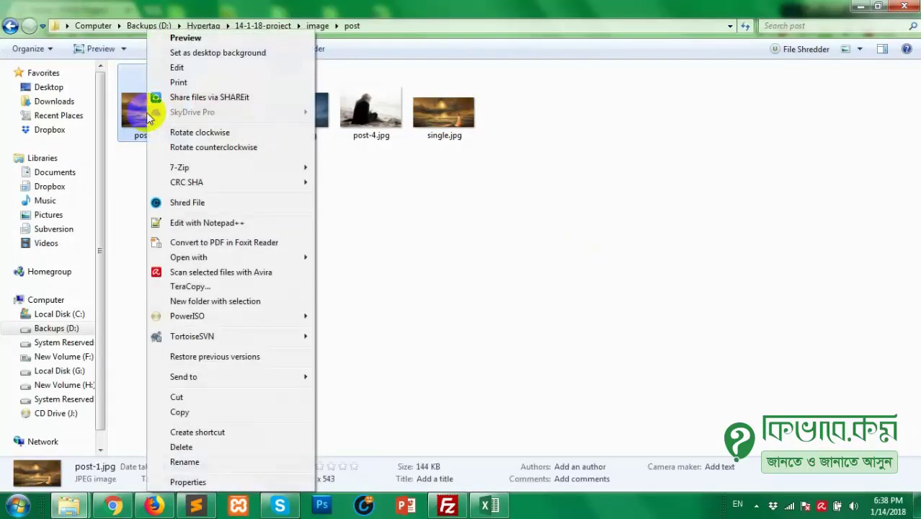
pyautogui.moveTo(205, 259)
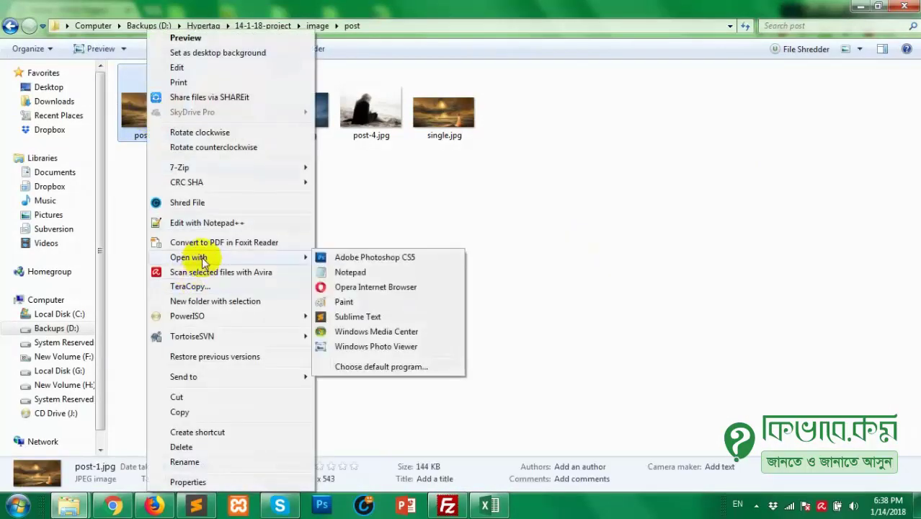
pyautogui.click(375, 259)
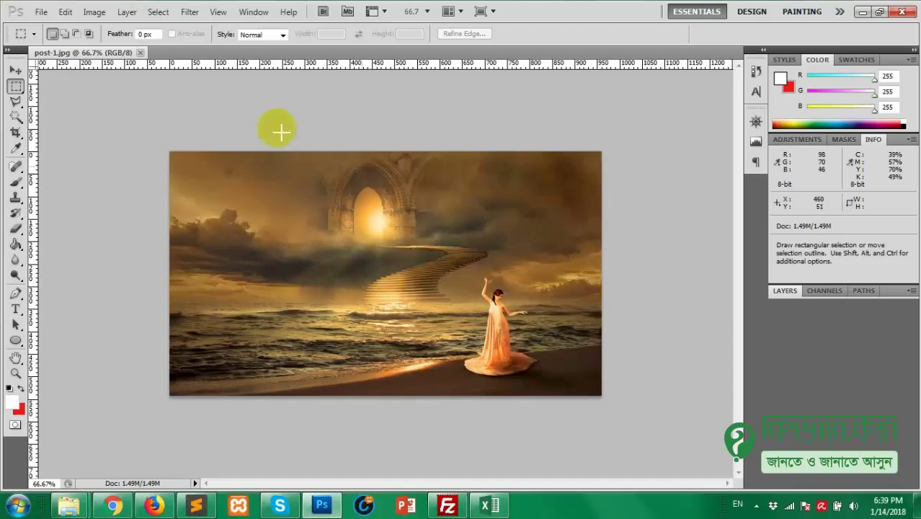
# Step: Open the Image Size settings for post-1.jpg, check its pixel width and height, and move the dialog off the picture
pyautogui.click(94, 13)
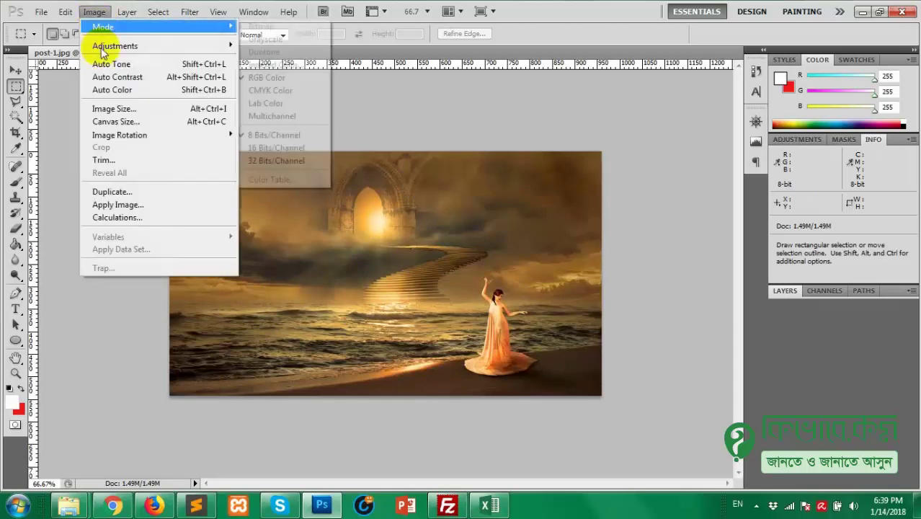
pyautogui.click(113, 110)
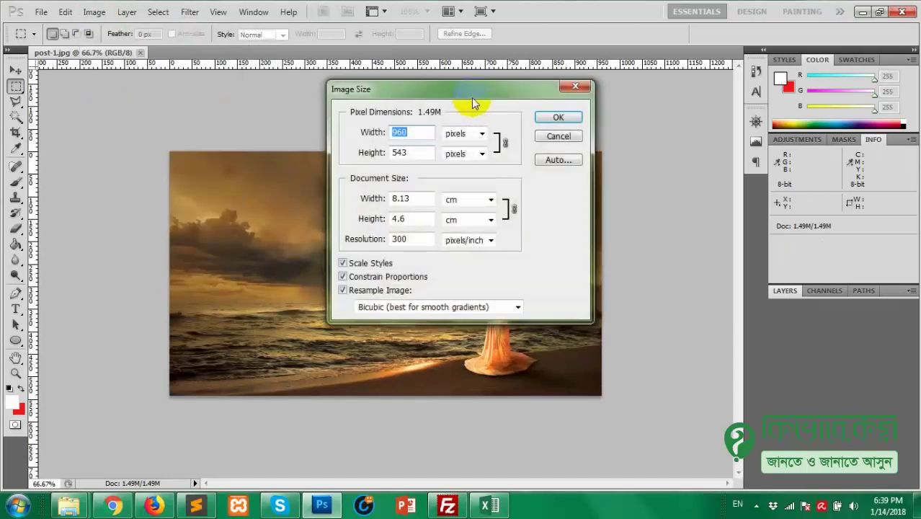
pyautogui.moveTo(469, 107); pyautogui.dragTo(599, 107)
pyautogui.click(497, 165)
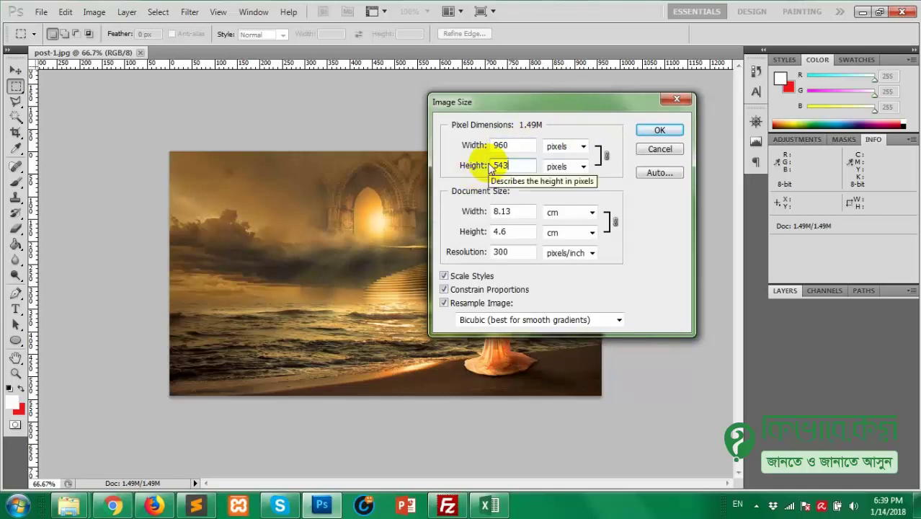
pyautogui.moveTo(587, 103); pyautogui.dragTo(617, 99)
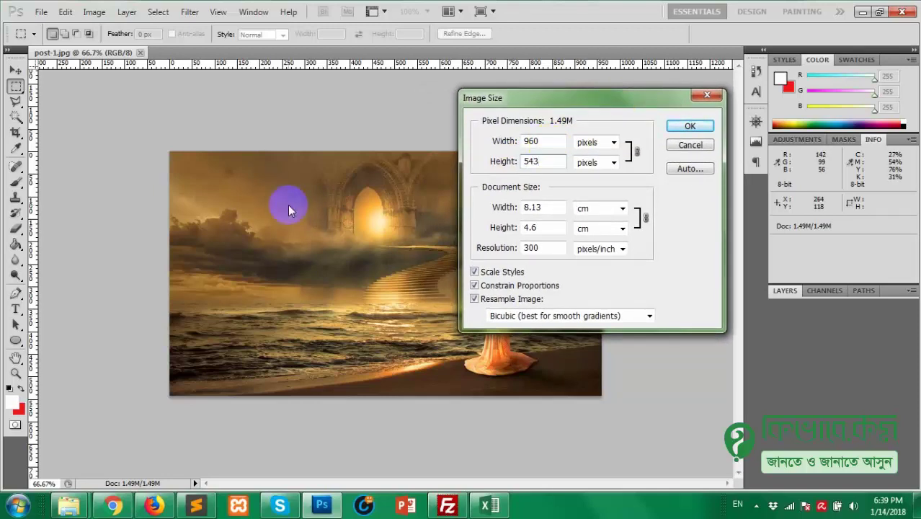
# Step: Switch to the post folder in Windows Explorer, preview post-1.jpg at full size and close the preview
pyautogui.moveTo(68, 504)
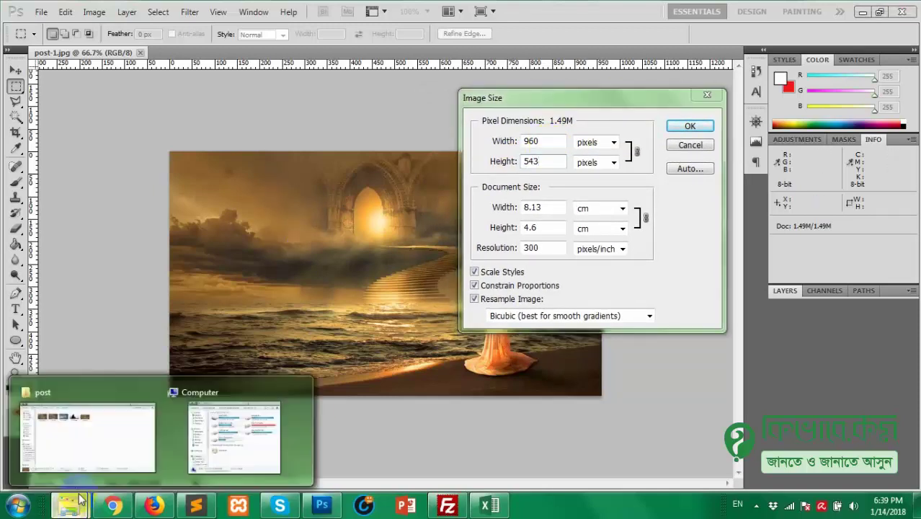
pyautogui.click(99, 421)
pyautogui.doubleClick(160, 121)
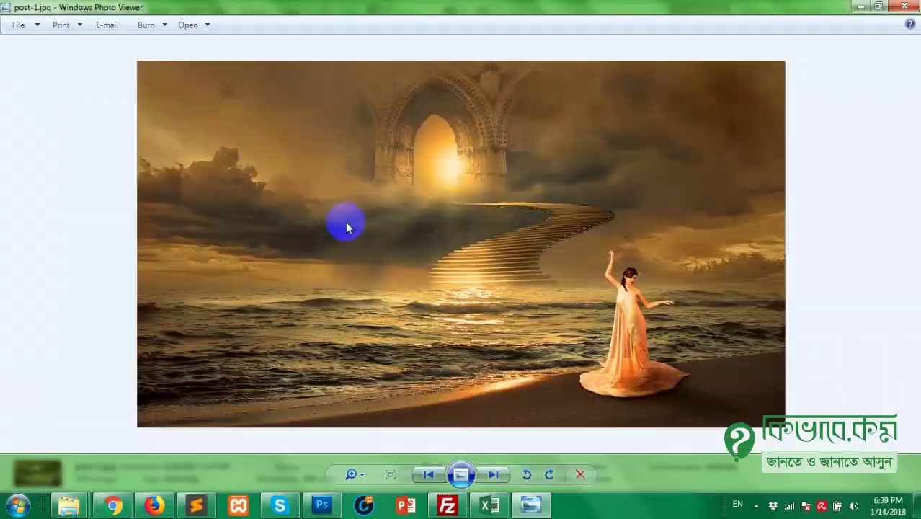
pyautogui.click(903, 7)
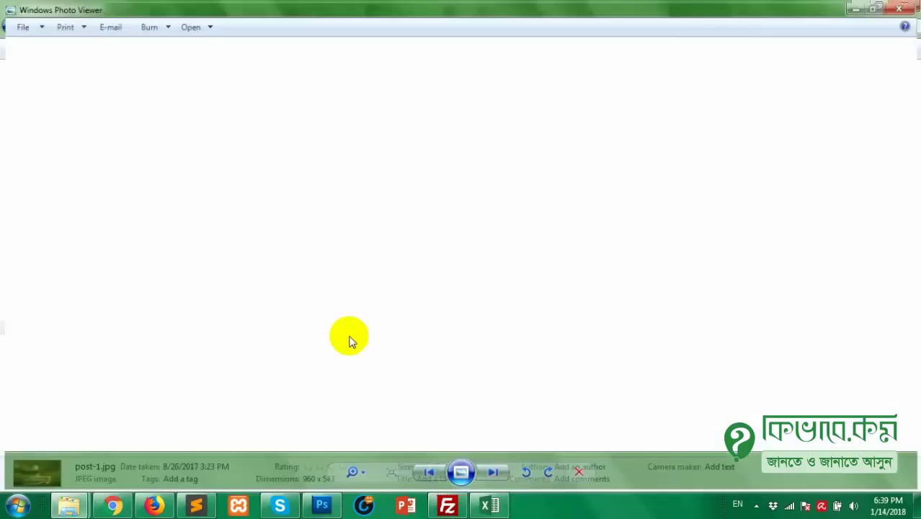
# Step: Switch to the home page in Chrome and examine how wide the first post image is displayed at reduced window widths
pyautogui.click(113, 504)
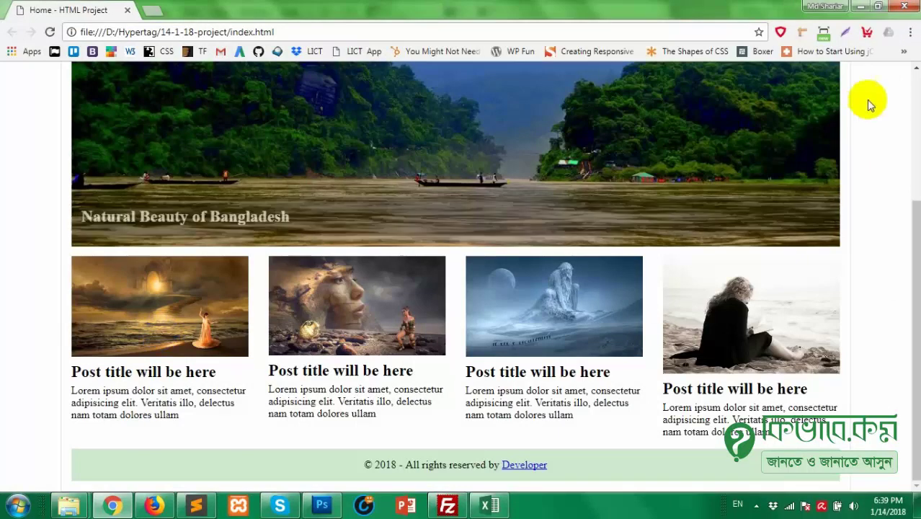
pyautogui.click(877, 6)
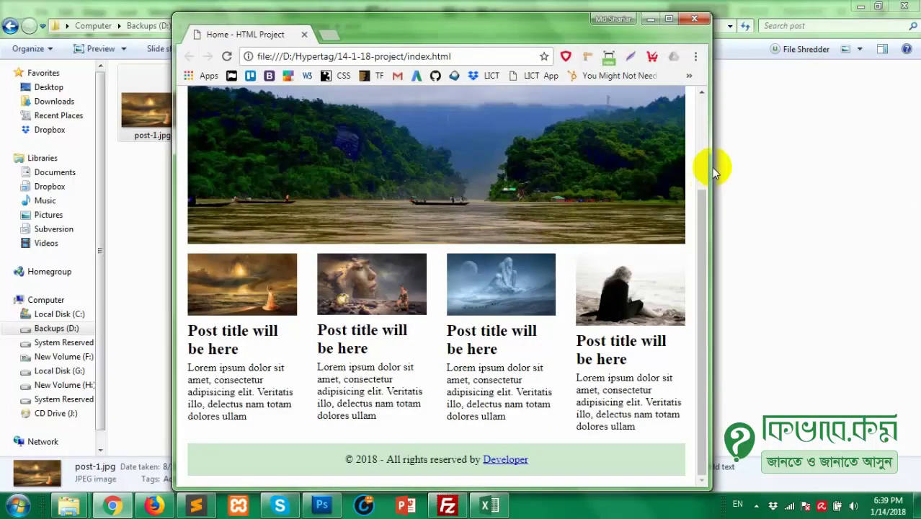
pyautogui.moveTo(710, 164); pyautogui.dragTo(569, 180)
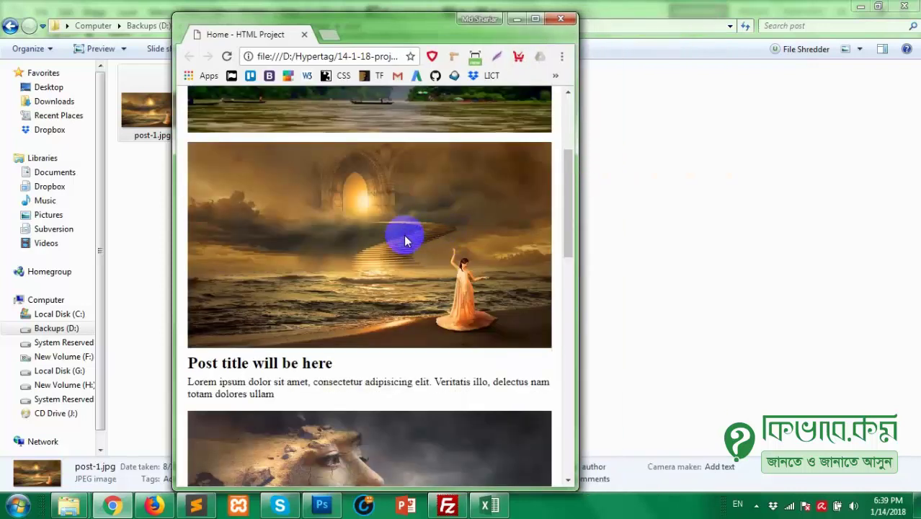
pyautogui.moveTo(577, 240); pyautogui.dragTo(617, 243)
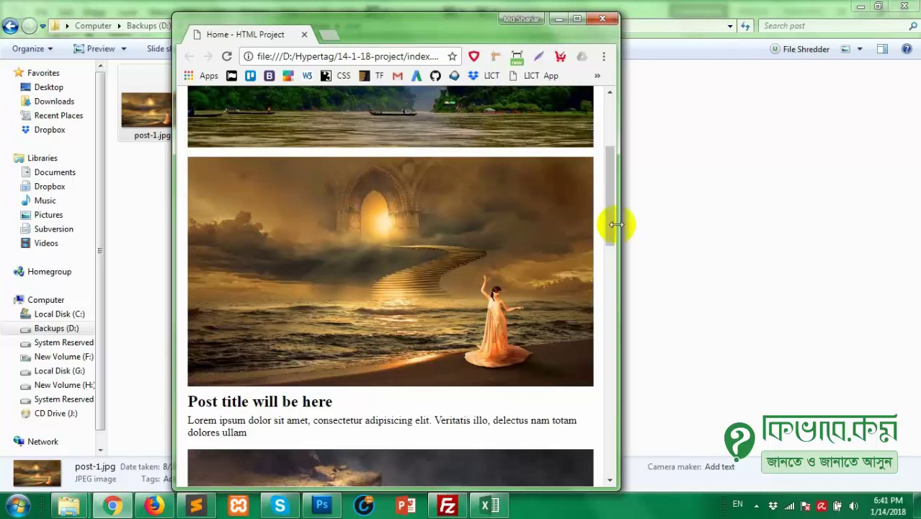
pyautogui.click(708, 218)
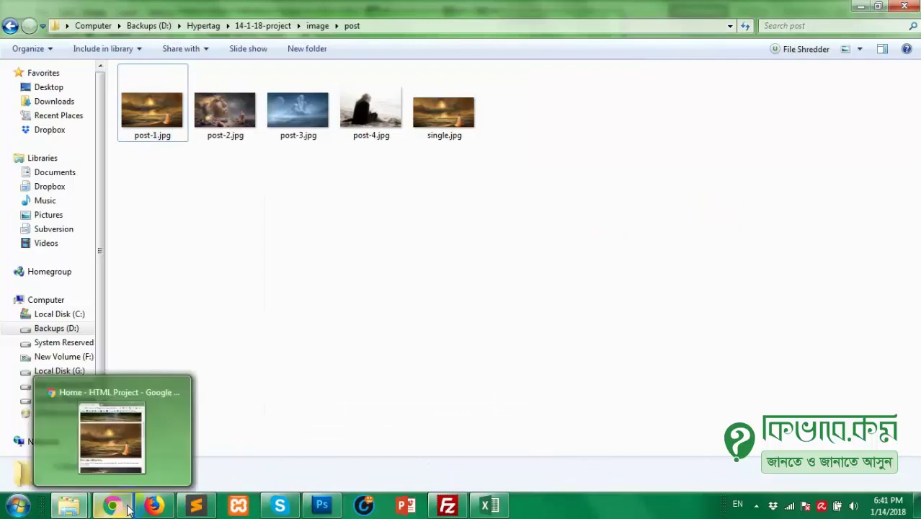
# Step: Return to Photoshop and resize post-1.jpg to a width of 600 pixels with its proportions constrained
pyautogui.click(310, 441)
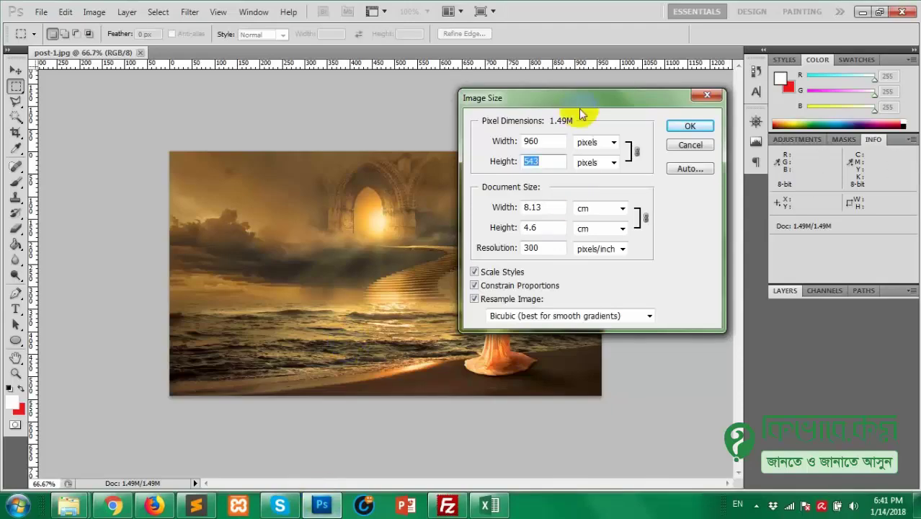
pyautogui.moveTo(580, 101); pyautogui.dragTo(606, 110)
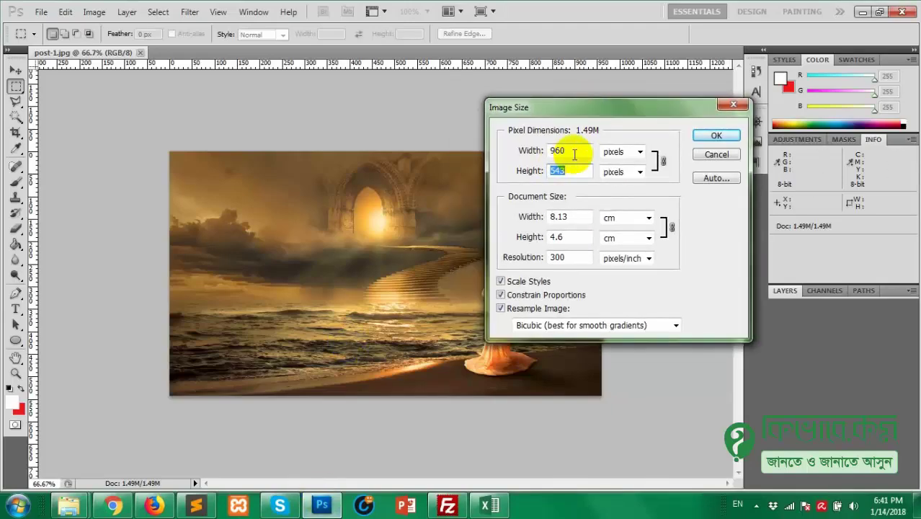
pyautogui.moveTo(577, 151); pyautogui.dragTo(513, 149)
pyautogui.write('5')
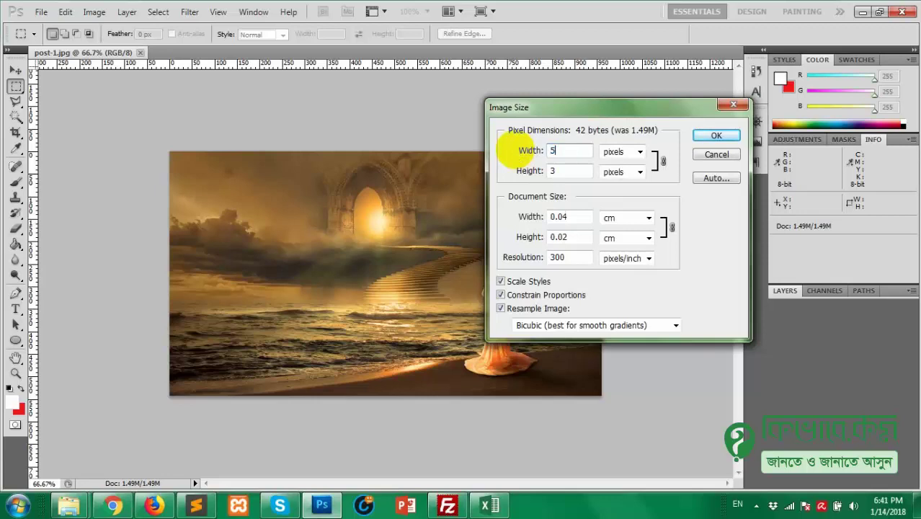
pyautogui.write('50')
pyautogui.press('BackSpace')
pyautogui.press('BackSpace')
pyautogui.press('BackSpace')
pyautogui.write('600')
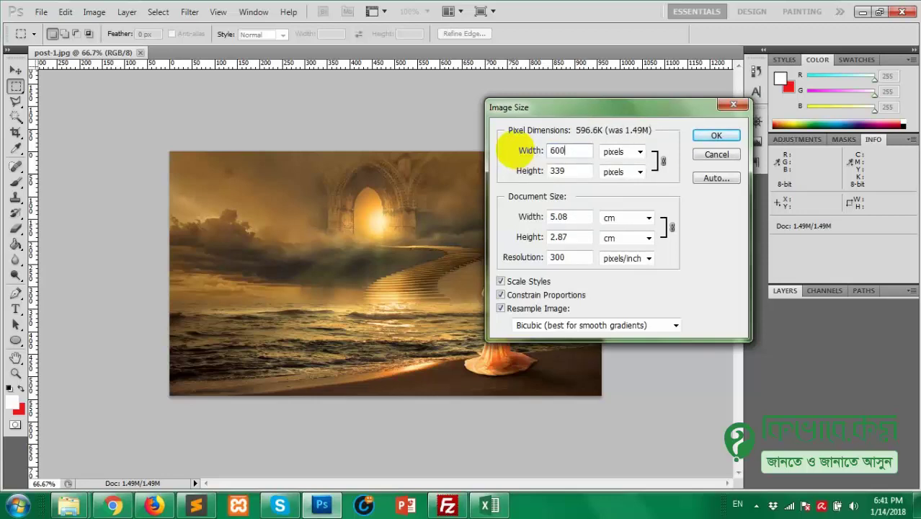
pyautogui.click(716, 136)
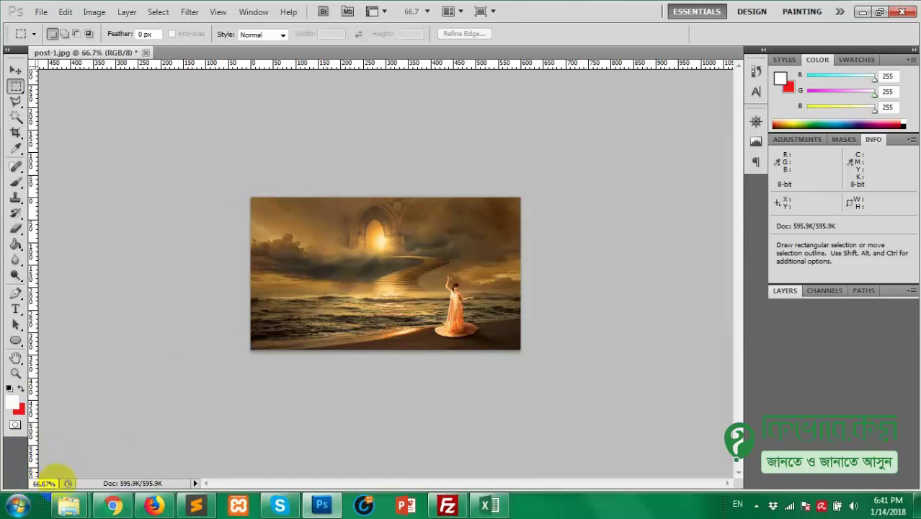
# Step: Display the resized post-1.jpg at its actual size of 100%
pyautogui.hotkey('ctrl', 'alt', '0')
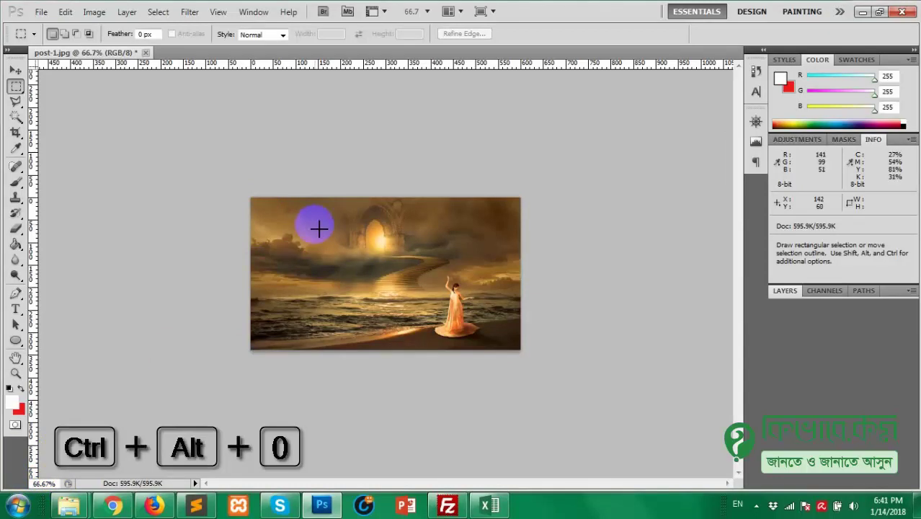
pyautogui.hotkey('ctrl', 'alt')
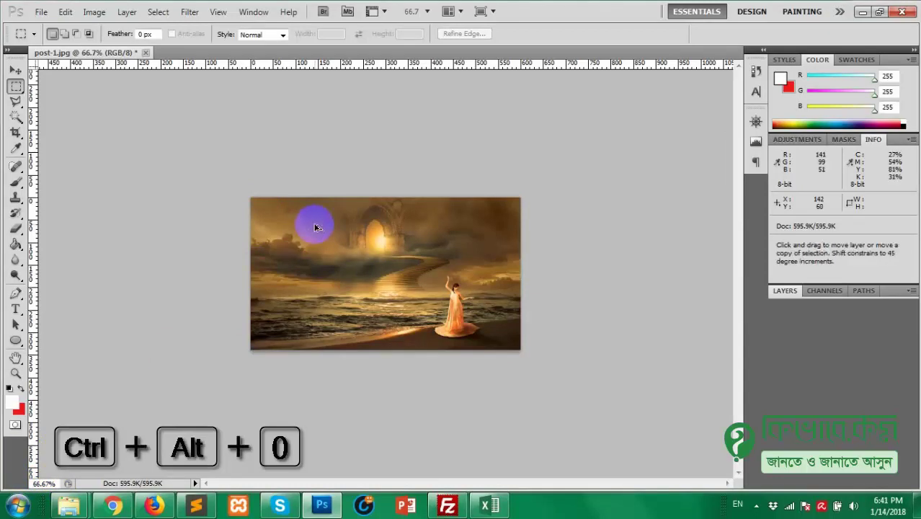
pyautogui.hotkey('ctrl', 'alt', '0')
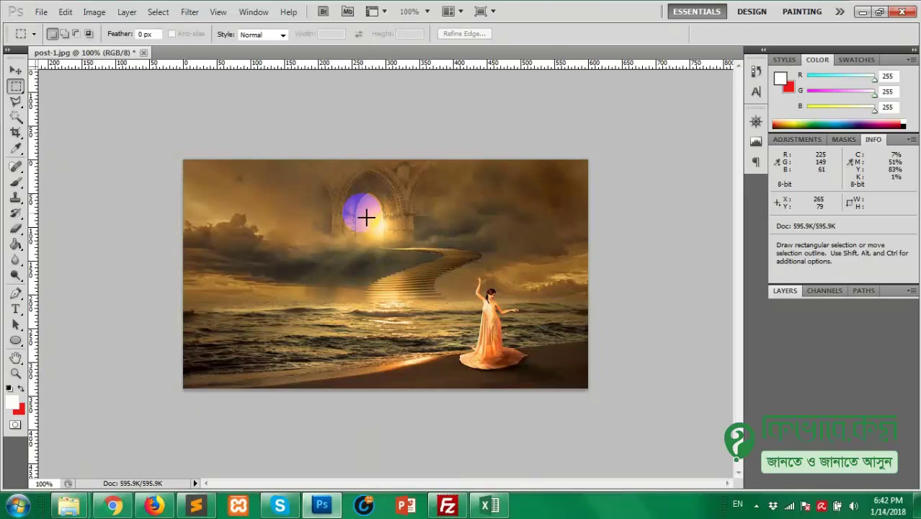
# Step: Start the Save for Web & Devices export of the resized post-1.jpg with JPEG as the file format
pyautogui.click(41, 12)
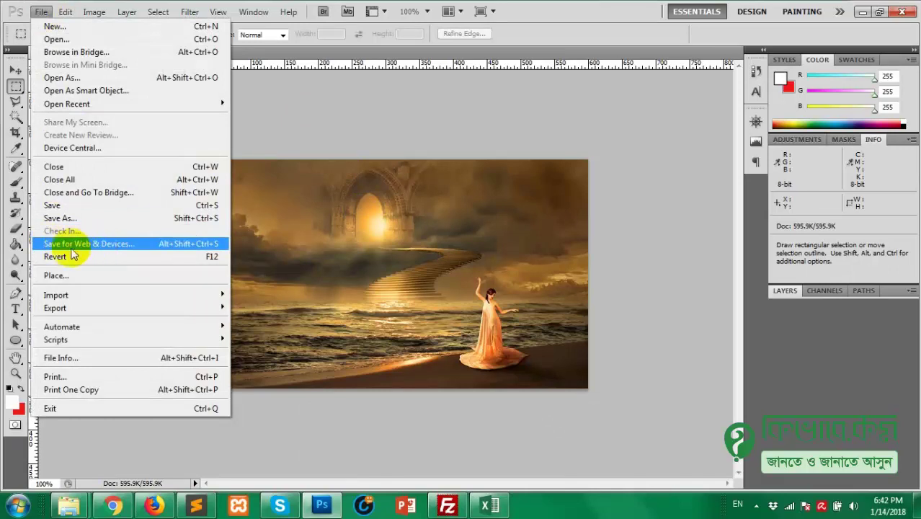
pyautogui.click(97, 245)
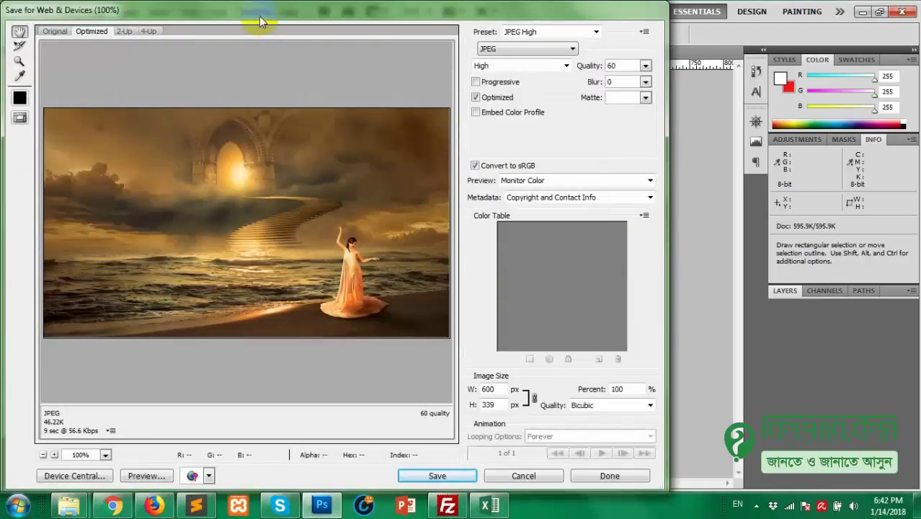
pyautogui.moveTo(261, 21); pyautogui.dragTo(366, 24)
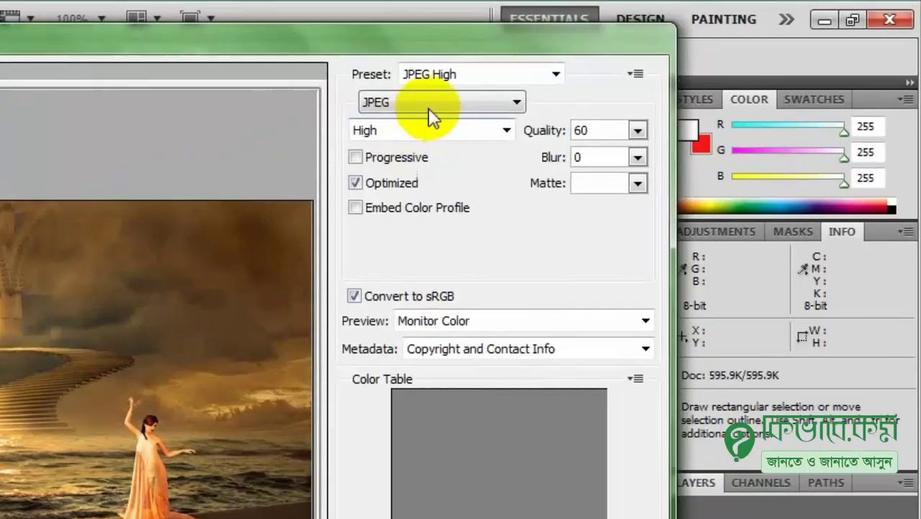
pyautogui.click(429, 108)
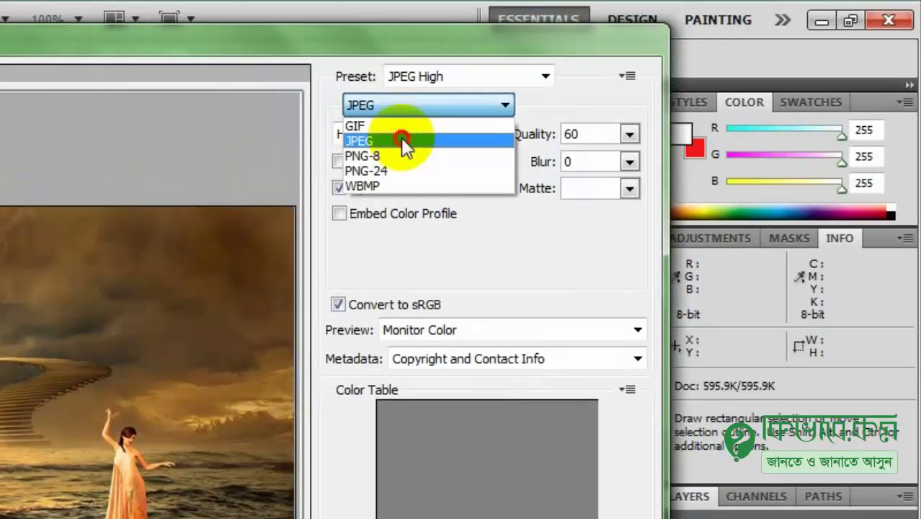
pyautogui.click(402, 141)
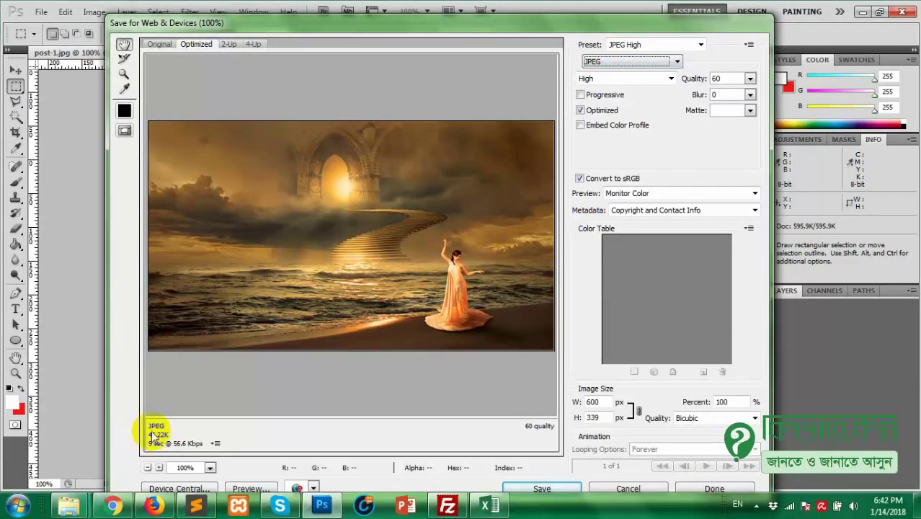
# Step: Switch the export format to PNG-24 to compare its file size, and set it back to JPEG
pyautogui.click(637, 61)
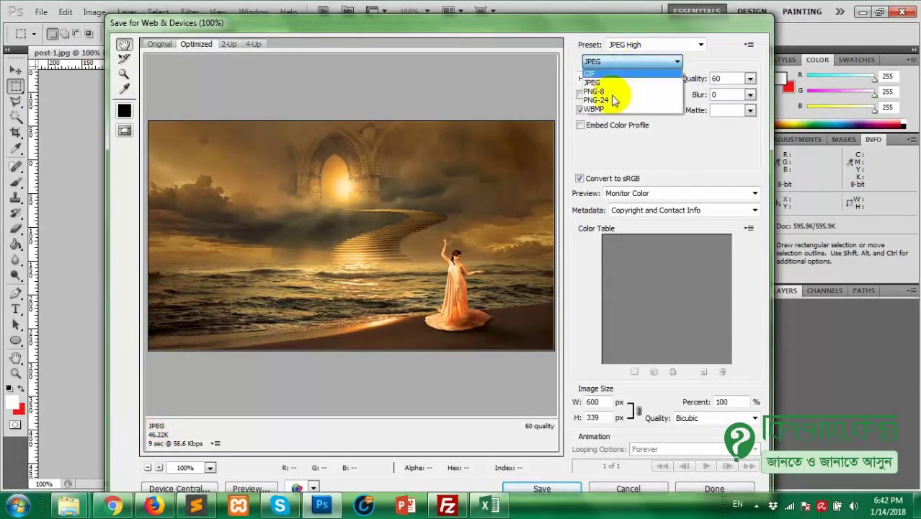
pyautogui.click(606, 101)
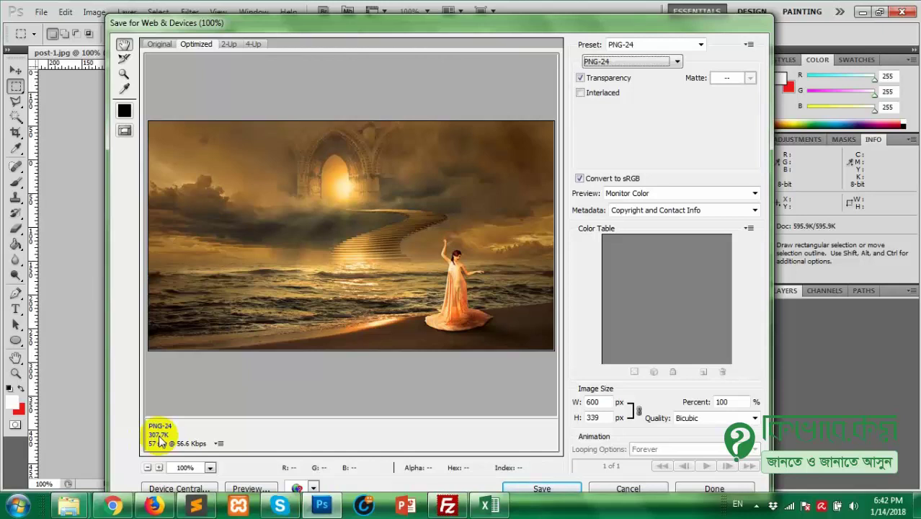
pyautogui.click(603, 63)
pyautogui.click(594, 83)
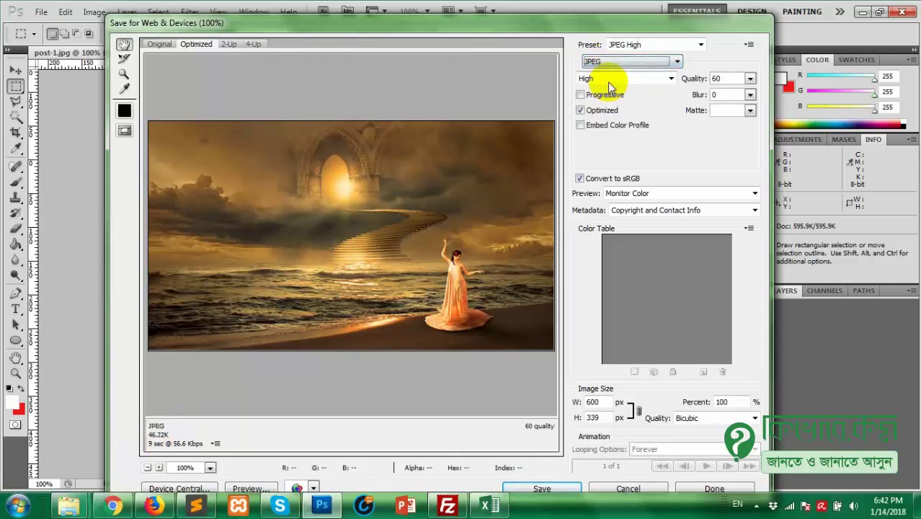
# Step: Check the original post-1.jpg's file properties and save the optimized JPEG over it in the post folder
pyautogui.click(552, 487)
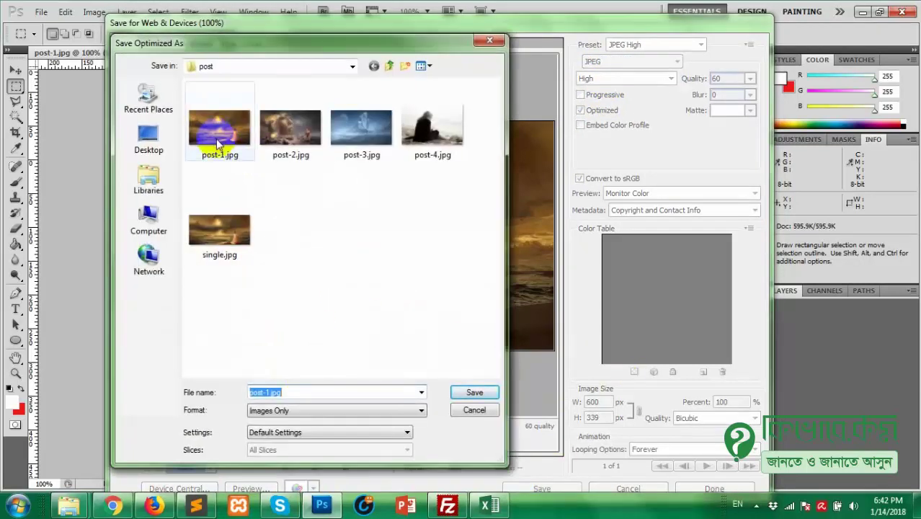
pyautogui.rightClick(218, 144)
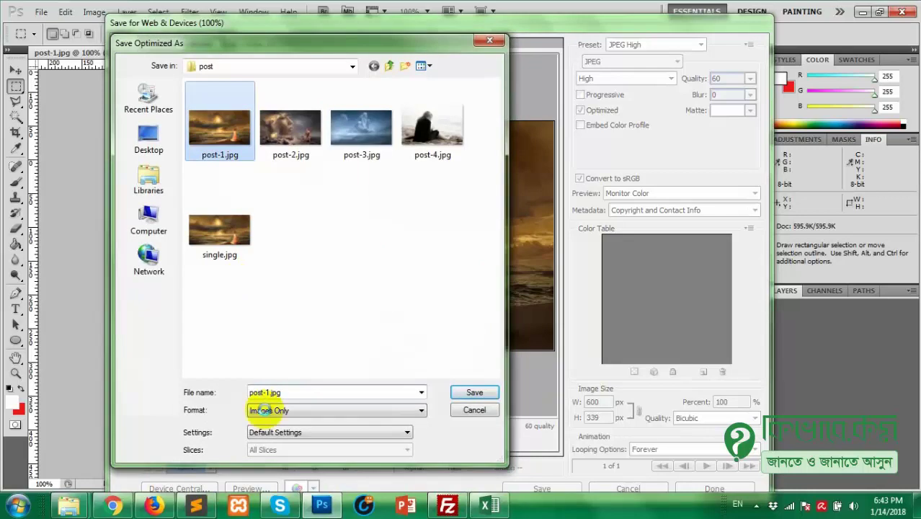
pyautogui.click(257, 482)
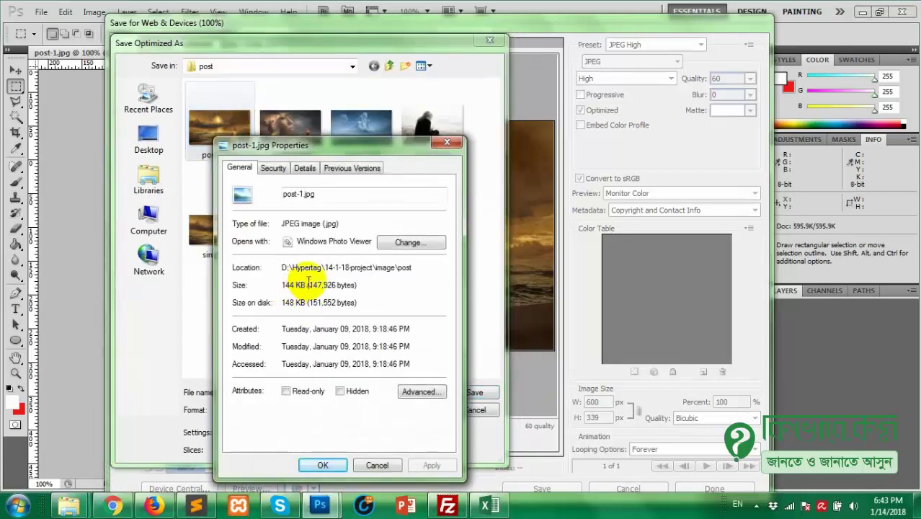
pyautogui.click(446, 143)
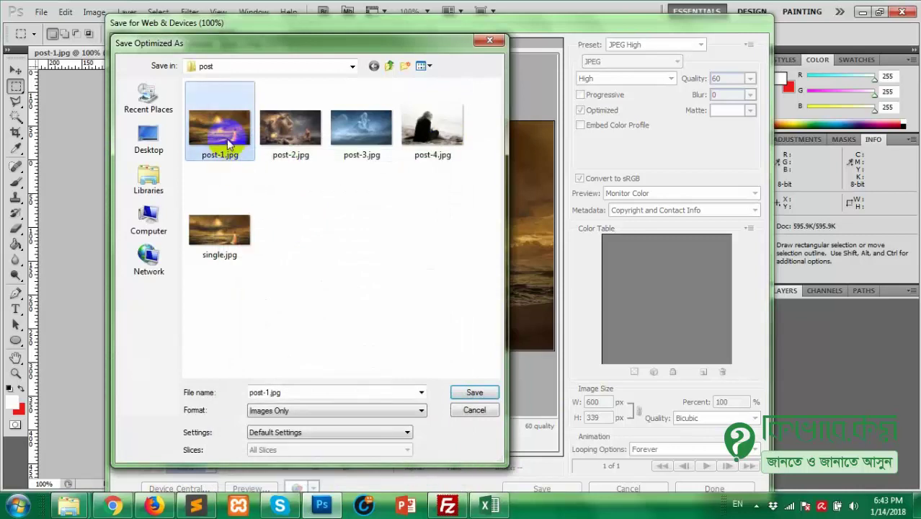
pyautogui.click(470, 397)
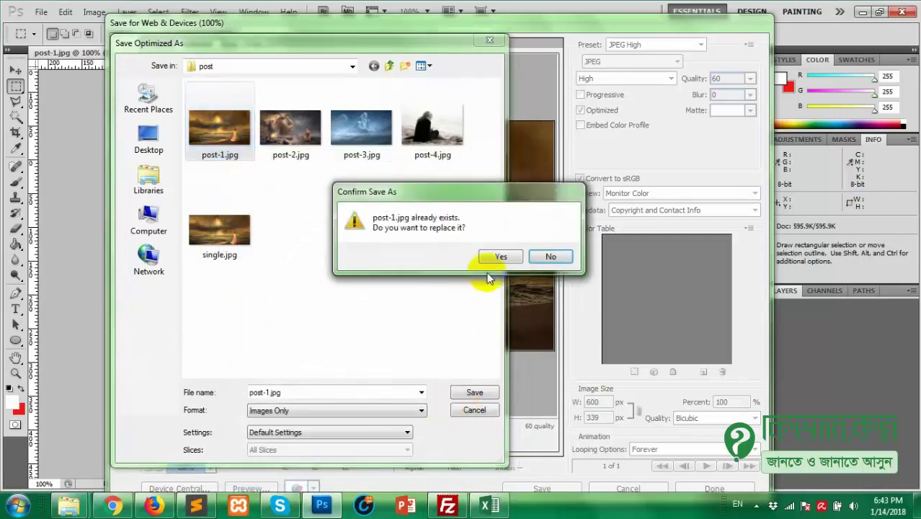
pyautogui.click(494, 255)
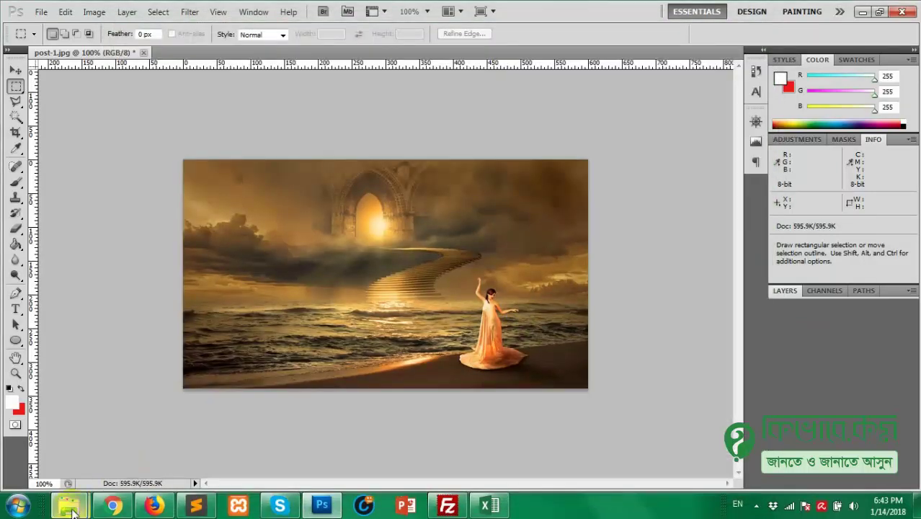
# Step: Switch to the post folder in Windows Explorer, examine the exported post-1.jpg's file size in its properties, and return to Photoshop
pyautogui.moveTo(69, 505)
pyautogui.click(113, 432)
pyautogui.click(147, 125)
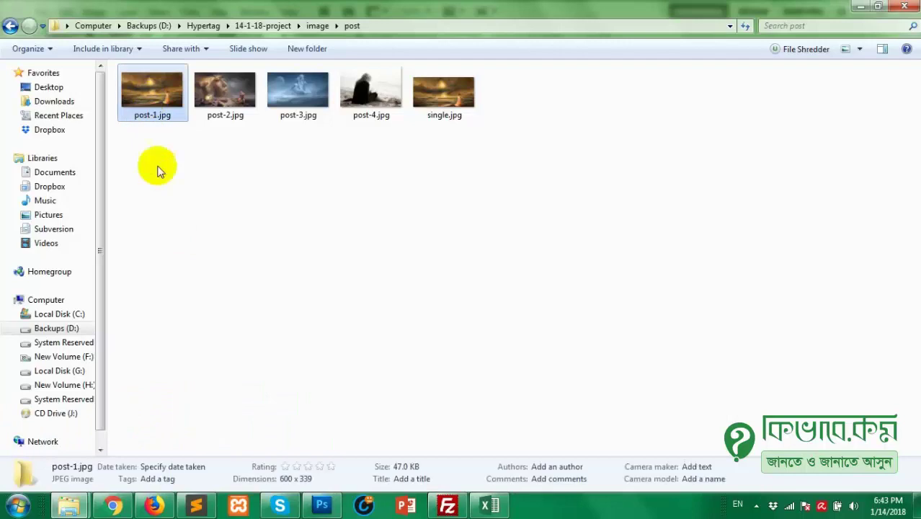
pyautogui.rightClick(139, 112)
pyautogui.click(166, 486)
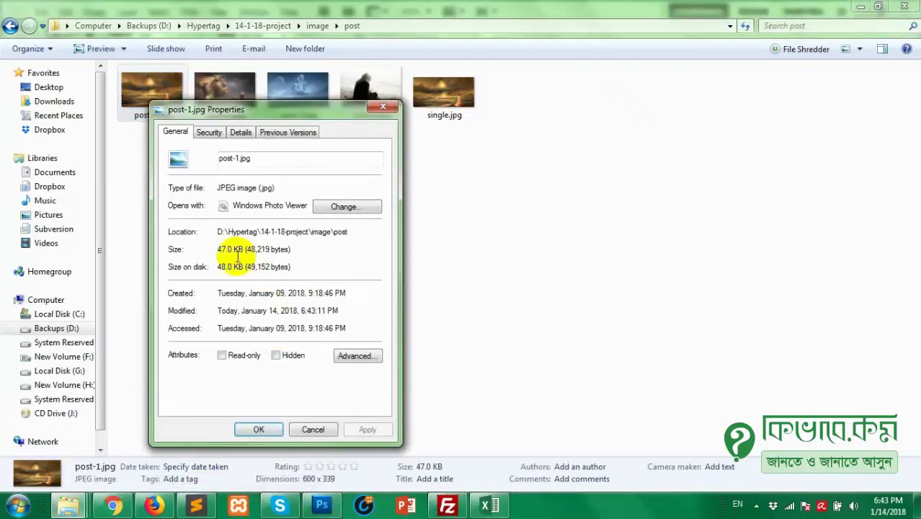
pyautogui.moveTo(234, 249); pyautogui.dragTo(215, 254)
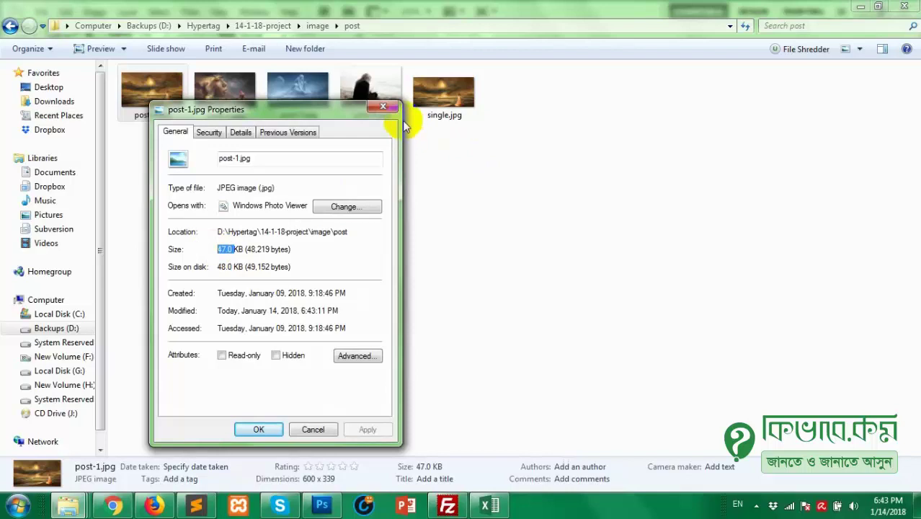
pyautogui.click(381, 107)
pyautogui.click(321, 505)
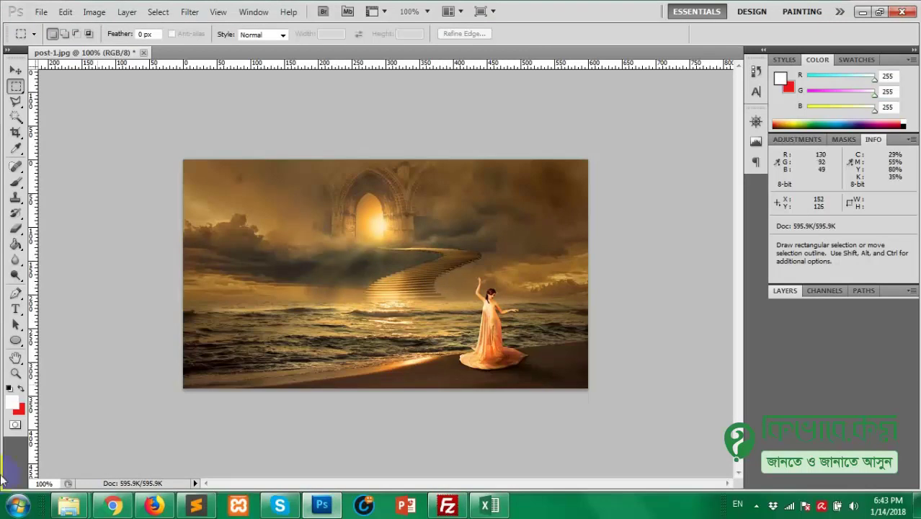
# Step: Open post-2.jpg from the post folder of Windows Explorer in Photoshop
pyautogui.moveTo(69, 505)
pyautogui.click(86, 447)
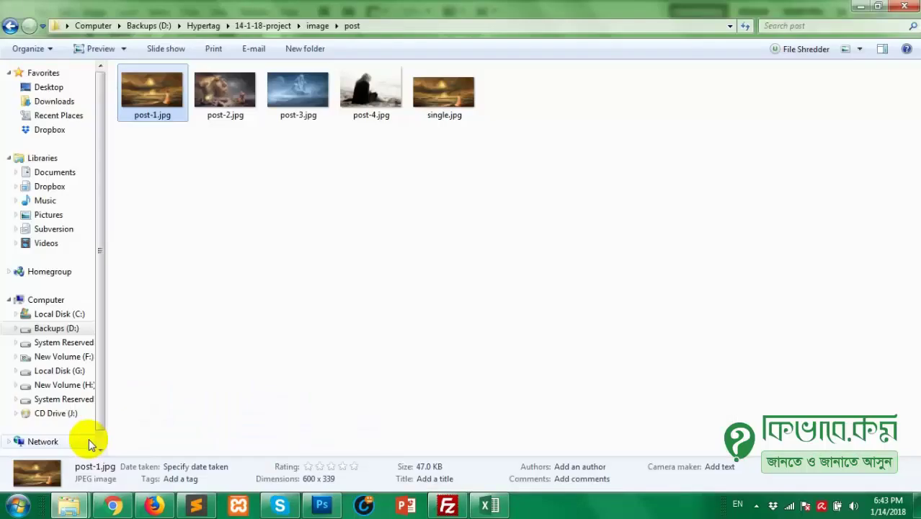
pyautogui.click(226, 323)
pyautogui.click(235, 106)
pyautogui.rightClick(236, 106)
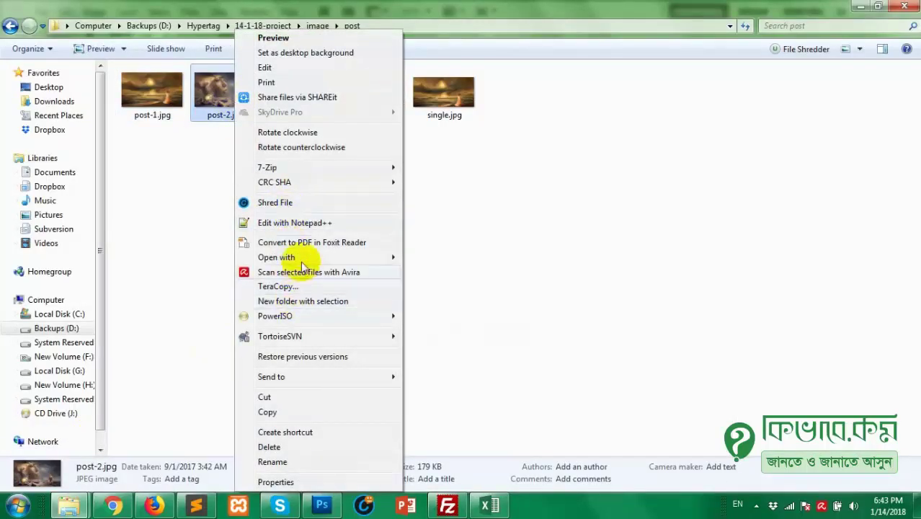
pyautogui.moveTo(389, 256)
pyautogui.click(441, 258)
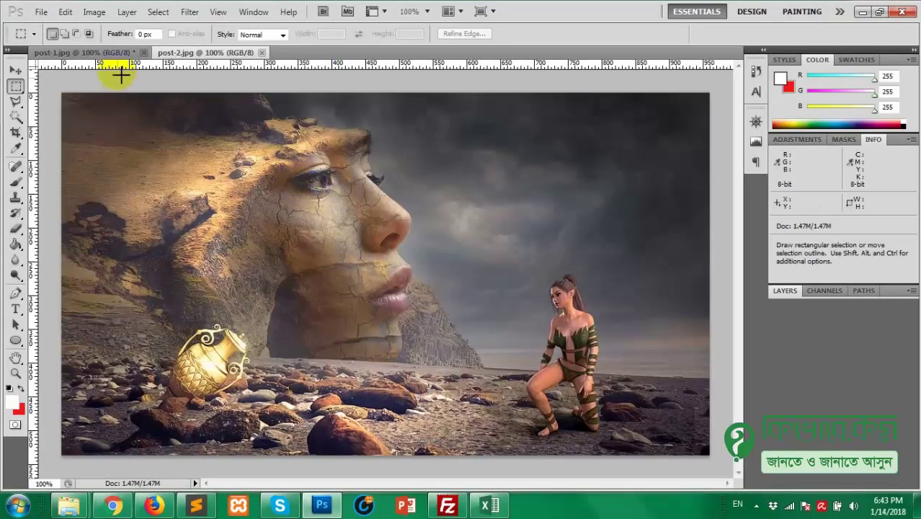
# Step: Compare the open post-1.jpg and post-2.jpg documents by switching back and forth, ending on post-2.jpg
pyautogui.click(207, 53)
pyautogui.click(124, 55)
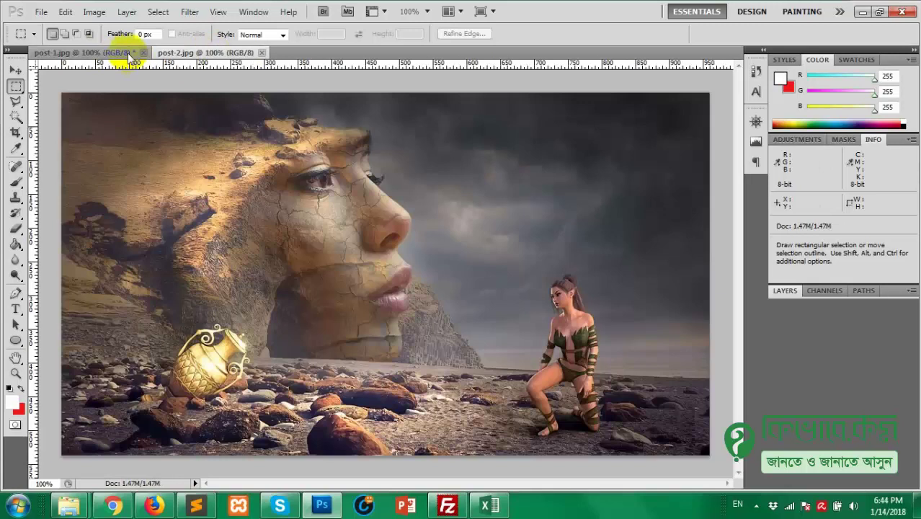
pyautogui.click(166, 55)
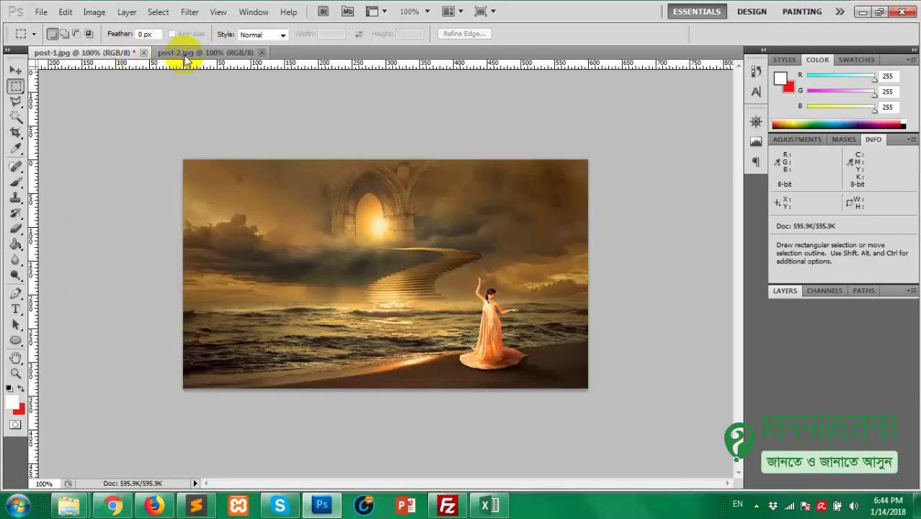
pyautogui.hotkey('ctrl', 'Tab')
pyautogui.hotkey('ctrl', 'Tab')
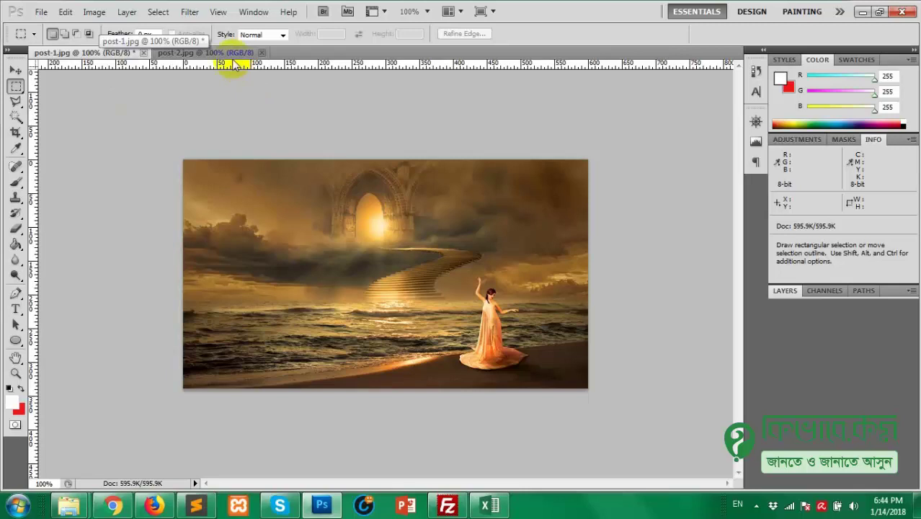
pyautogui.hotkey('ctrl', 'Tab')
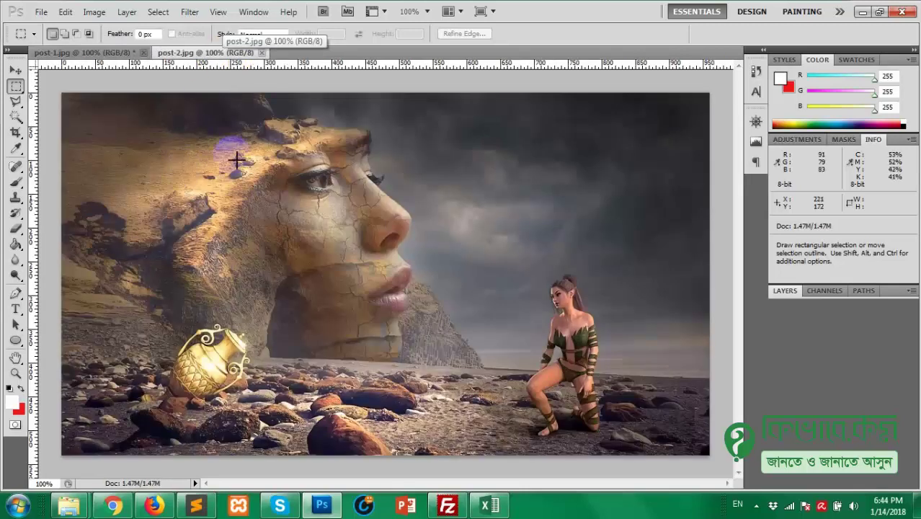
# Step: Copy the entire post-2.jpg image into the post-1.jpg document as a new layer and display the layer list
pyautogui.hotkey('ctrl', 'a')
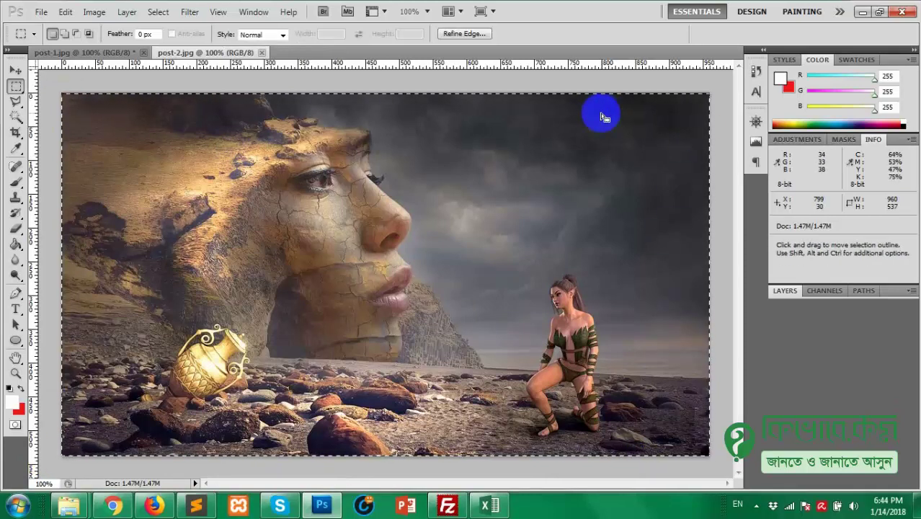
pyautogui.click(112, 53)
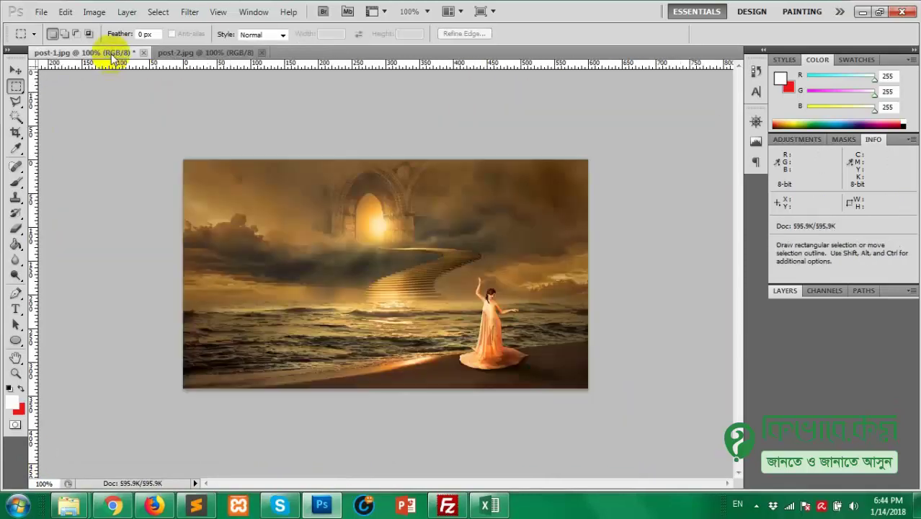
pyautogui.press('ctrl')
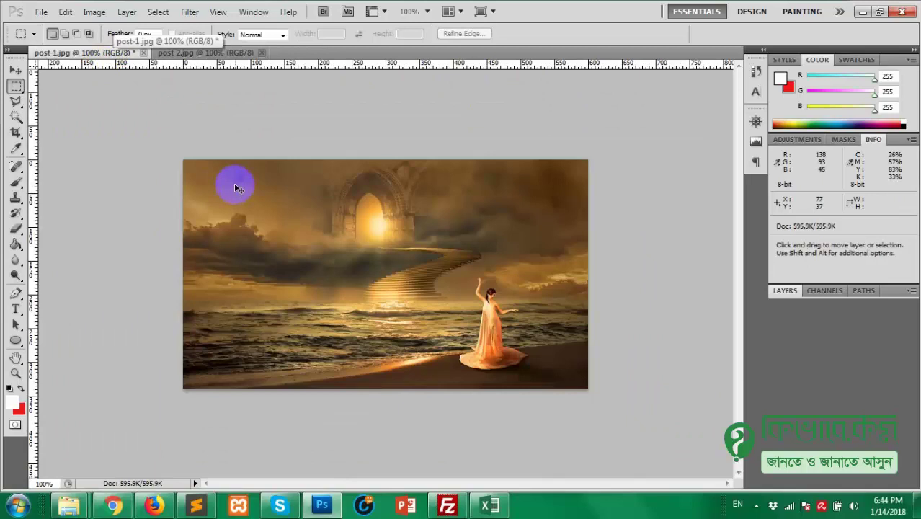
pyautogui.hotkey('ctrl', 'v')
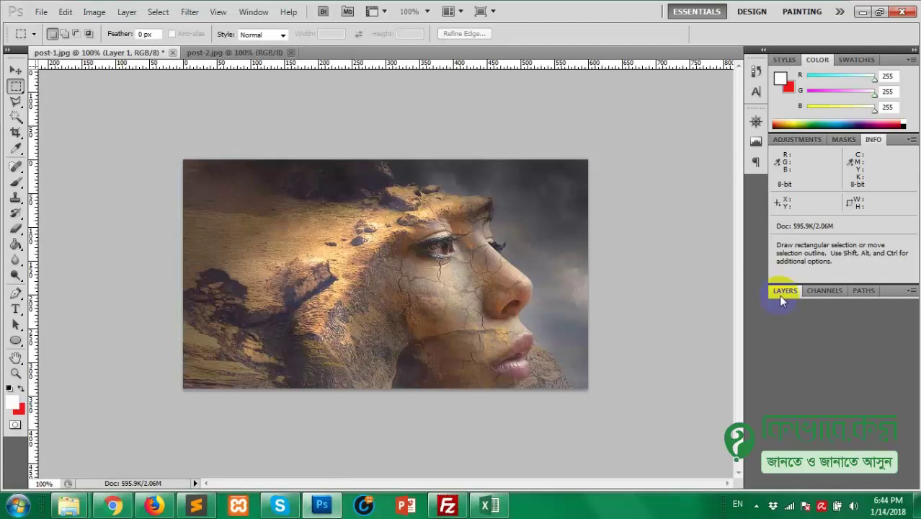
pyautogui.click(254, 12)
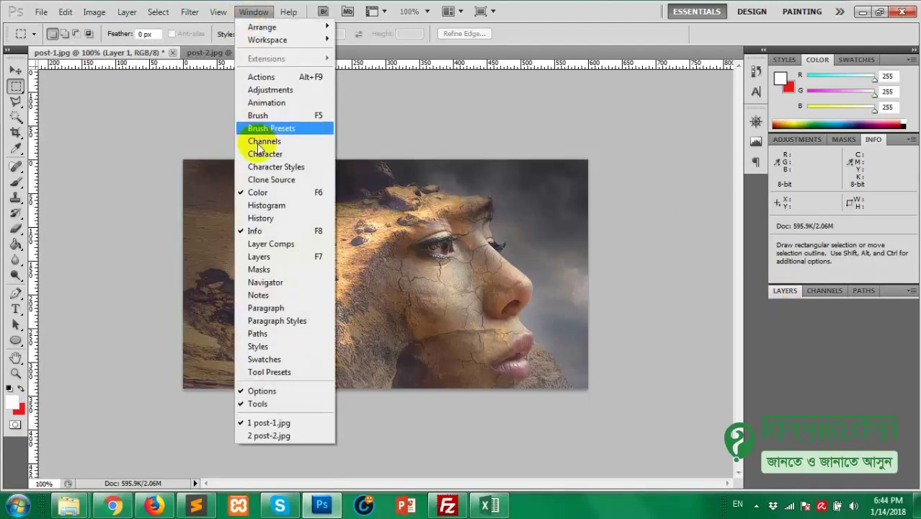
pyautogui.click(258, 257)
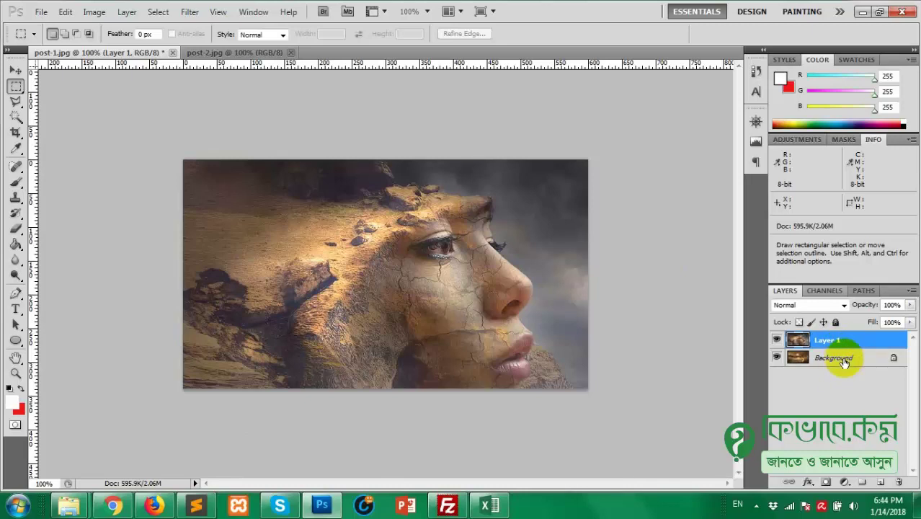
# Step: Preview the web export of post-1.jpg with the pasted layer, cancel it, and look up the Save for Web & Devices command
pyautogui.hotkey('ctrl', 'shift', 'alt', 's')
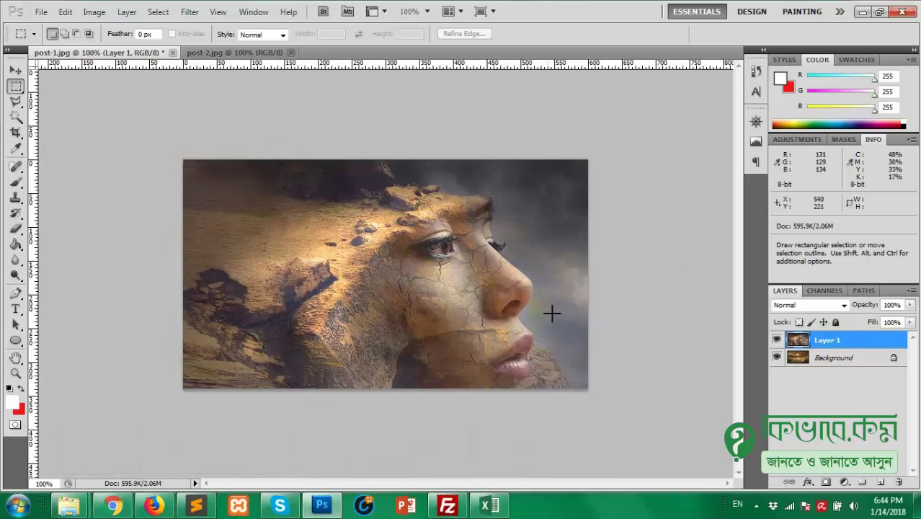
pyautogui.hotkey('ctrl', 'shift', 'alt')
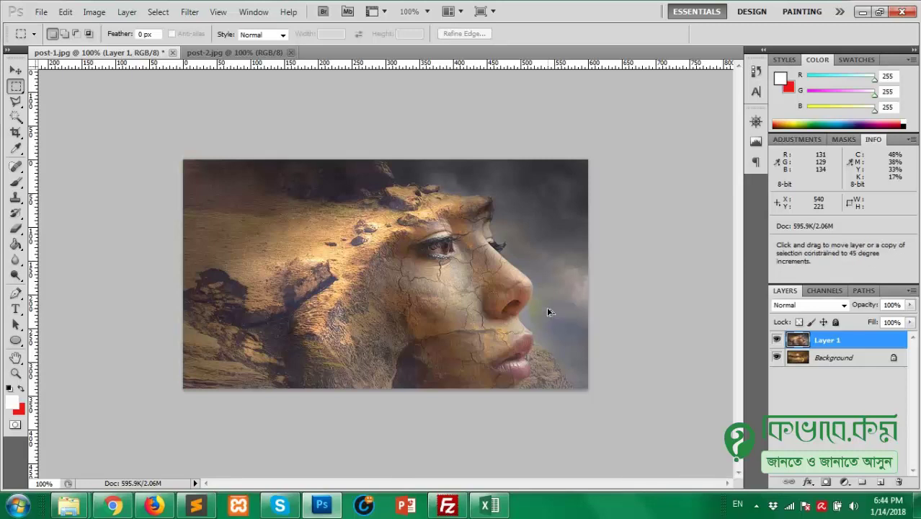
pyautogui.hotkey('ctrl', 'shift', 'alt', 's')
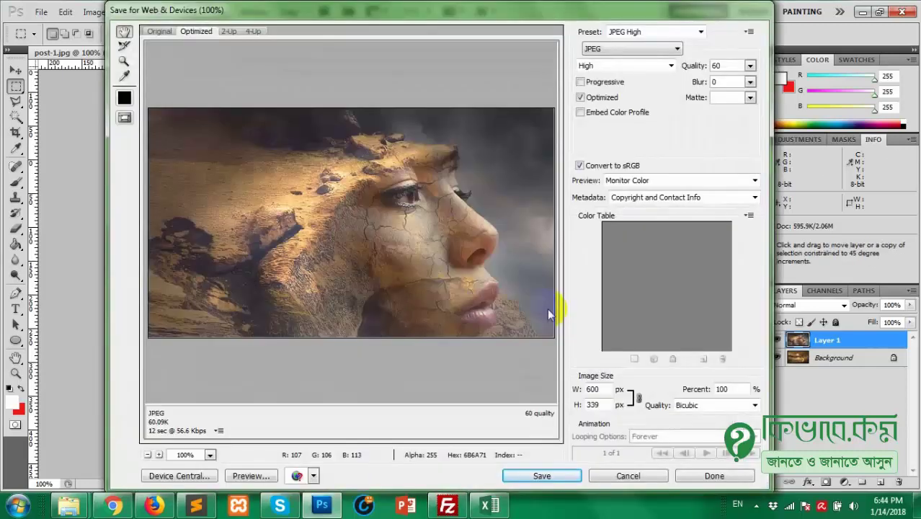
pyautogui.press('Escape')
pyautogui.click(190, 122)
pyautogui.click(41, 12)
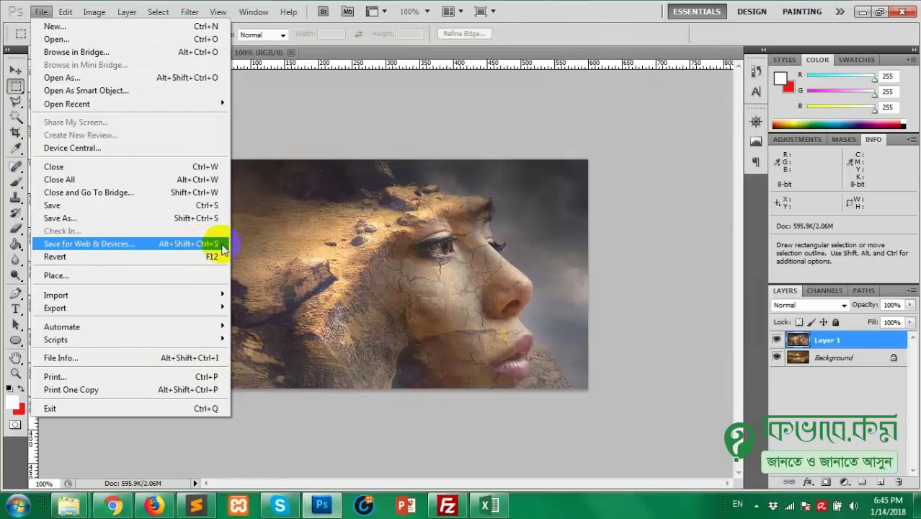
# Step: Preview the web export of the post-1.jpg document again and cancel it without saving
pyautogui.click(291, 185)
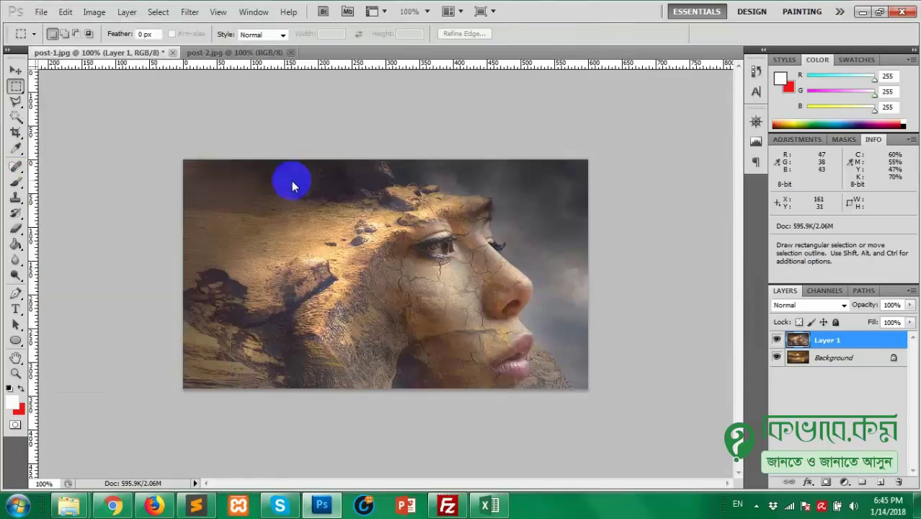
pyautogui.hotkey('ctrl', 'alt', 'shift')
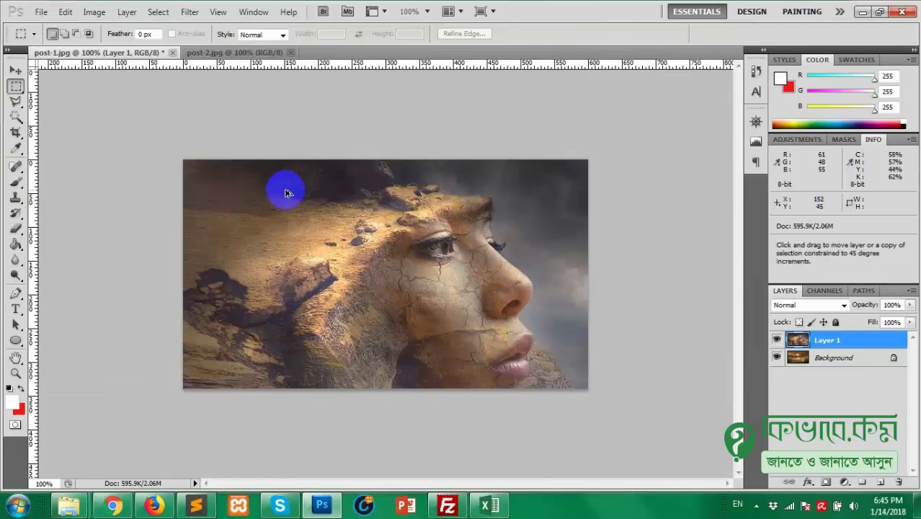
pyautogui.hotkey('ctrl', 'alt', 'shift', 's')
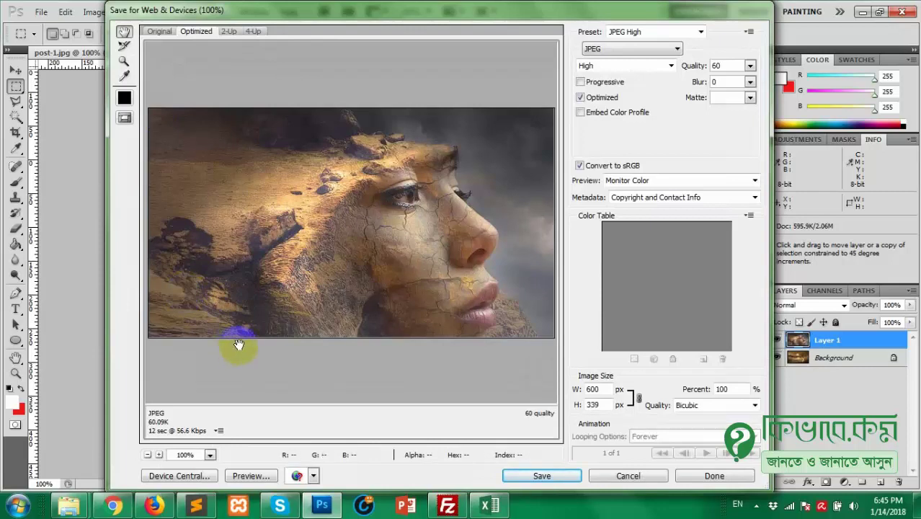
pyautogui.click(629, 476)
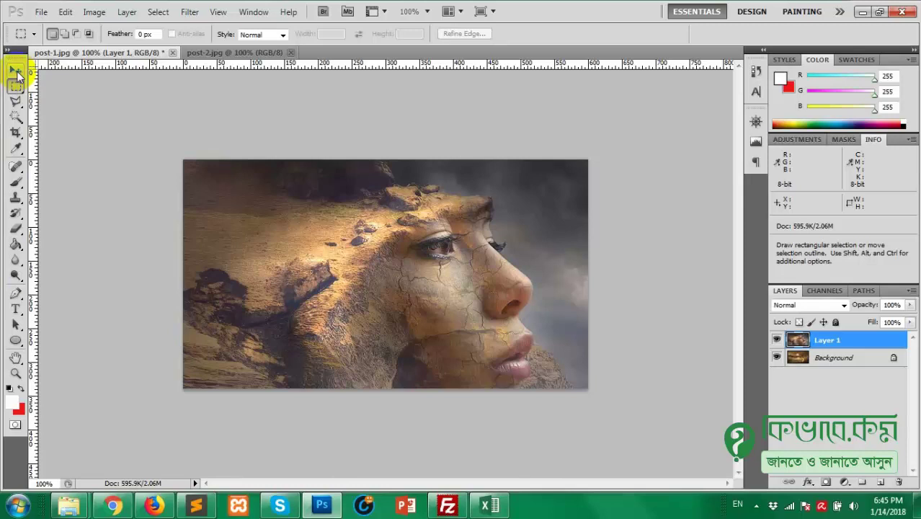
# Step: Move the pasted post-2 layer up and to the left within the post-1.jpg canvas
pyautogui.click(16, 72)
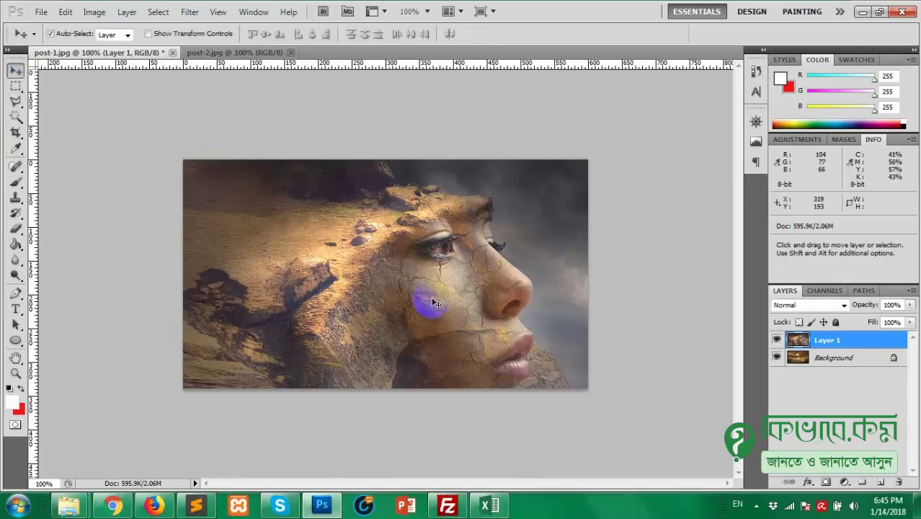
pyautogui.moveTo(443, 294); pyautogui.dragTo(425, 263)
pyautogui.hotkey('ctrl', 't')
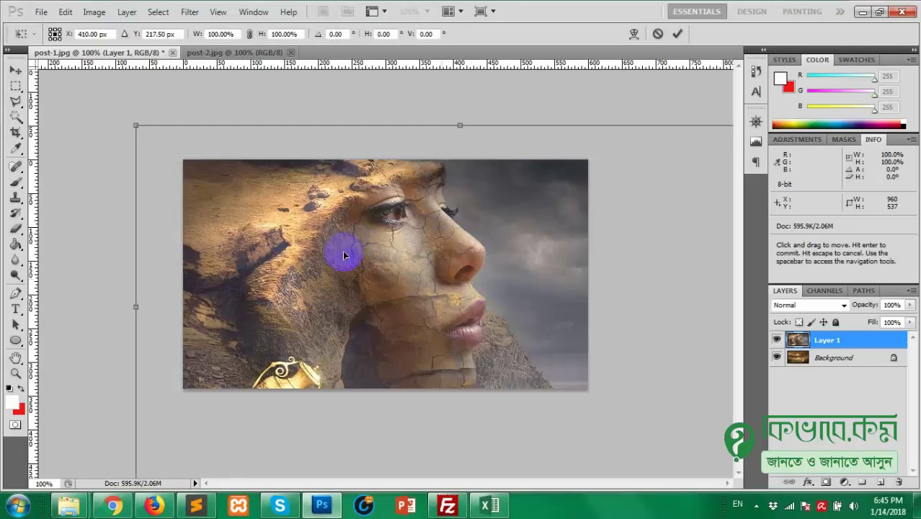
pyautogui.click(133, 124)
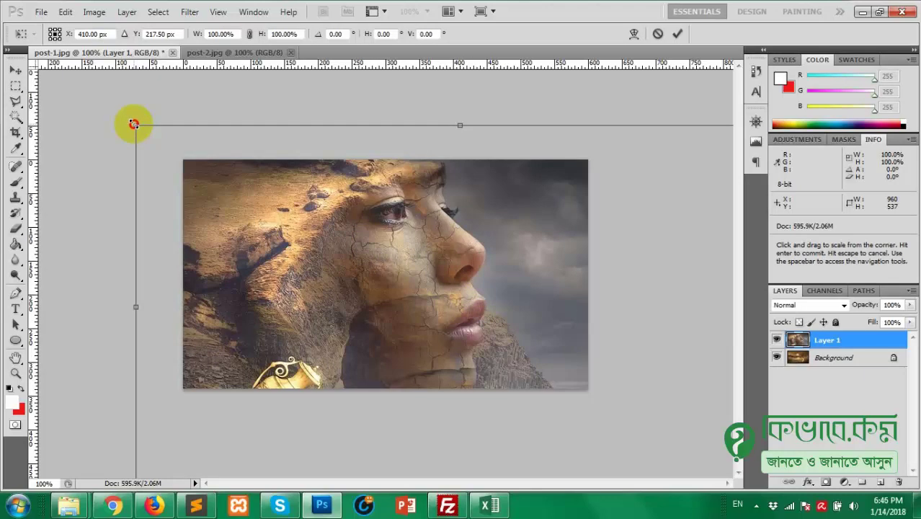
pyautogui.moveTo(133, 124); pyautogui.dragTo(100, 294)
pyautogui.moveTo(212, 344); pyautogui.dragTo(294, 214)
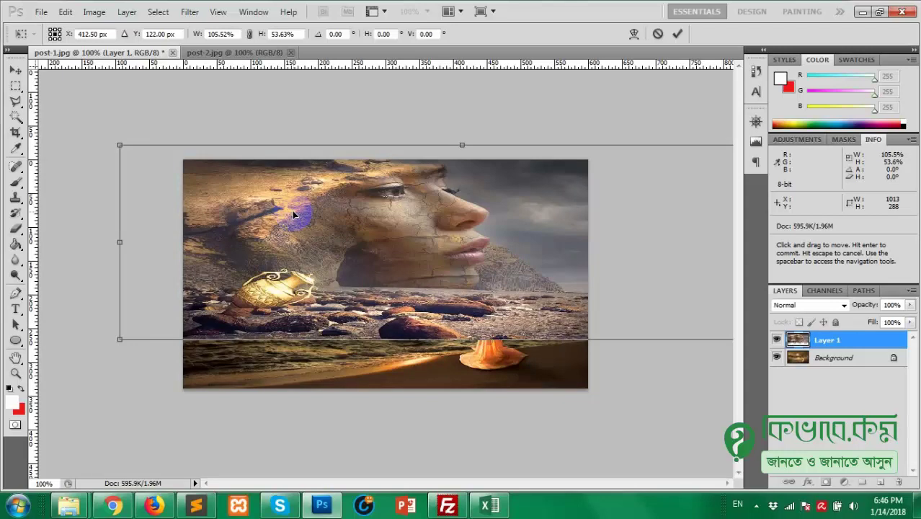
pyautogui.press('Escape')
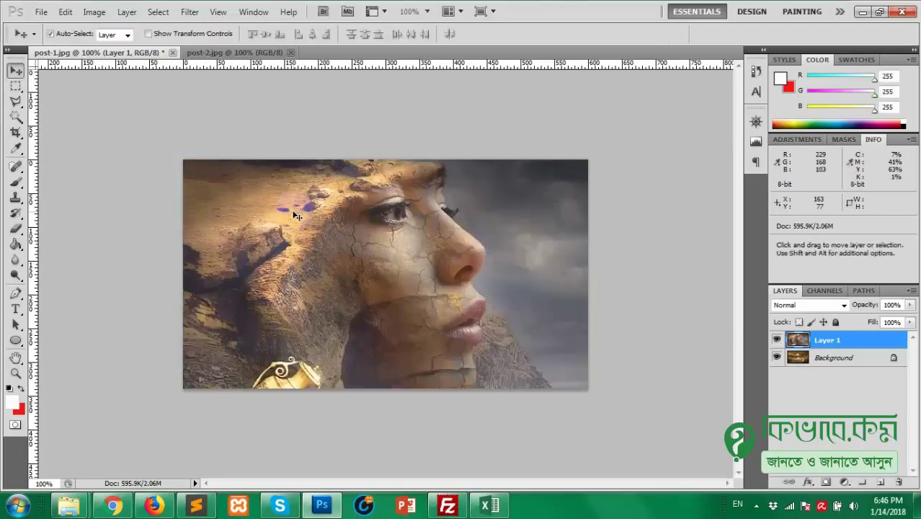
# Step: Free-transform the pasted post-2 layer proportionally to about 70% and reposition it so it covers the whole canvas
pyautogui.hotkey('ctrl', 't')
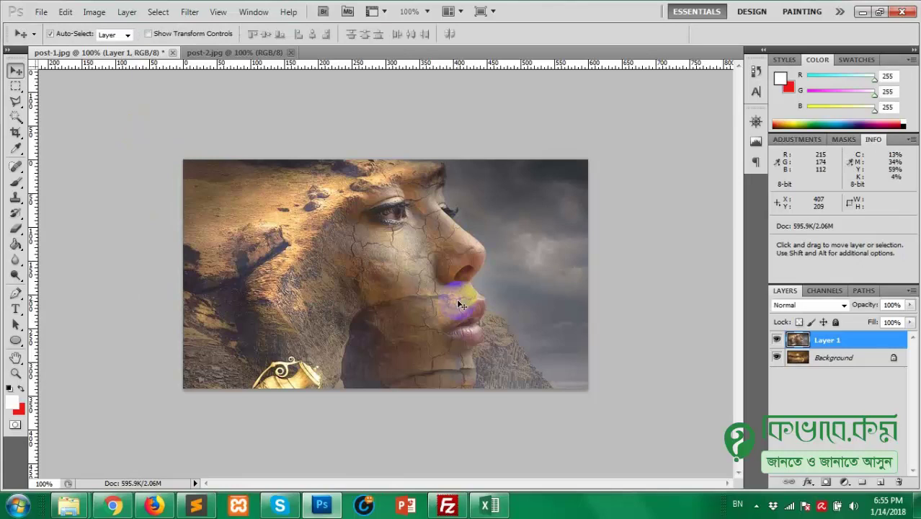
pyautogui.hotkey('ctrl', 't')
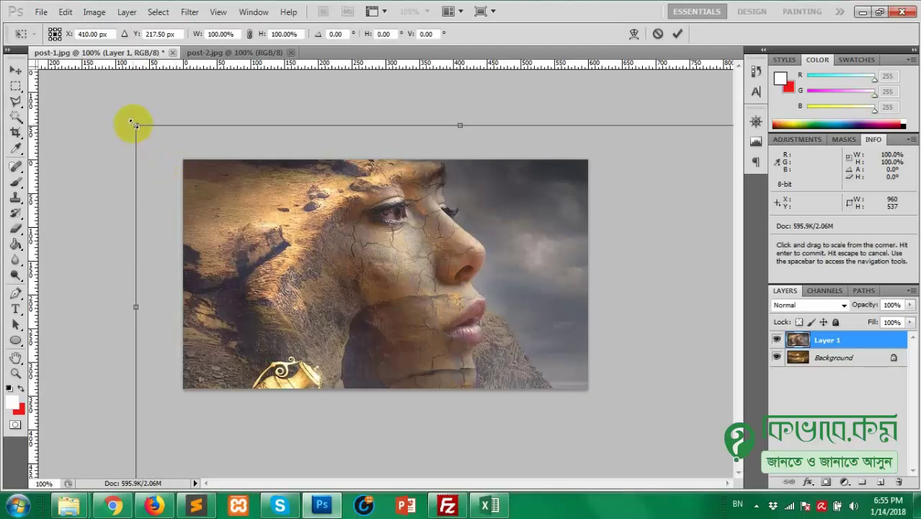
pyautogui.moveTo(134, 125); pyautogui.dragTo(225, 190)
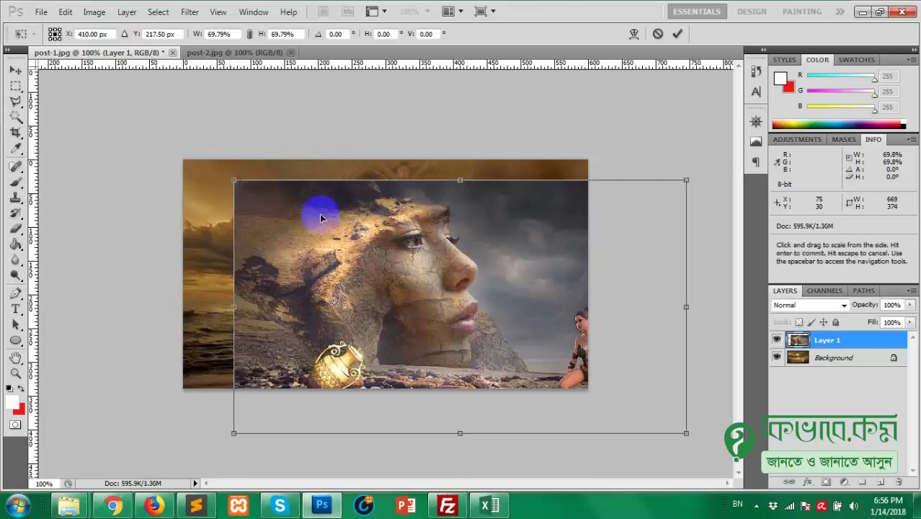
pyautogui.moveTo(480, 286); pyautogui.dragTo(420, 257)
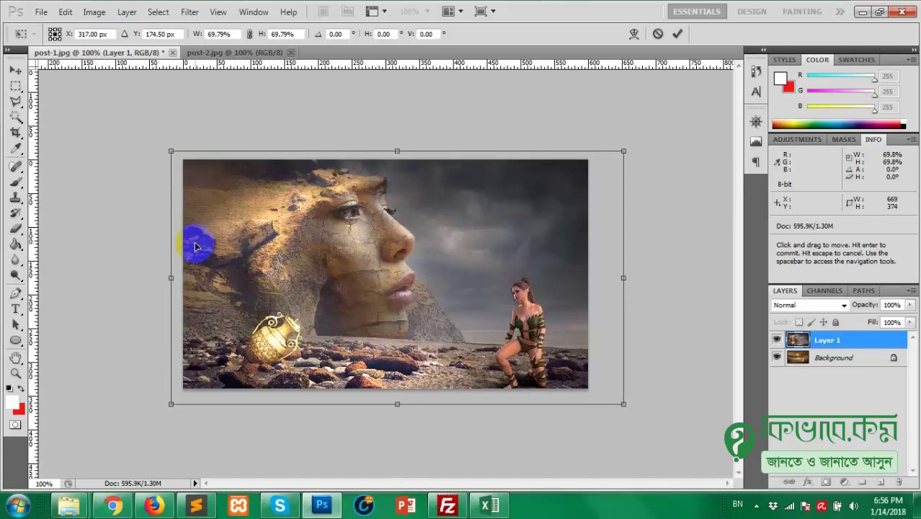
pyautogui.press('Return')
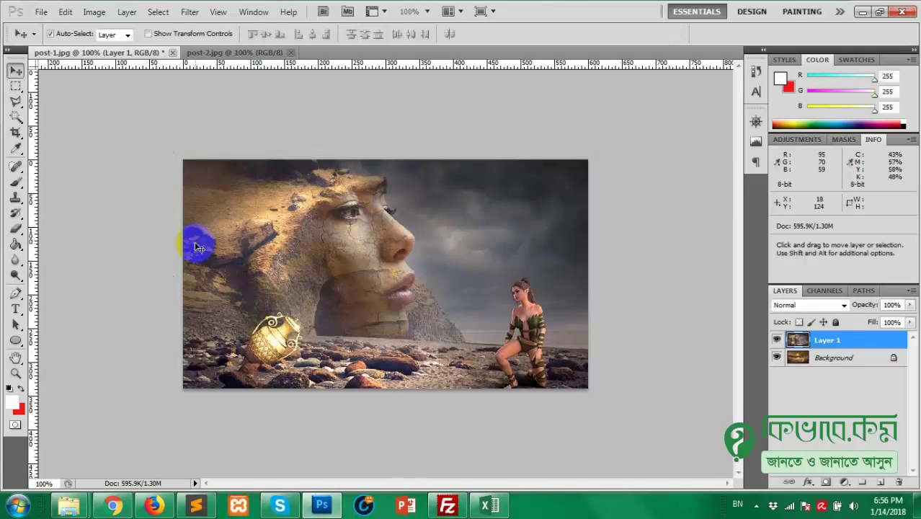
# Step: Export the composition for web as a High-quality JPEG, replacing post-2.jpg in the post folder
pyautogui.press('shift')
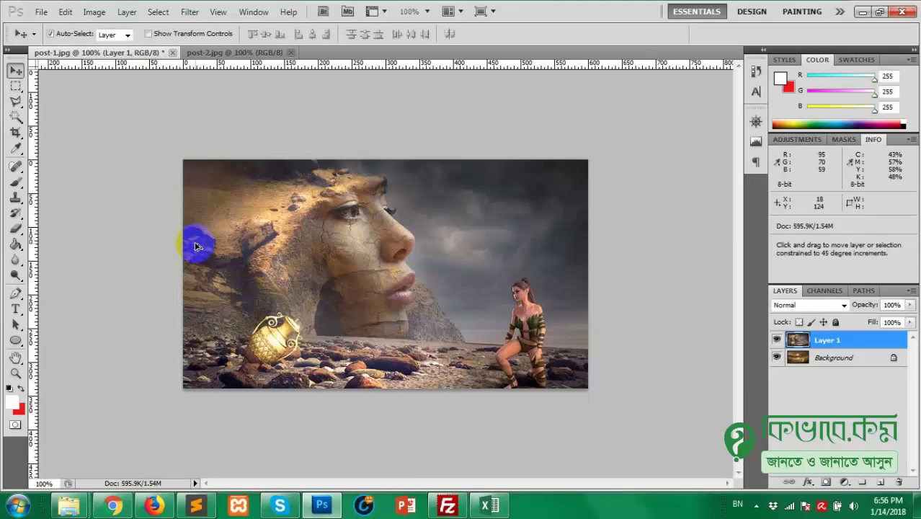
pyautogui.press('alt')
pyautogui.hotkey('ctrl', 'alt', 'shift', 's')
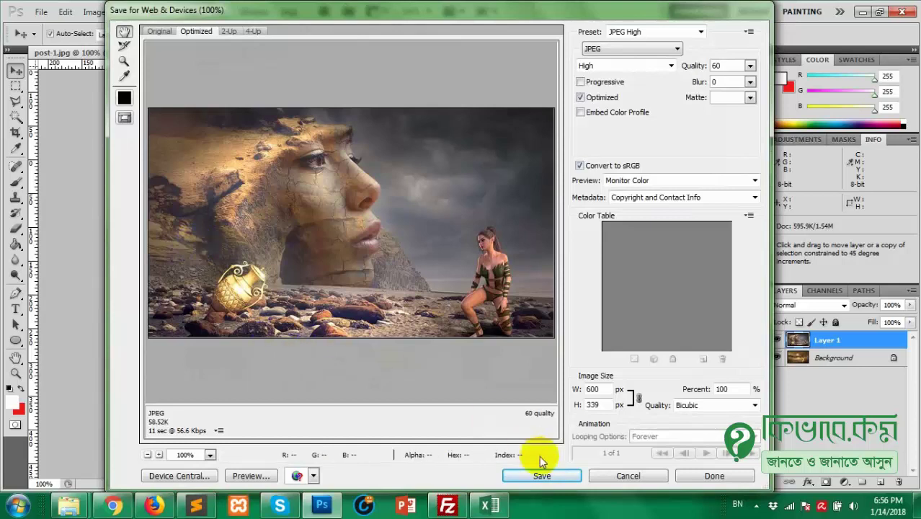
pyautogui.click(542, 476)
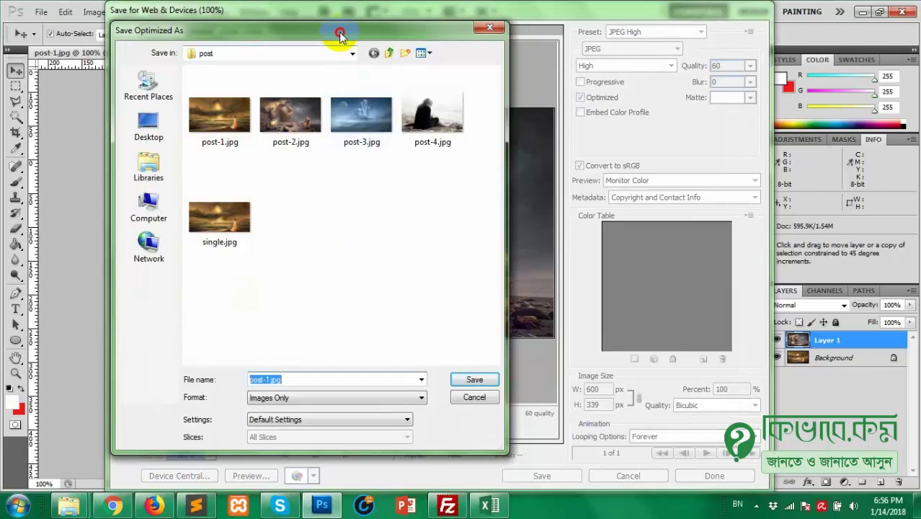
pyautogui.moveTo(335, 29); pyautogui.dragTo(532, 84)
pyautogui.click(479, 180)
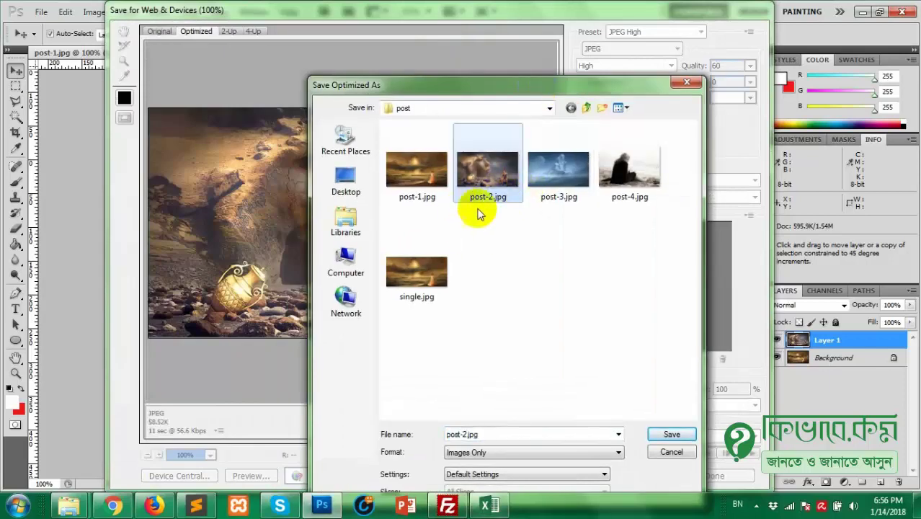
pyautogui.click(663, 435)
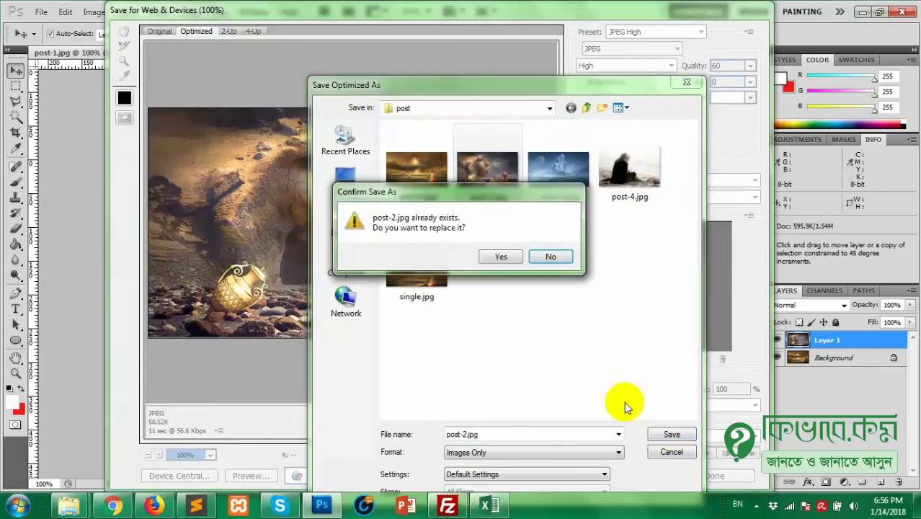
pyautogui.click(492, 255)
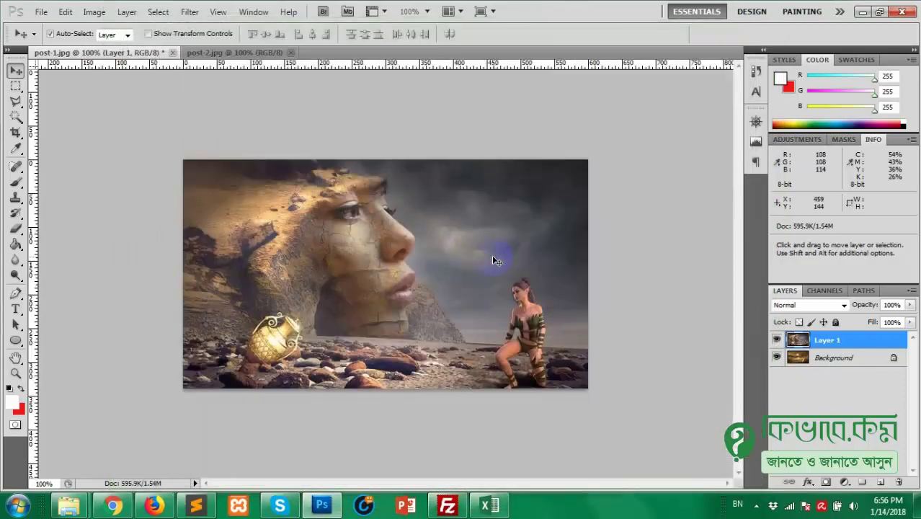
# Step: Close the post-2.jpg document and open post-3.jpg and post-4.jpg in Photoshop from the post folder in Windows Explorer
pyautogui.click(261, 52)
pyautogui.click(290, 52)
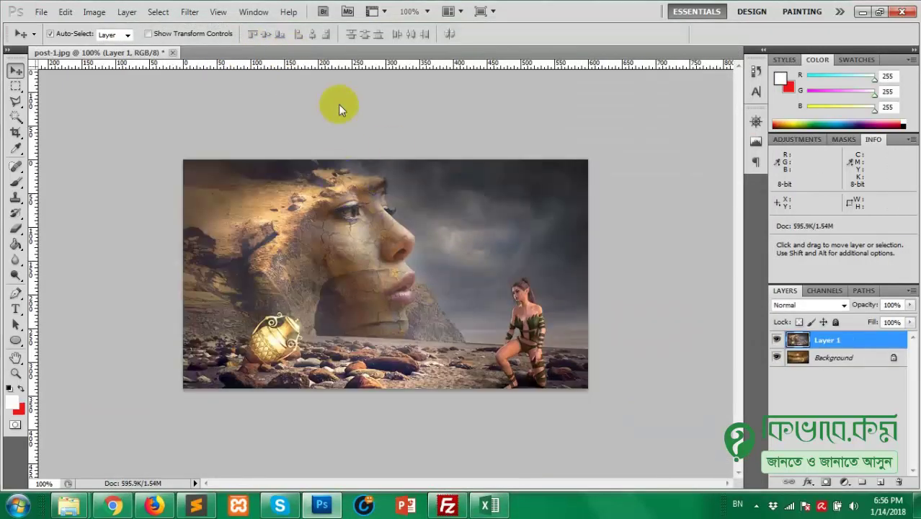
pyautogui.hotkey('ctrl', 'o')
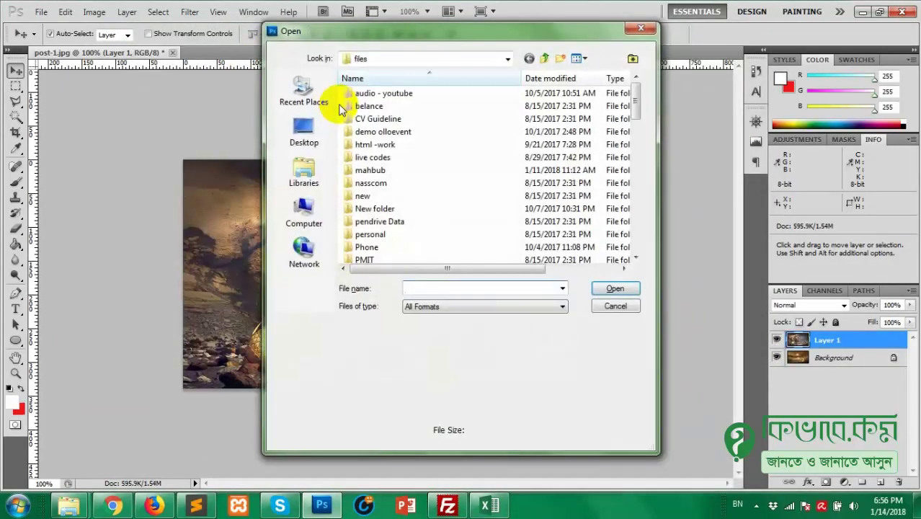
pyautogui.click(641, 28)
pyautogui.moveTo(70, 505)
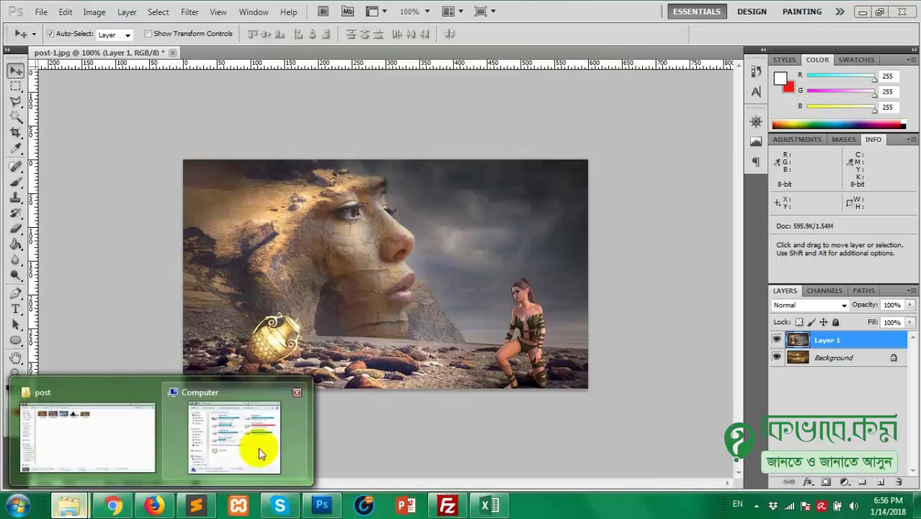
pyautogui.click(128, 439)
pyautogui.click(300, 119)
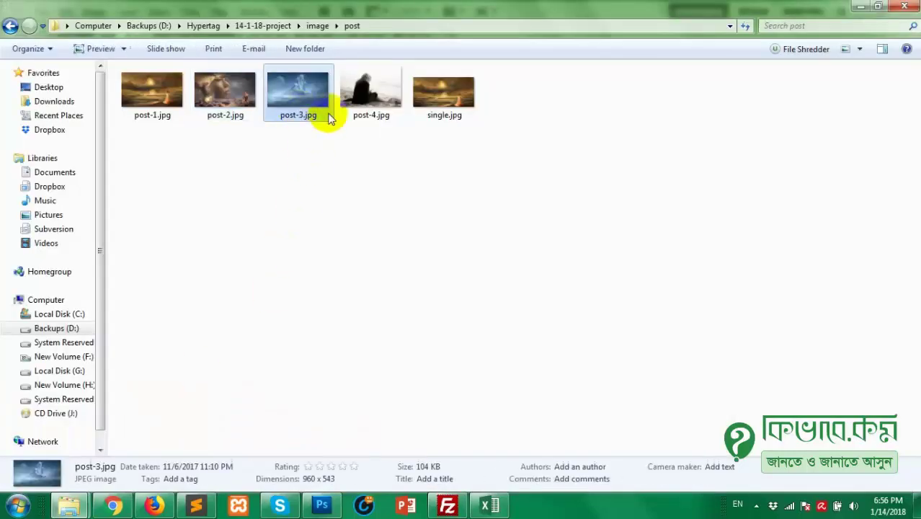
pyautogui.keyDown('ctrl'); pyautogui.click(365, 93); pyautogui.keyUp('ctrl')
pyautogui.rightClick(304, 98)
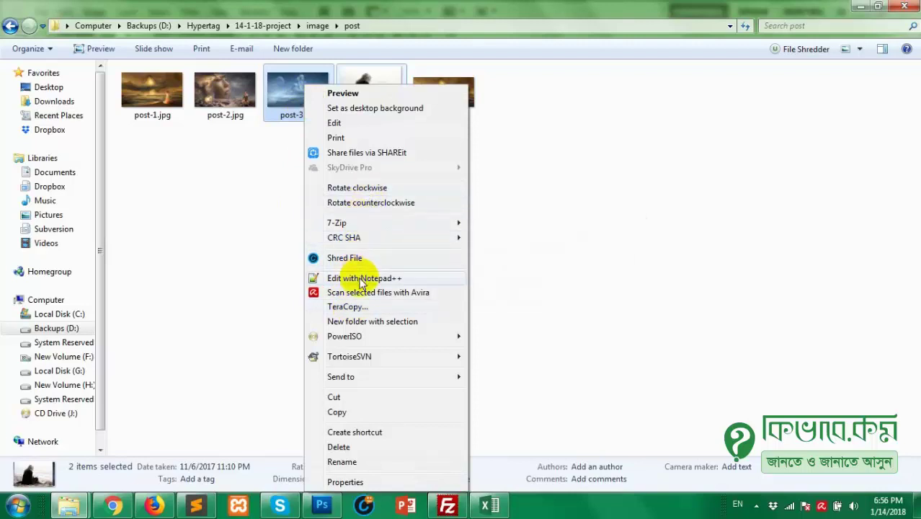
pyautogui.press('Escape')
pyautogui.moveTo(298, 121); pyautogui.dragTo(318, 92)
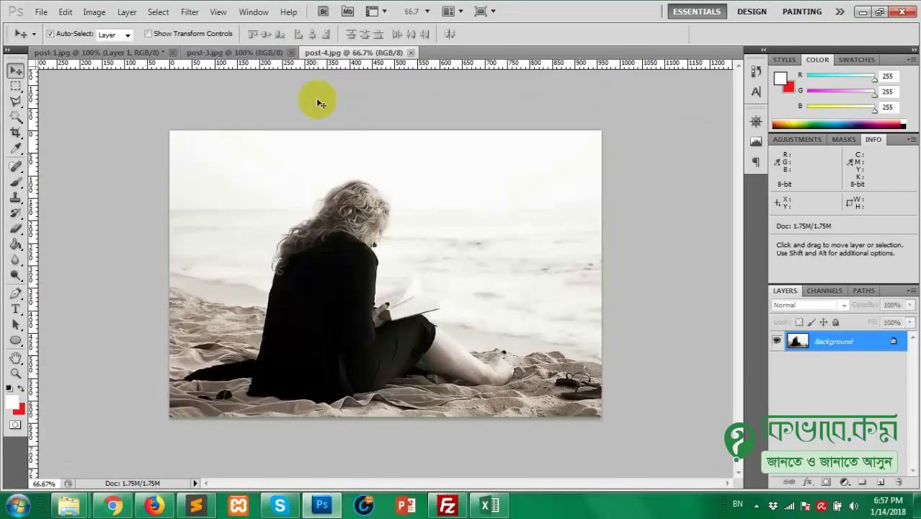
# Step: Copy the post-3.jpg image into post-1.jpg as a new layer, scaled proportionally to 66.5% and positioned to cover the canvas
pyautogui.click(235, 53)
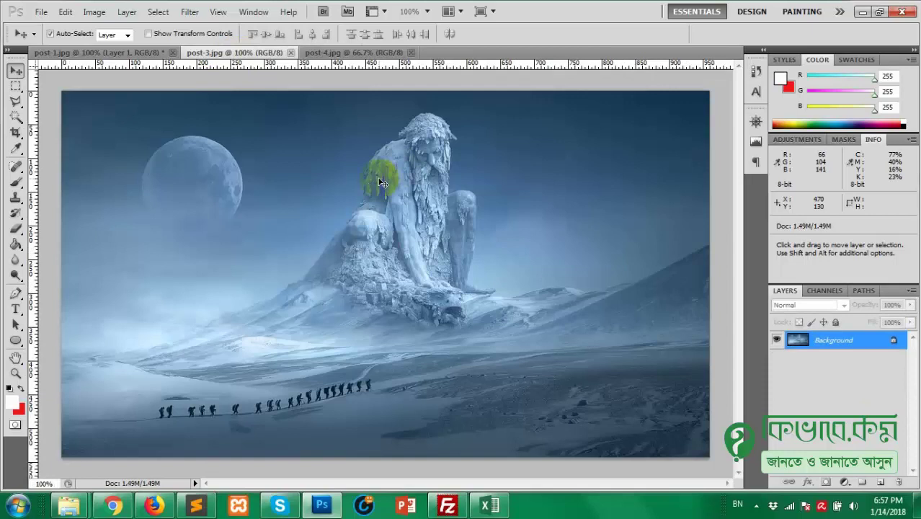
pyautogui.moveTo(382, 183); pyautogui.dragTo(317, 246)
pyautogui.hotkey('ctrl', 't')
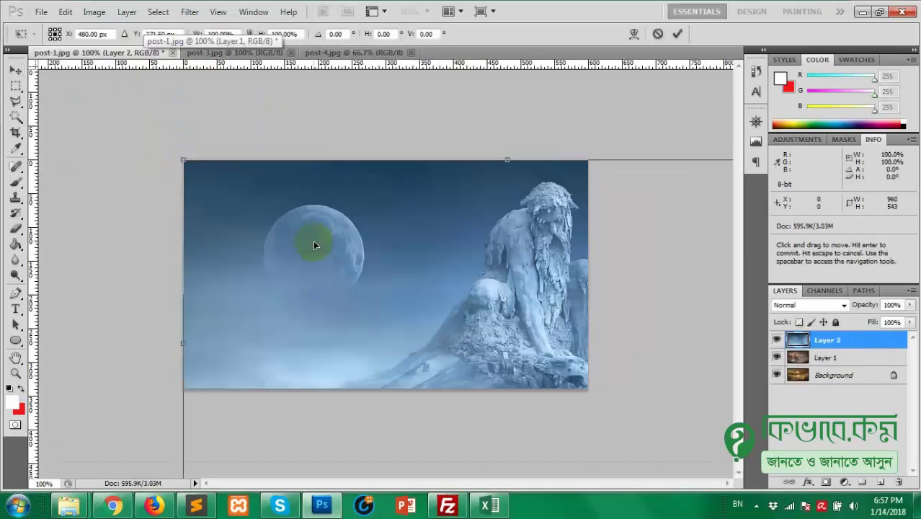
pyautogui.moveTo(179, 157); pyautogui.dragTo(292, 222)
pyautogui.moveTo(364, 303); pyautogui.dragTo(247, 237)
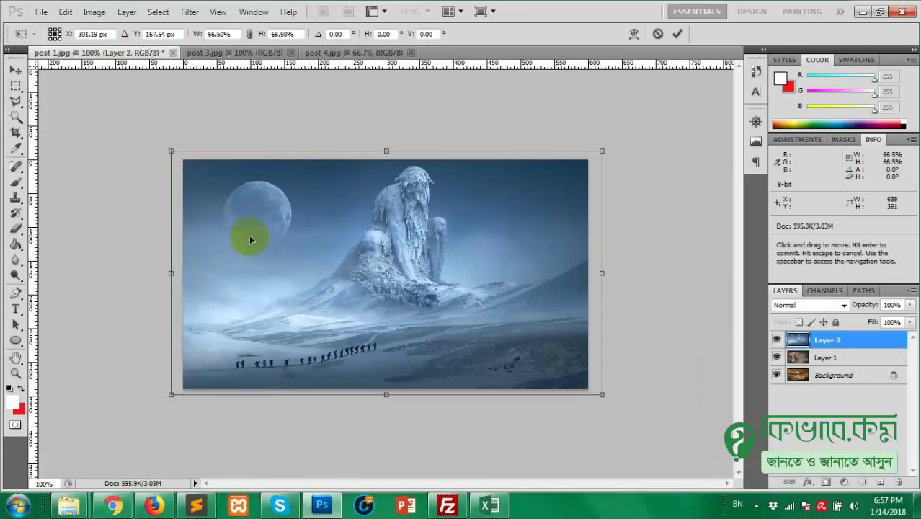
pyautogui.press('Return')
# Step: Export the resized post-3 image for web as a High-quality JPEG, replacing post-3.jpg in the post folder
pyautogui.hotkey('ctrl', 'alt', 'shift', 's')
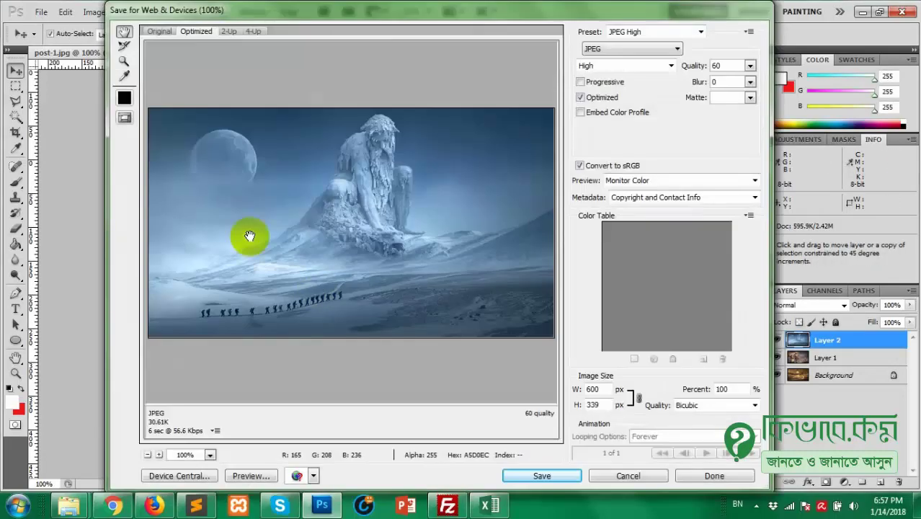
pyautogui.click(541, 475)
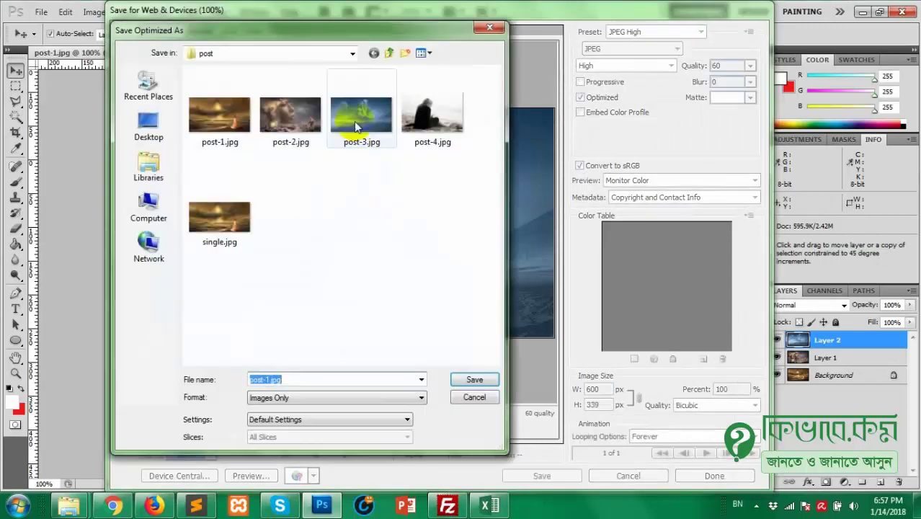
pyautogui.doubleClick(355, 127)
pyautogui.click(506, 256)
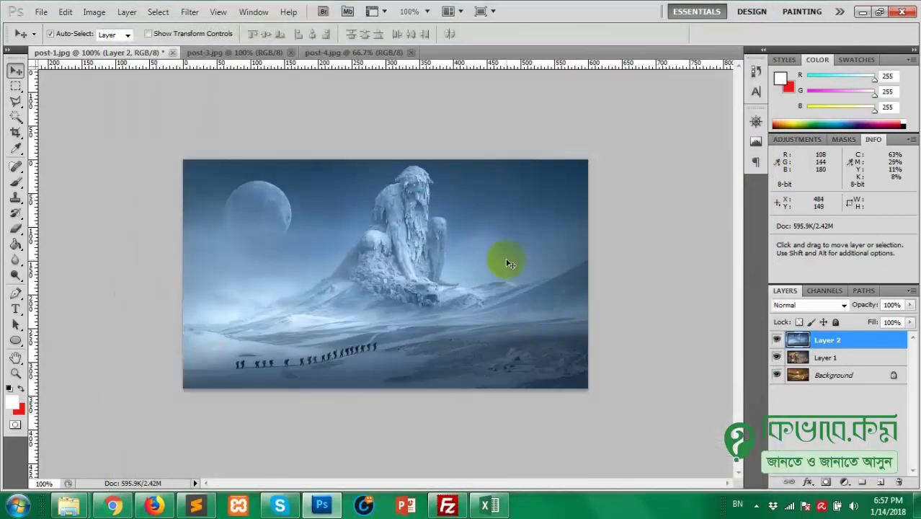
# Step: Copy the entire post-4.jpg image into the post-1.jpg document as a new layer
pyautogui.click(384, 53)
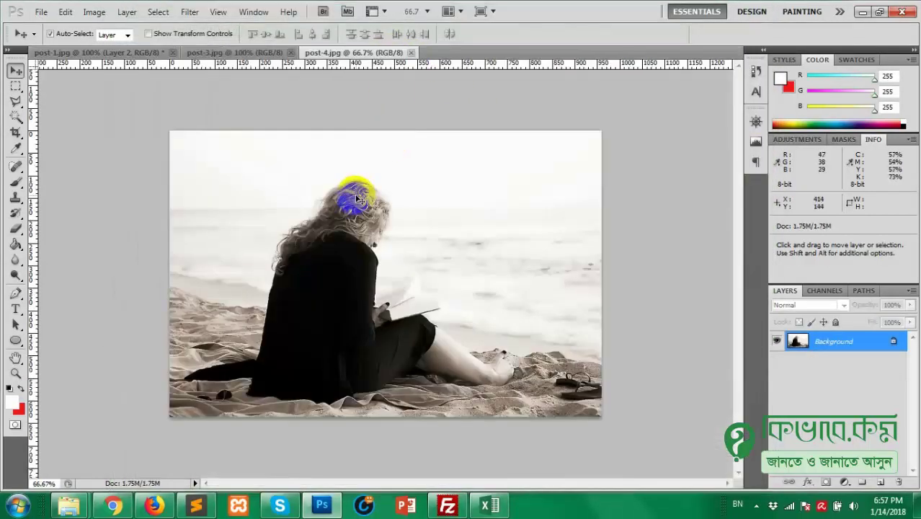
pyautogui.hotkey('ctrl', 'a')
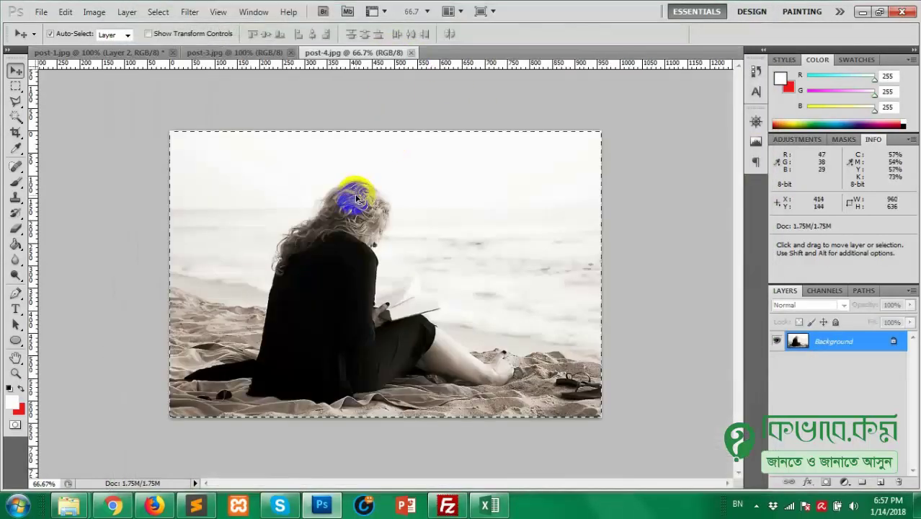
pyautogui.click(100, 53)
pyautogui.hotkey('ctrl', 'v')
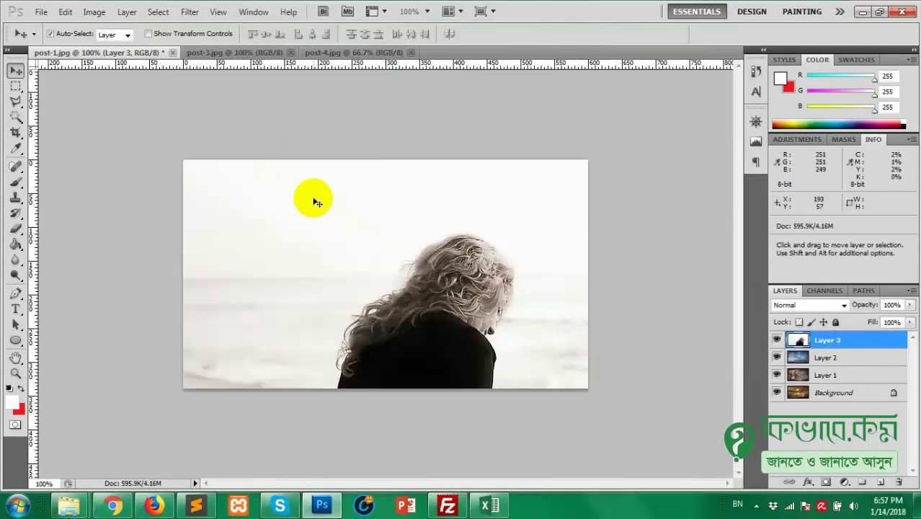
# Step: Scale the pasted post-4 layer proportionally to 63.87% and position it to cover the canvas
pyautogui.hotkey('ctrl', 't')
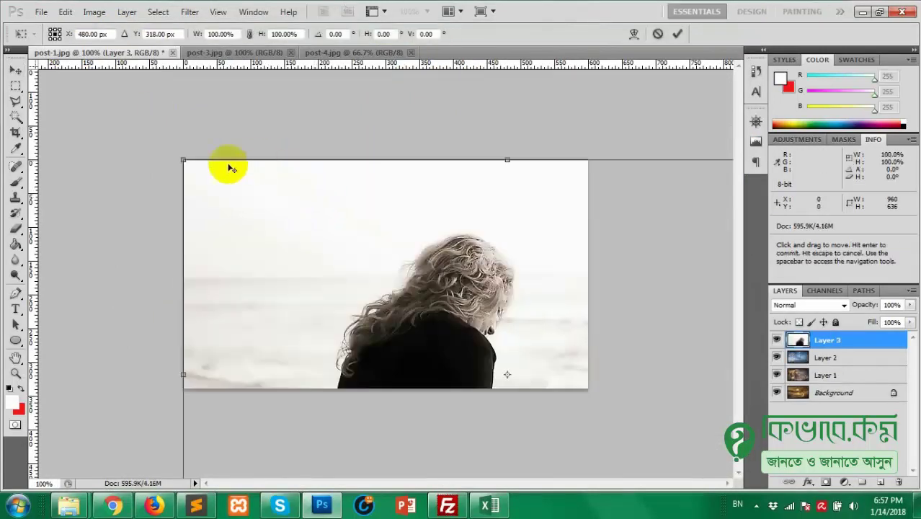
pyautogui.moveTo(186, 160); pyautogui.dragTo(292, 231)
pyautogui.moveTo(343, 258); pyautogui.dragTo(276, 213)
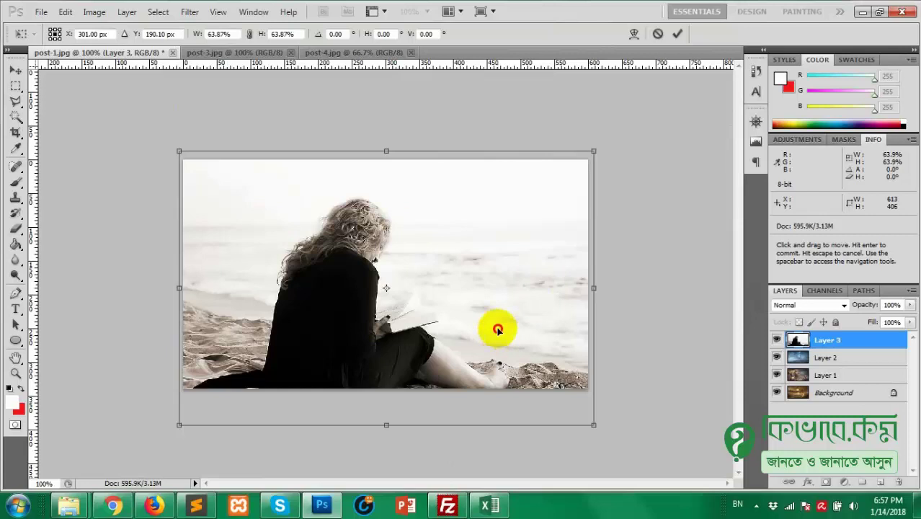
pyautogui.moveTo(496, 324); pyautogui.dragTo(496, 310)
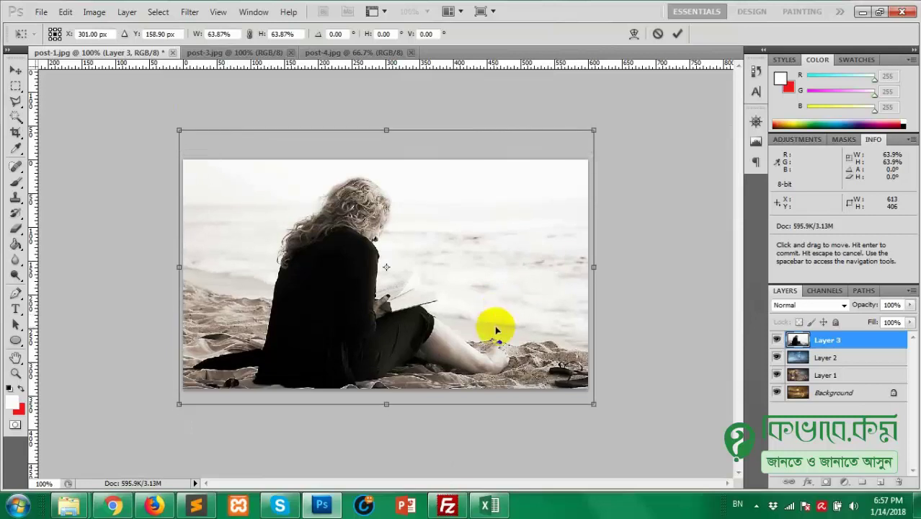
pyautogui.press('Return')
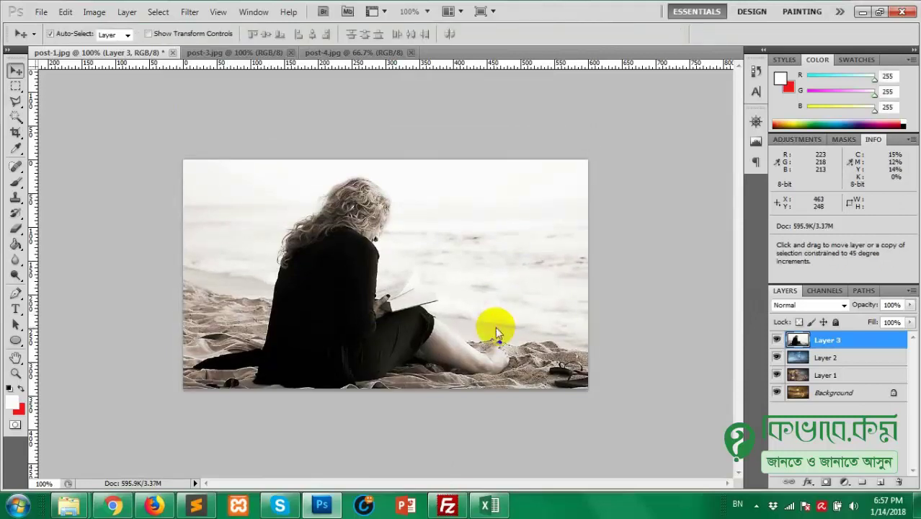
# Step: Export the resized post-4 image for web as a High-quality JPEG, replacing post-4.jpg in the post folder
pyautogui.hotkey('ctrl', 'alt', 'shift', 's')
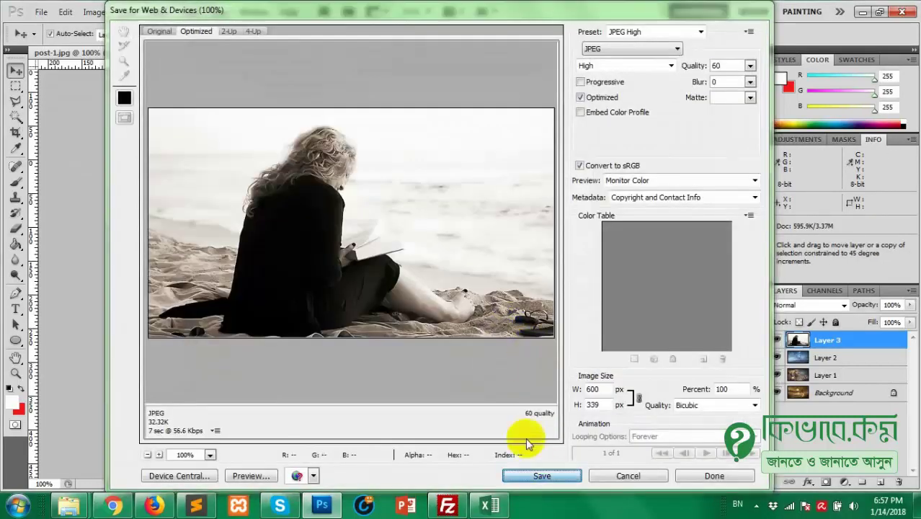
pyautogui.click(539, 475)
pyautogui.doubleClick(430, 119)
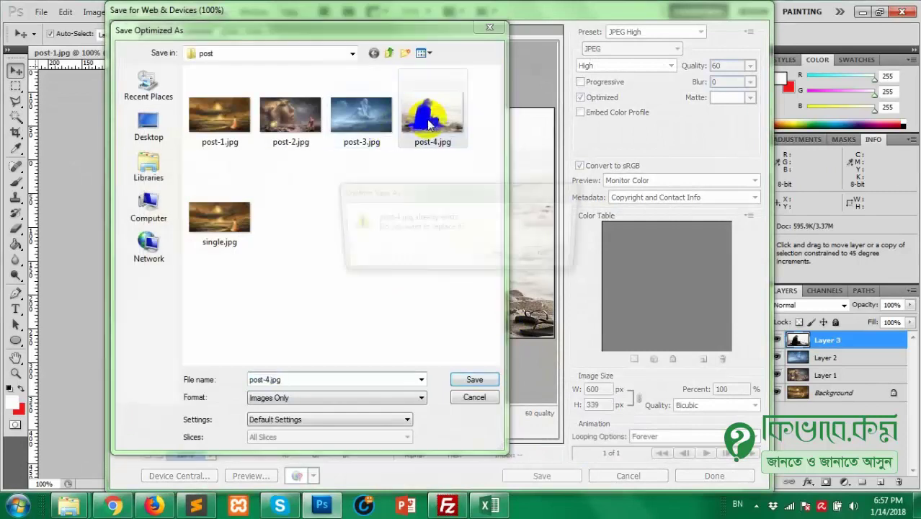
pyautogui.click(488, 257)
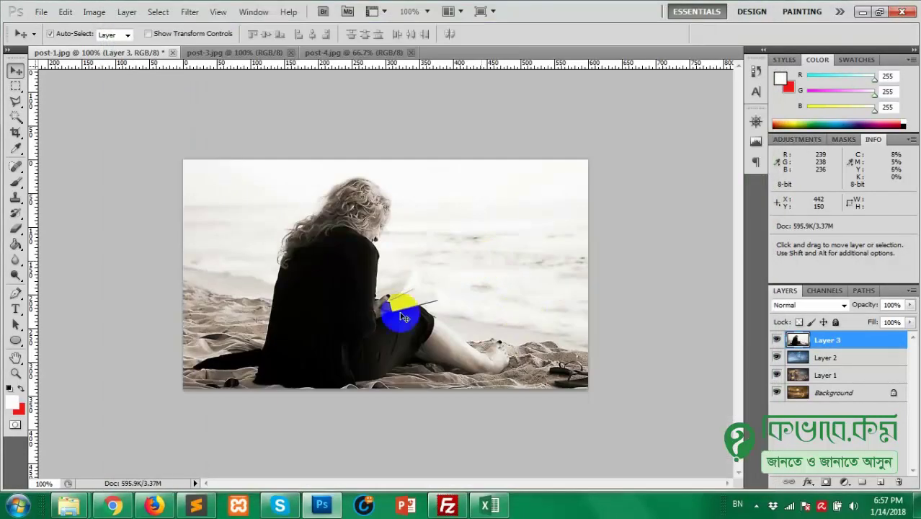
# Step: Switch to Chrome, maximize the window, and reload index.html to check how the four post images line up
pyautogui.click(116, 505)
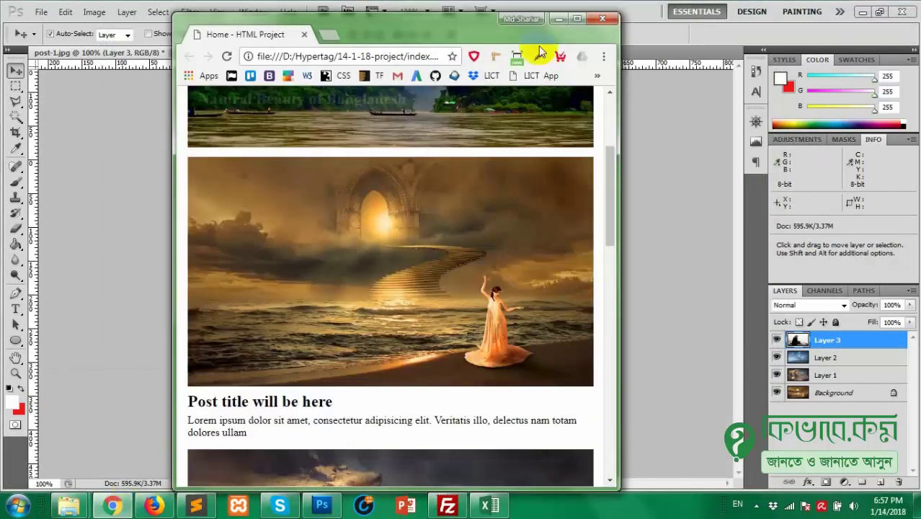
pyautogui.click(577, 18)
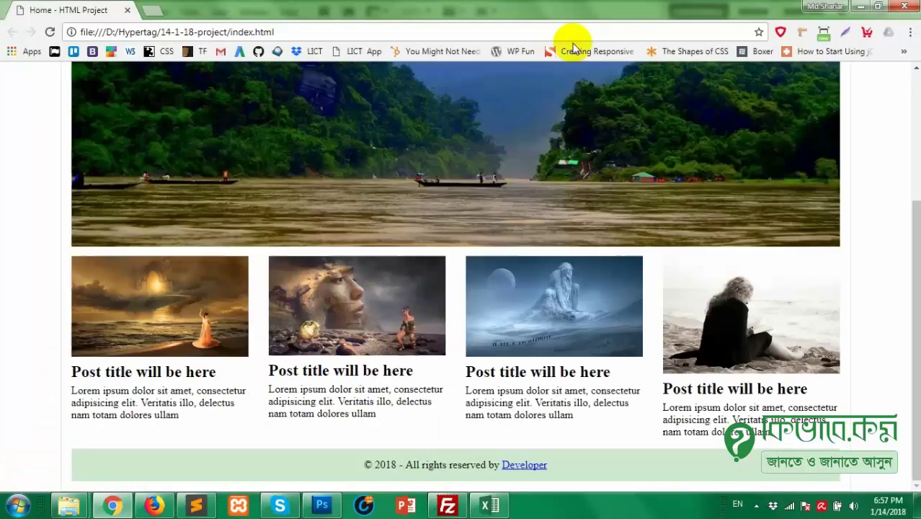
pyautogui.rightClick(16, 216)
pyautogui.click(46, 255)
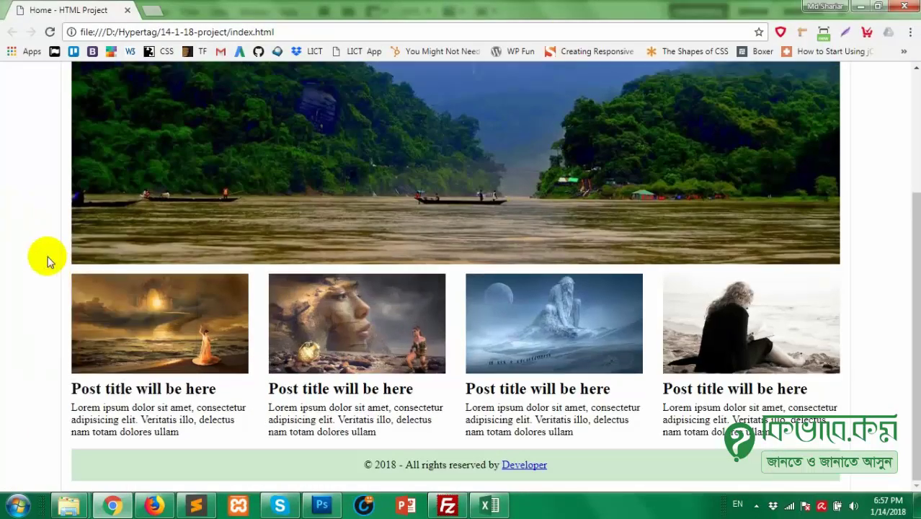
pyautogui.click(174, 335)
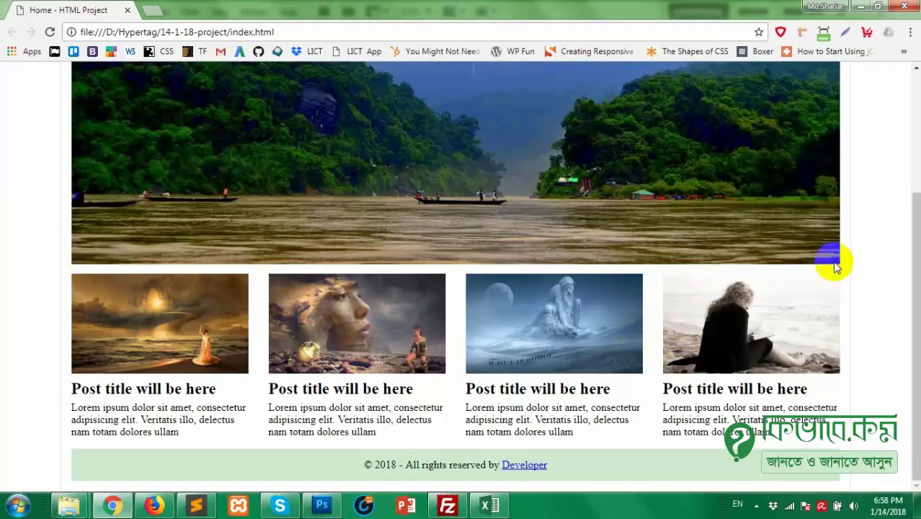
# Step: Open the site's Our Work page and examine the grid of work images and their title overlays
pyautogui.scroll(3, 828, 257)
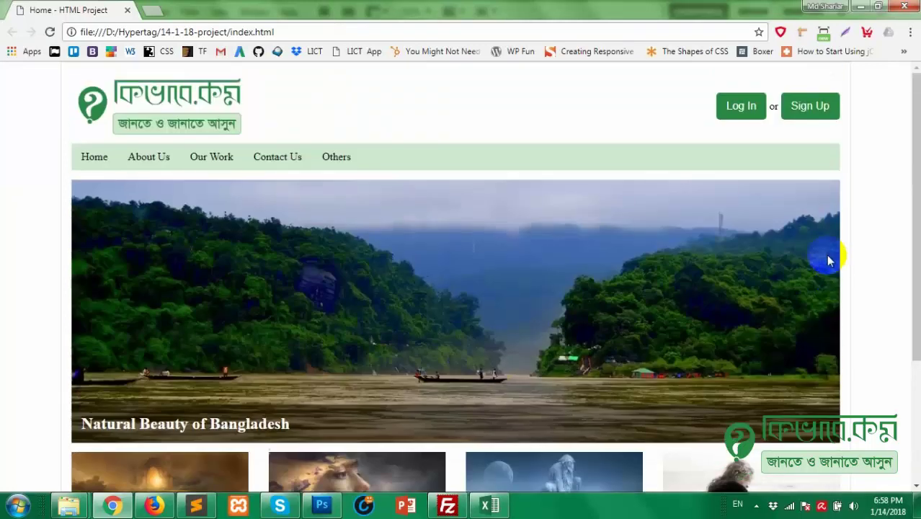
pyautogui.click(225, 162)
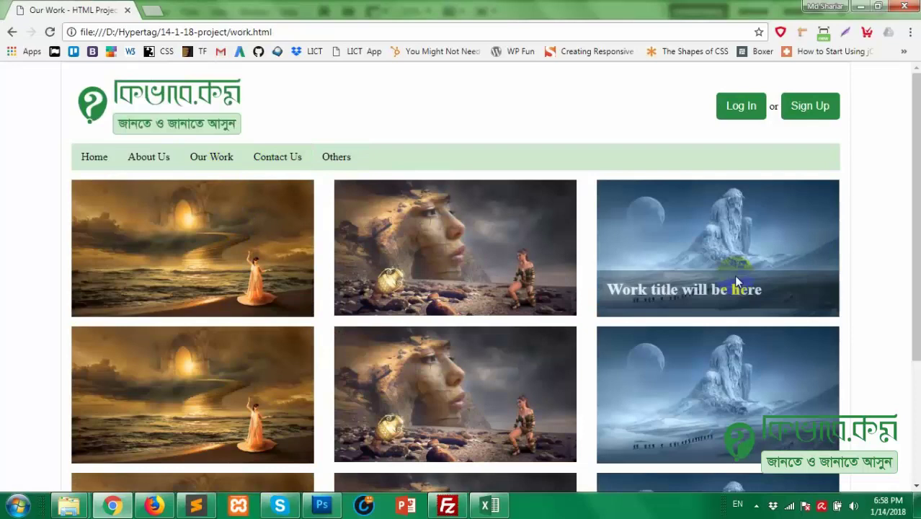
pyautogui.scroll(-2, 742, 273)
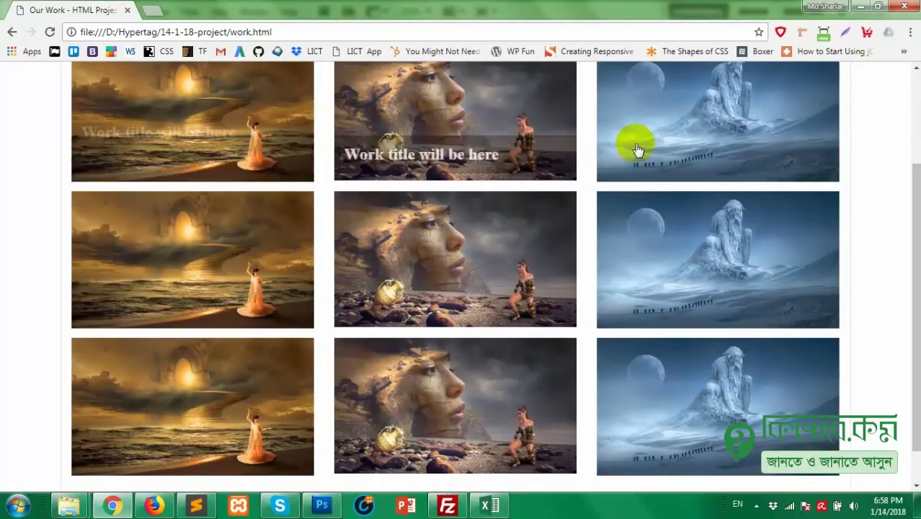
pyautogui.scroll(2, 410, 225)
pyautogui.scroll(-1, 411, 224)
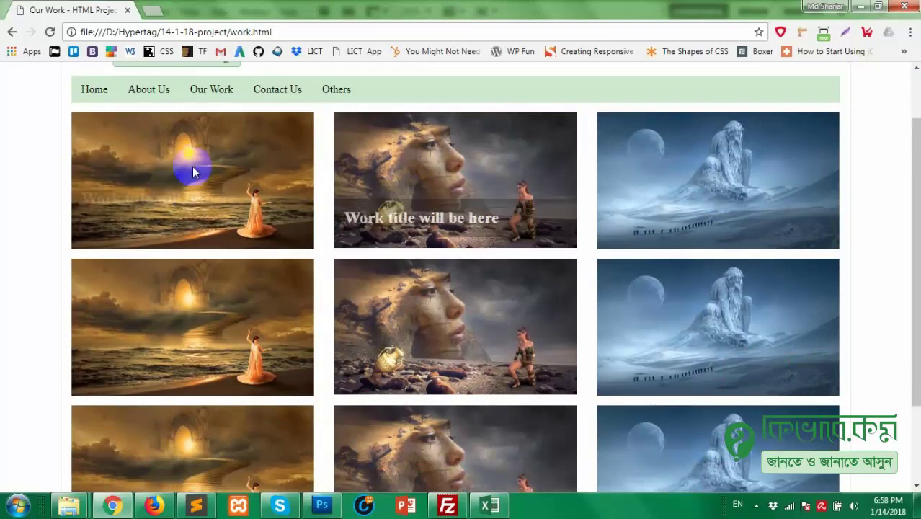
pyautogui.scroll(-2, 723, 317)
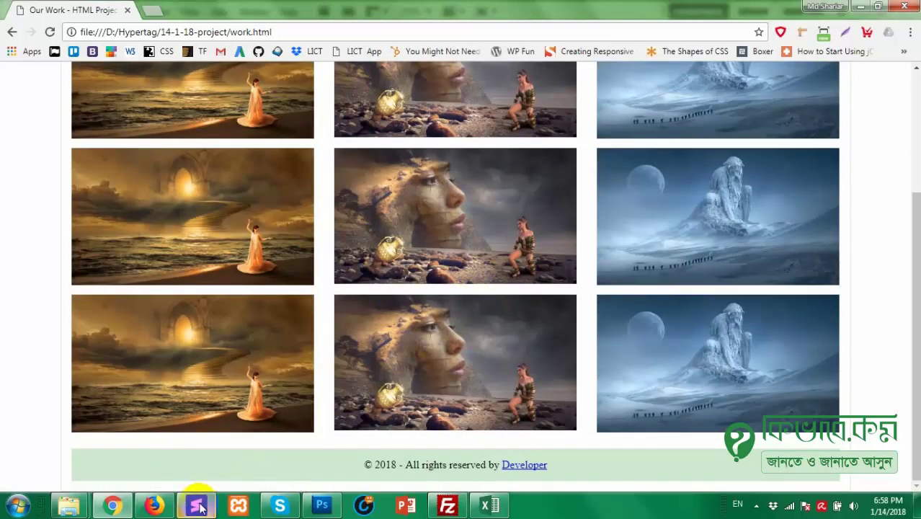
# Step: Switch to Windows Explorer and go from the post folder to the work folder inside the project's image folder
pyautogui.moveTo(195, 504)
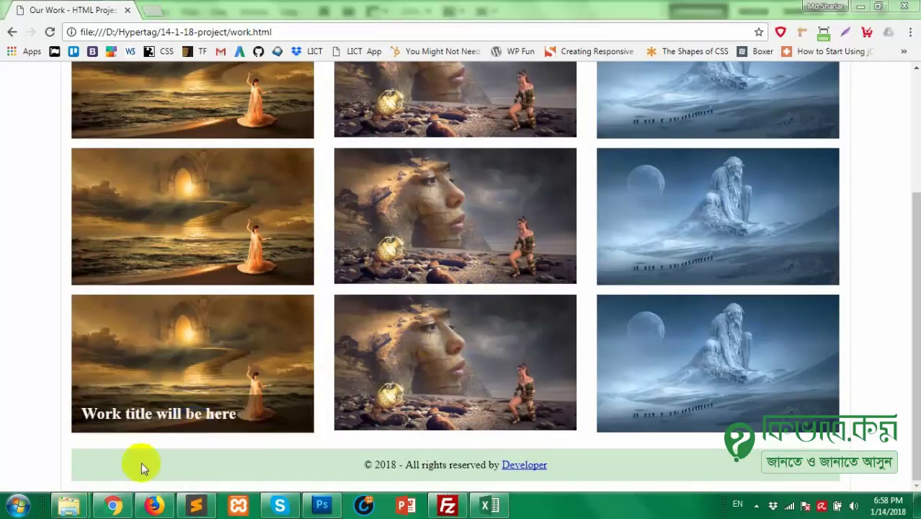
pyautogui.moveTo(63, 508)
pyautogui.click(98, 436)
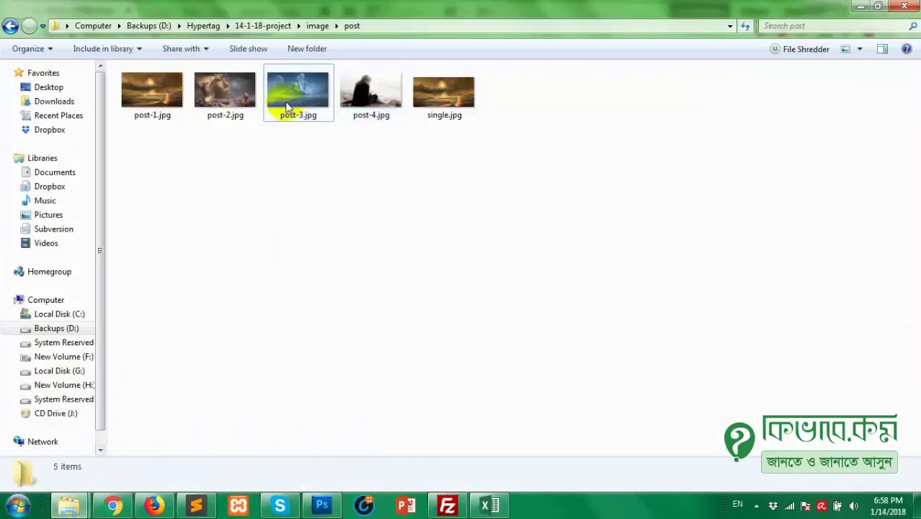
pyautogui.click(315, 25)
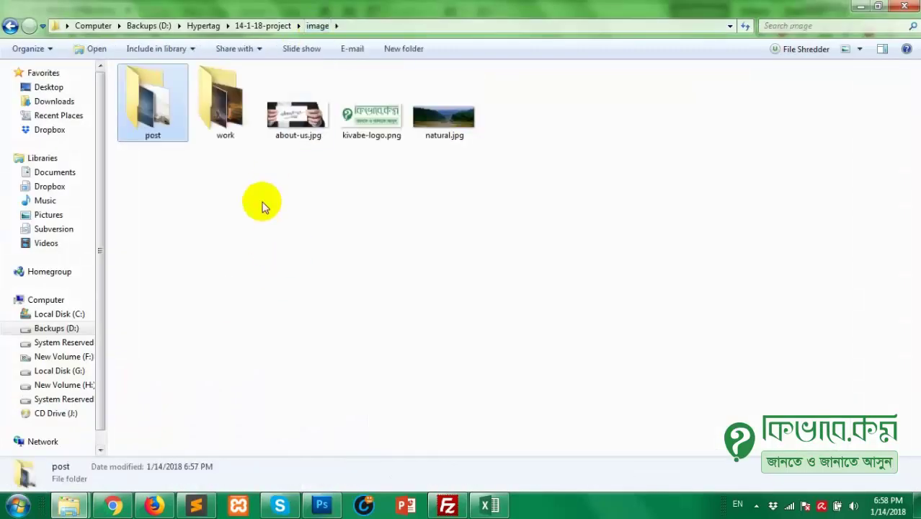
pyautogui.click(229, 121)
pyautogui.doubleClick(229, 124)
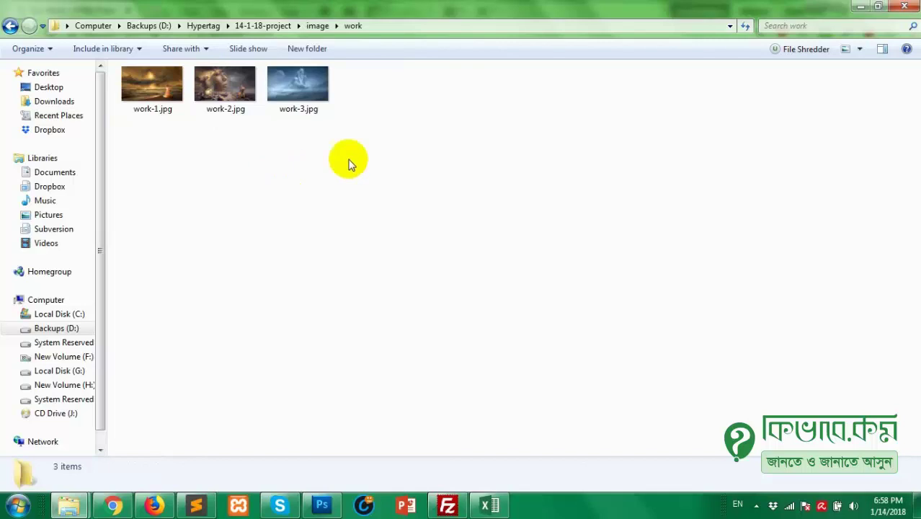
pyautogui.moveTo(367, 159); pyautogui.dragTo(118, 65)
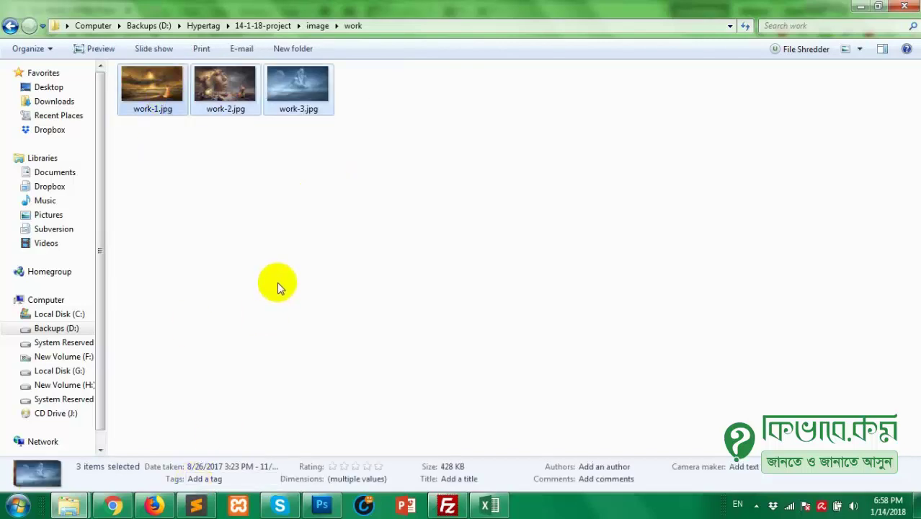
pyautogui.click(333, 245)
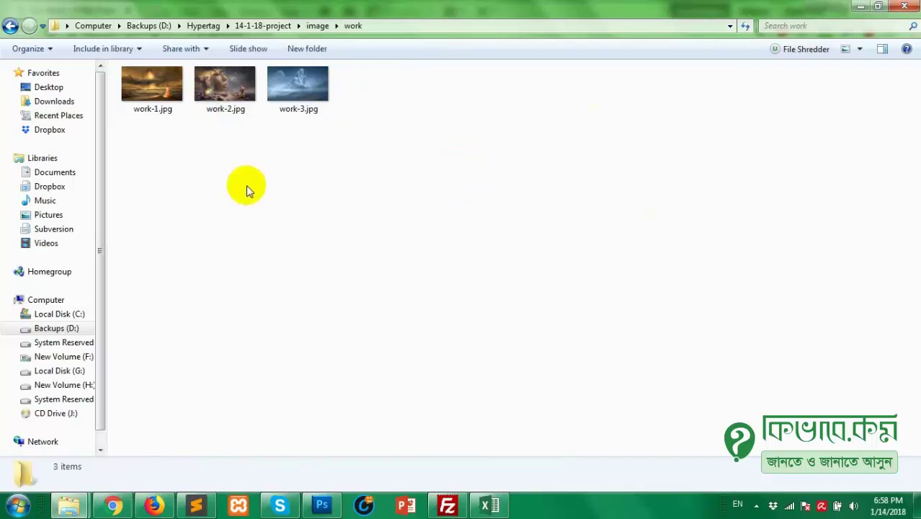
# Step: Preview work-1.jpg at full size in Windows Photo Viewer, then close the viewer
pyautogui.doubleClick(151, 85)
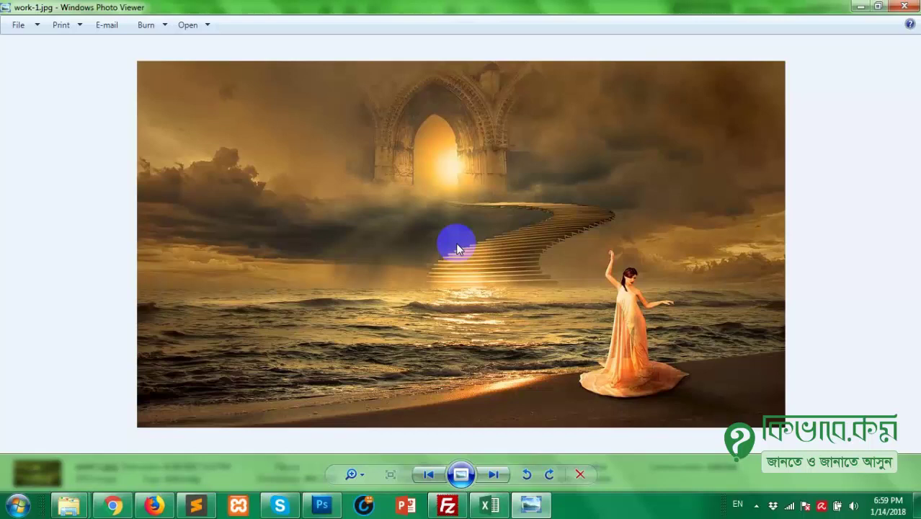
pyautogui.click(904, 7)
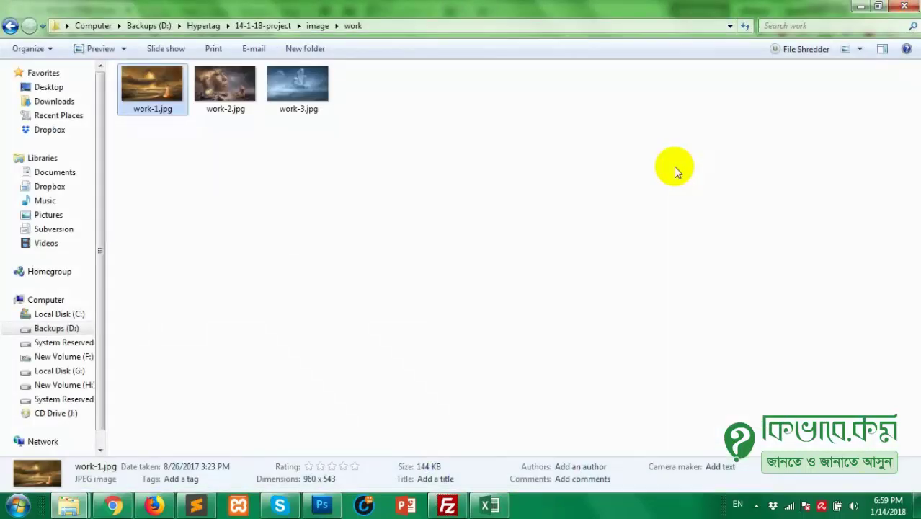
pyautogui.doubleClick(175, 95)
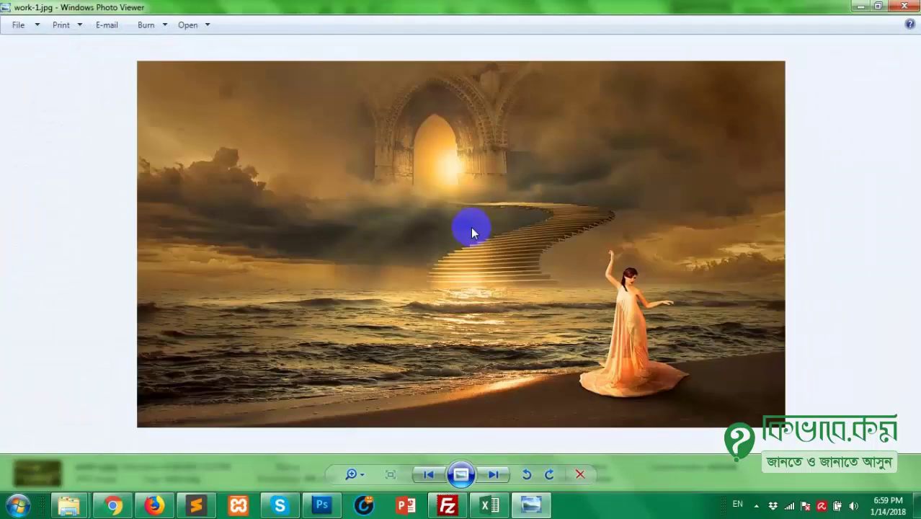
pyautogui.click(904, 6)
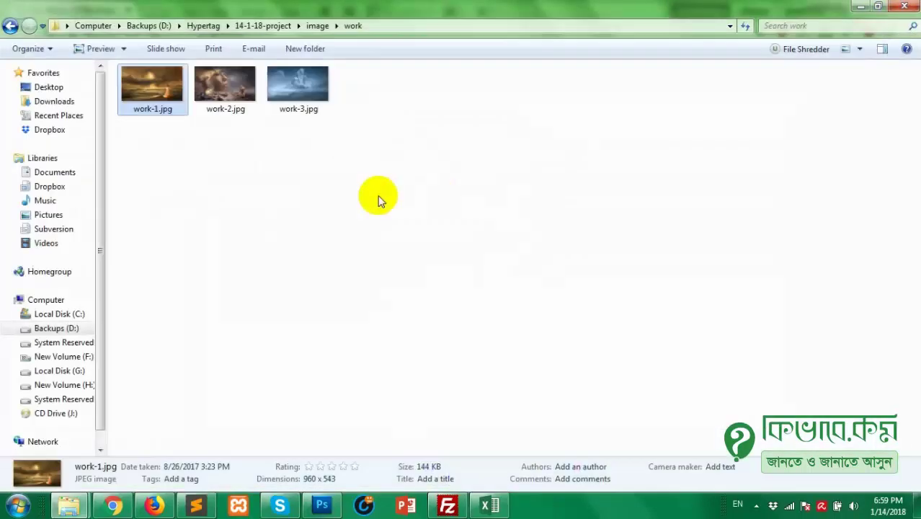
# Step: Switch to Photoshop and close post-1.jpg, post-4.jpg and post-3.jpg without saving changes
pyautogui.click(322, 504)
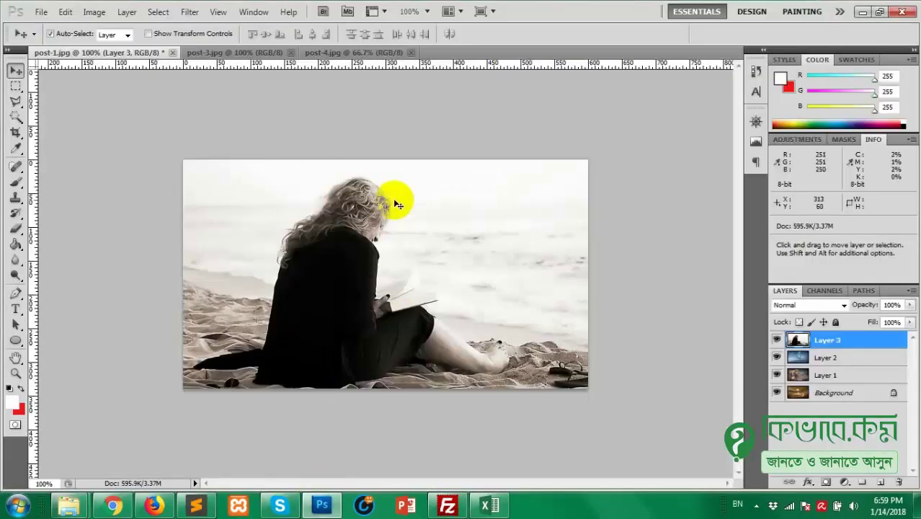
pyautogui.hotkey('ctrl', 'w')
pyautogui.click(462, 199)
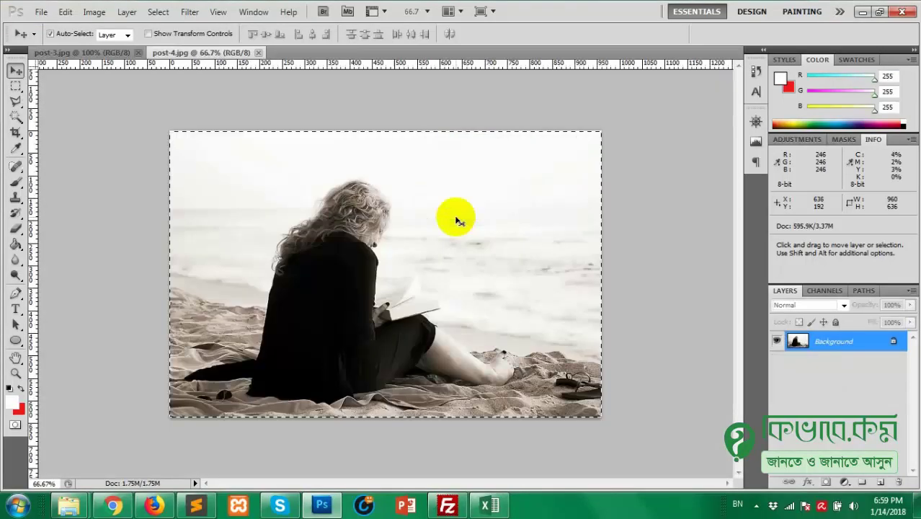
pyautogui.hotkey('ctrl', 'w')
pyautogui.hotkey('ctrl', 'w')
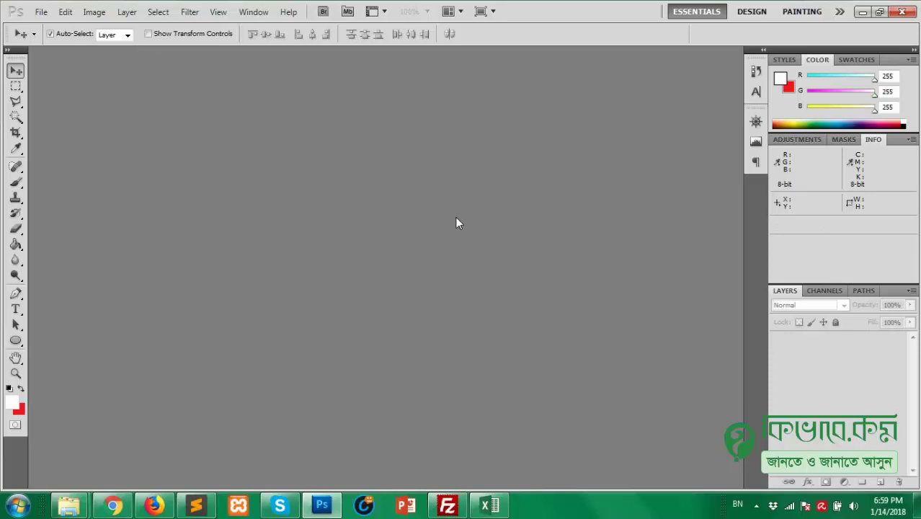
# Step: Return to the work folder in Windows Explorer and open work-1.jpg in Photoshop
pyautogui.click(862, 11)
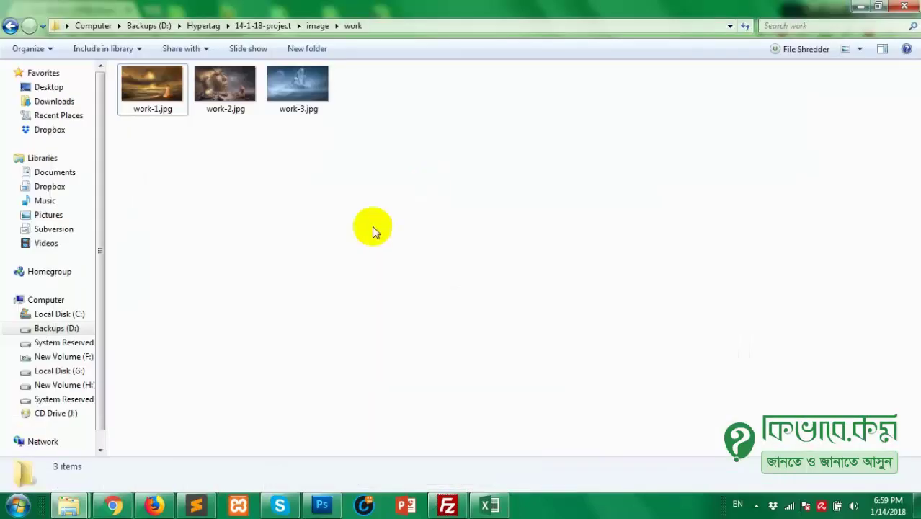
pyautogui.click(160, 101)
pyautogui.rightClick(164, 101)
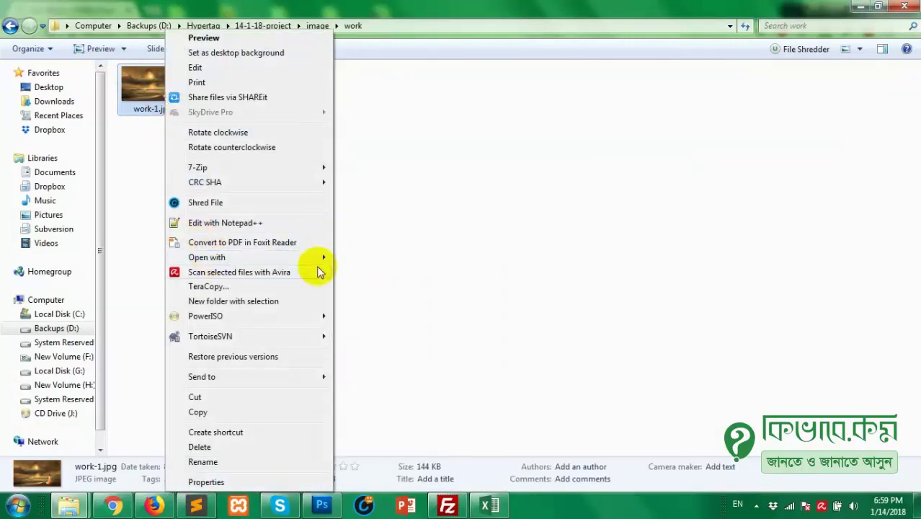
pyautogui.moveTo(319, 259)
pyautogui.click(360, 263)
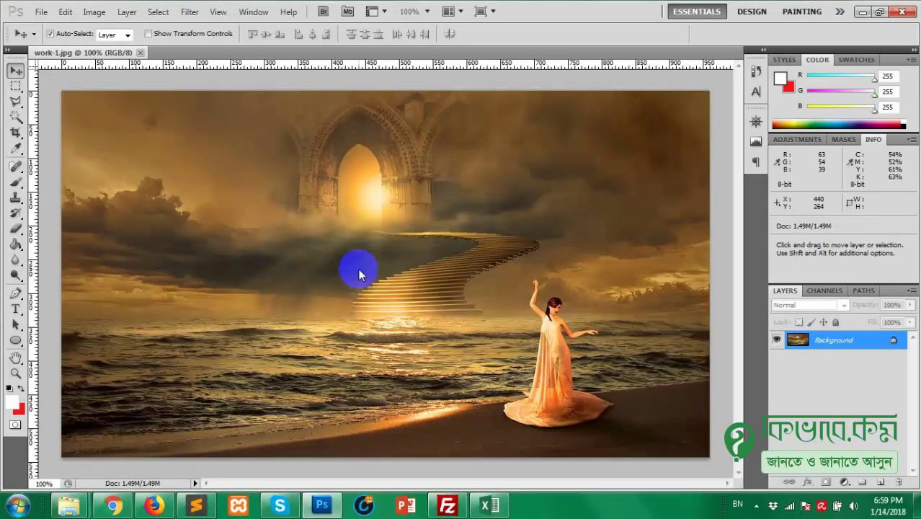
pyautogui.click(69, 504)
pyautogui.click(118, 441)
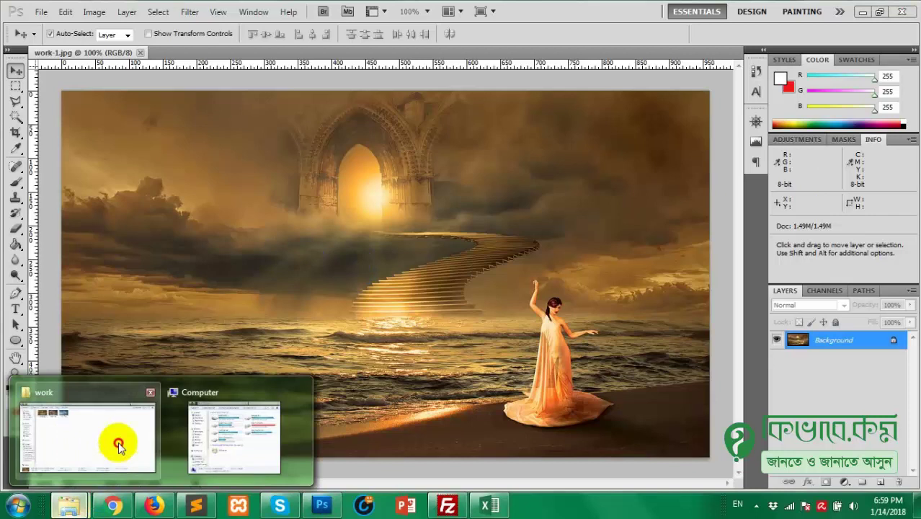
pyautogui.moveTo(425, 155); pyautogui.dragTo(231, 90)
pyautogui.rightClick(231, 90)
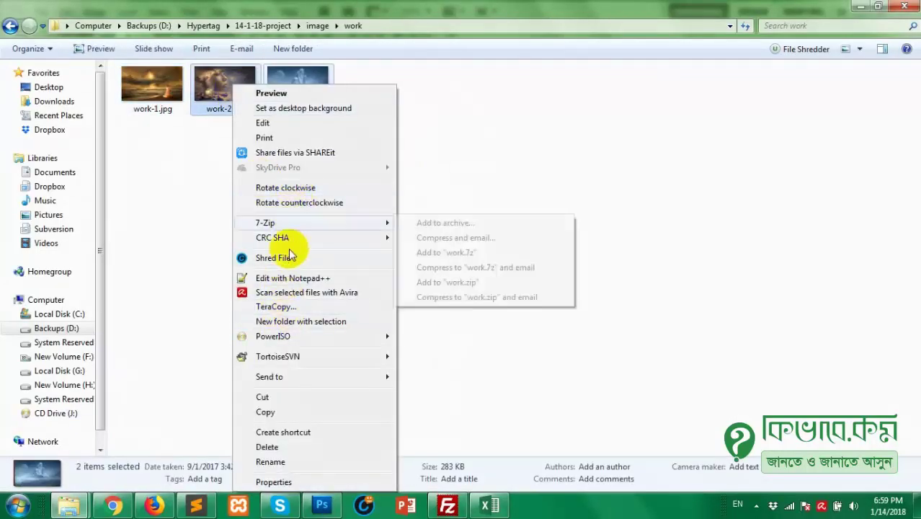
pyautogui.moveTo(210, 97); pyautogui.dragTo(340, 222)
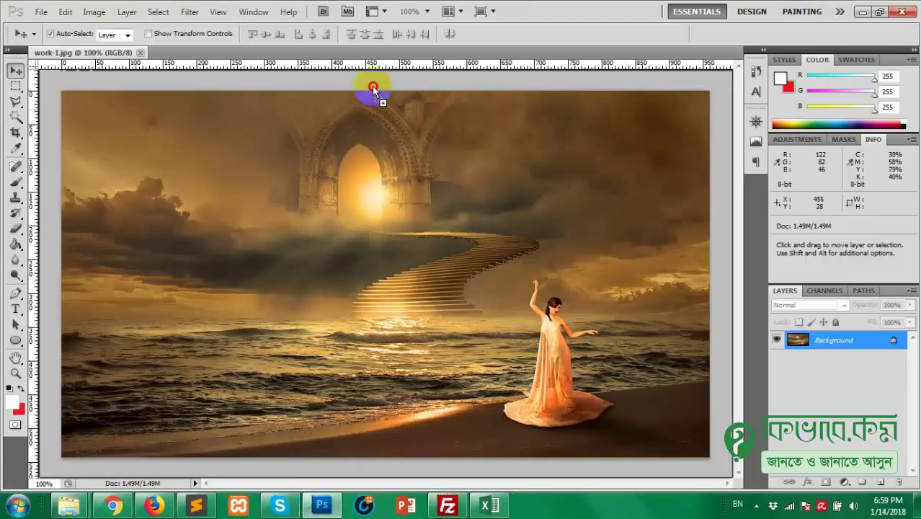
pyautogui.moveTo(371, 86); pyautogui.dragTo(368, 250)
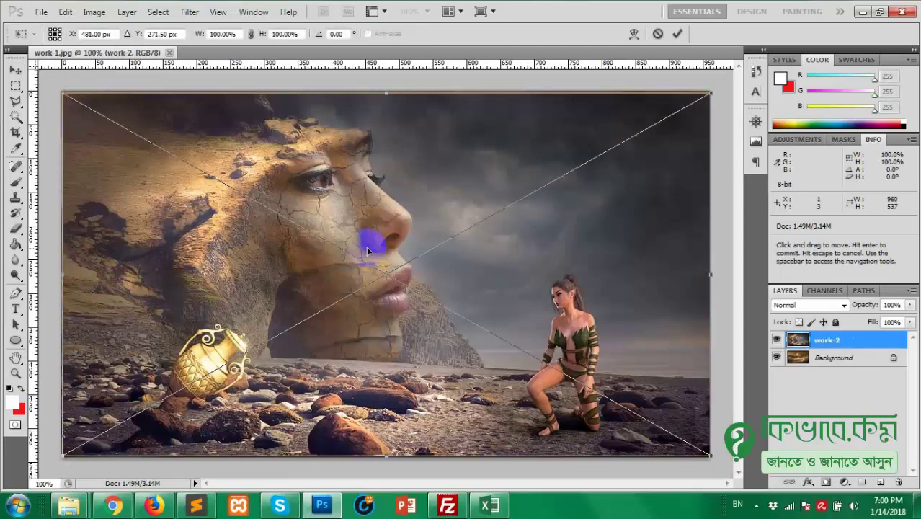
pyautogui.press('Return')
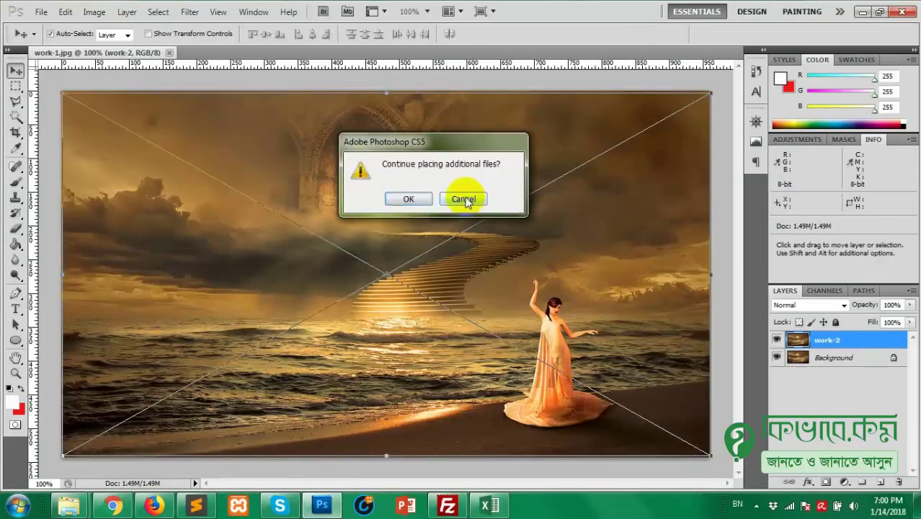
pyautogui.click(463, 199)
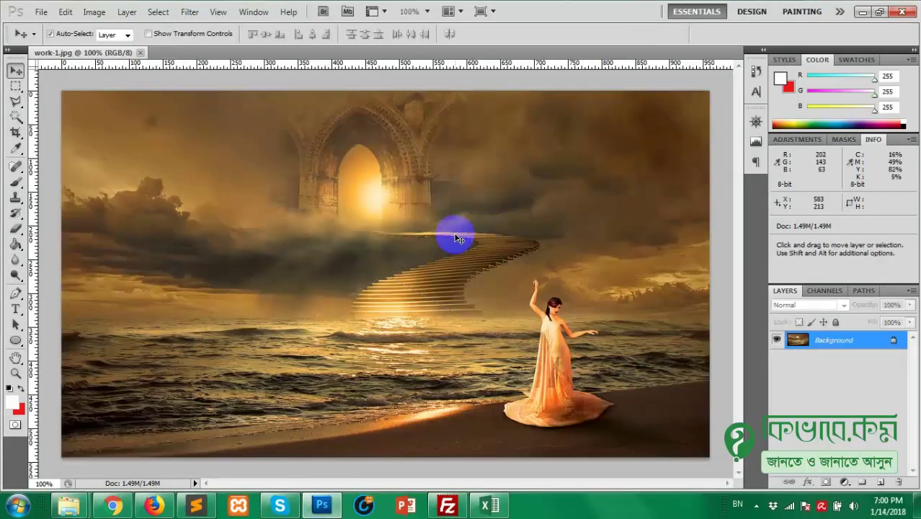
# Step: Open work-2.jpg and work-3.jpg from the work folder in Windows Explorer as separate documents in Photoshop
pyautogui.click(111, 506)
pyautogui.moveTo(68, 506)
pyautogui.click(109, 425)
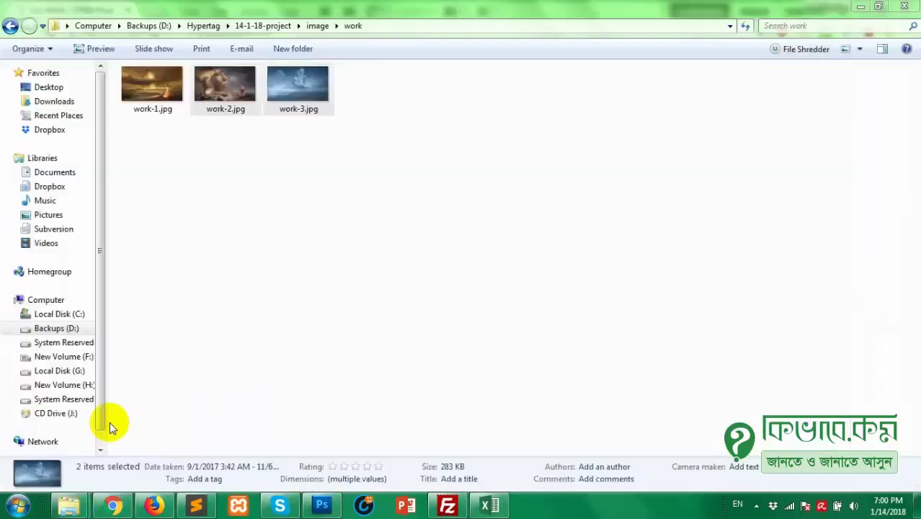
pyautogui.moveTo(234, 90); pyautogui.dragTo(302, 293)
pyautogui.moveTo(209, 132); pyautogui.dragTo(192, 56)
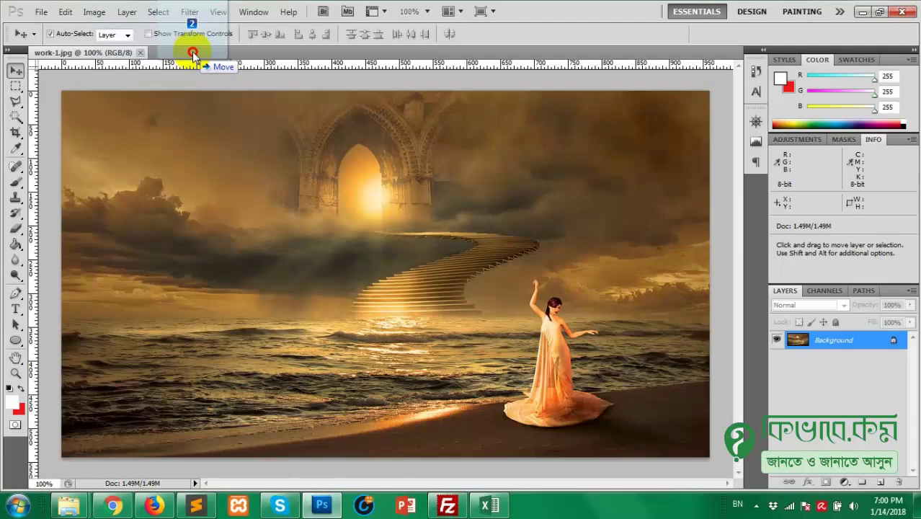
pyautogui.moveTo(192, 55); pyautogui.dragTo(194, 56)
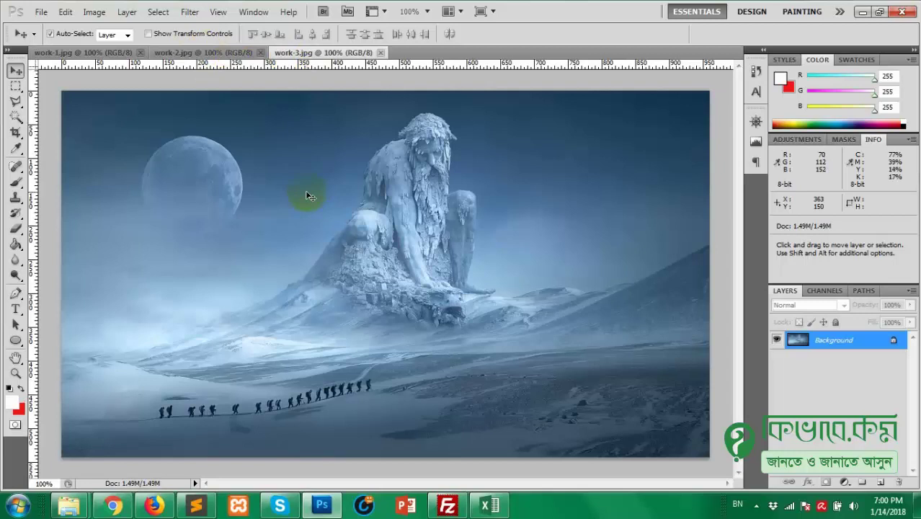
# Step: Copy the entire work-2.jpg image and paste it into work-1.jpg as a new layer
pyautogui.click(210, 53)
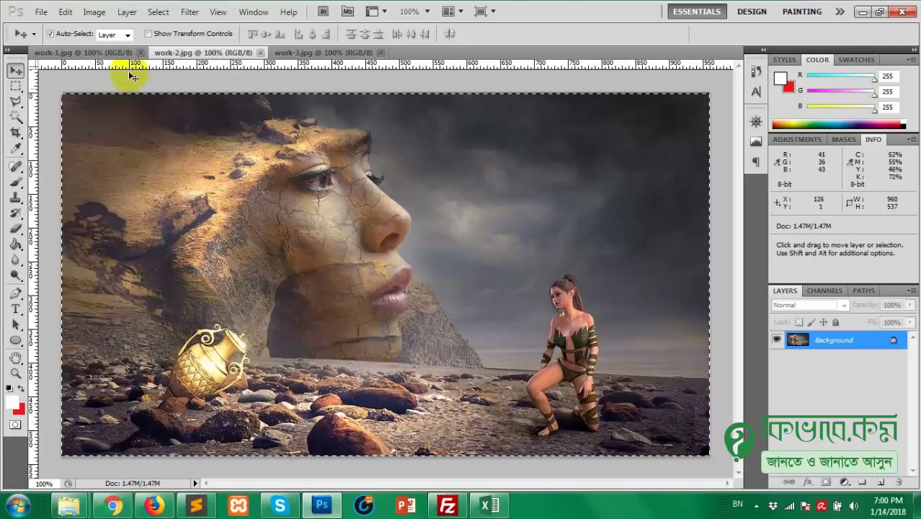
pyautogui.click(111, 52)
pyautogui.hotkey('ctrl', 'v')
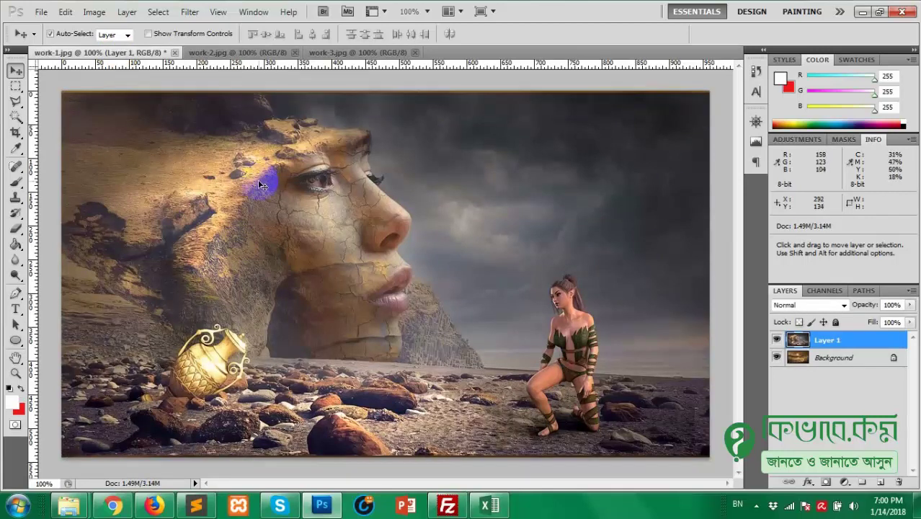
# Step: Scale the pasted layer proportionally from its centre to about 102% so it covers the whole canvas
pyautogui.hotkey('ctrl', 't')
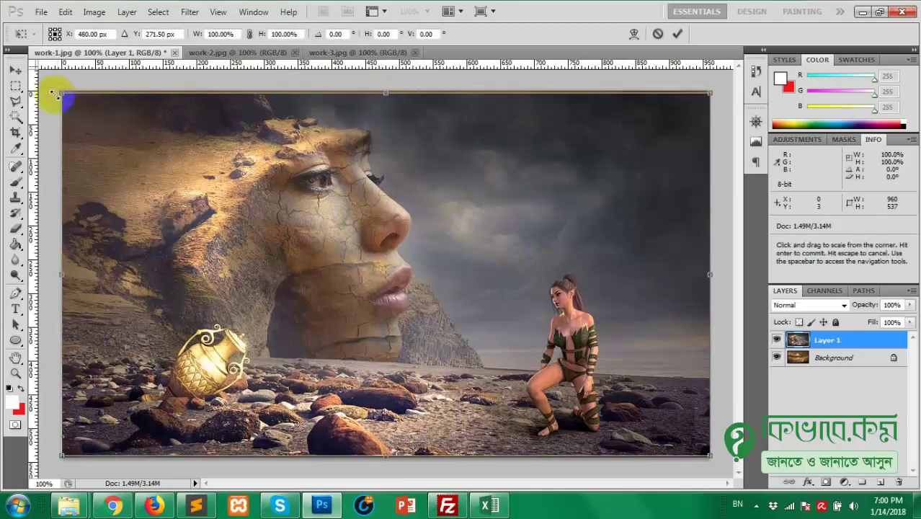
pyautogui.moveTo(61, 94); pyautogui.dragTo(57, 87)
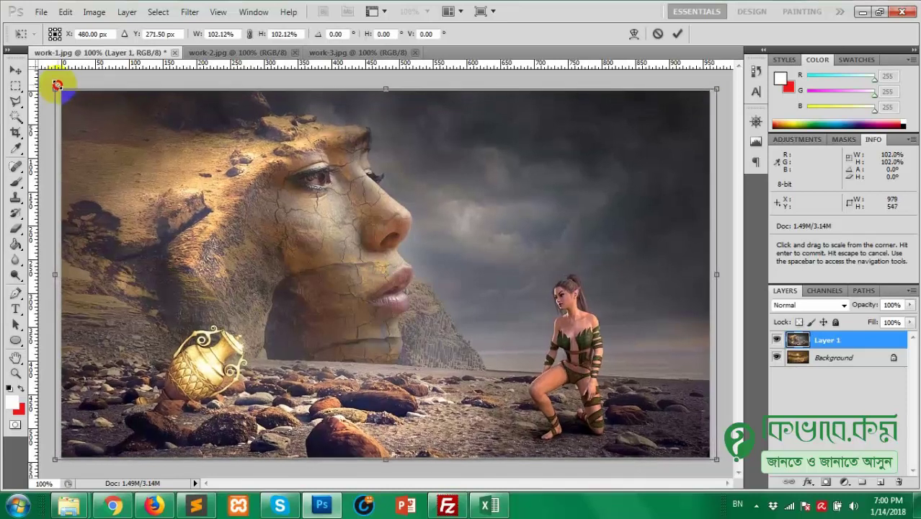
pyautogui.doubleClick(76, 160)
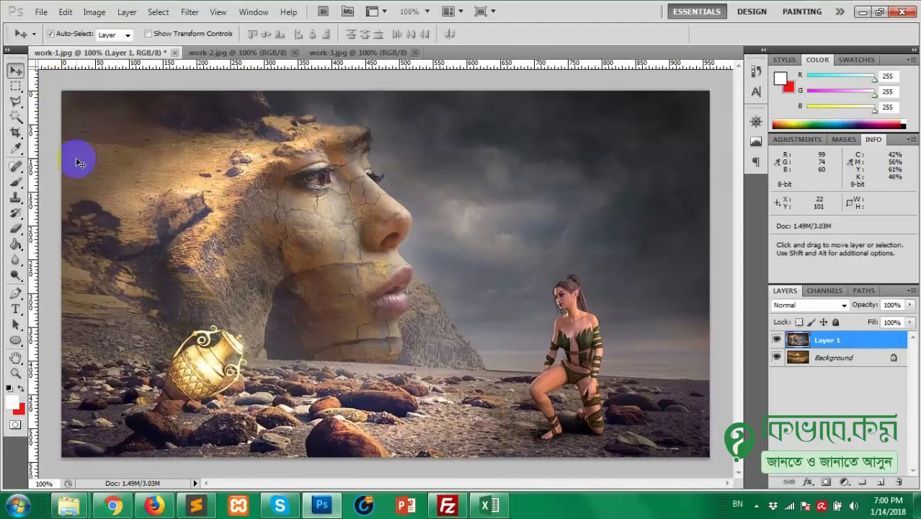
# Step: Export the image for web as a JPEG High at quality 60, replacing work-2.jpg in the work folder
pyautogui.press('alt')
pyautogui.press('shift')
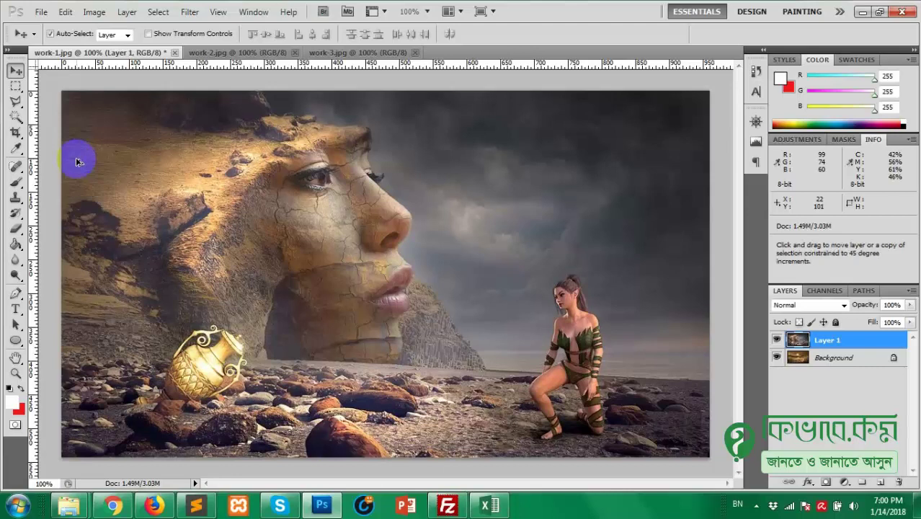
pyautogui.hotkey('ctrl', 'alt', 'shift', 's')
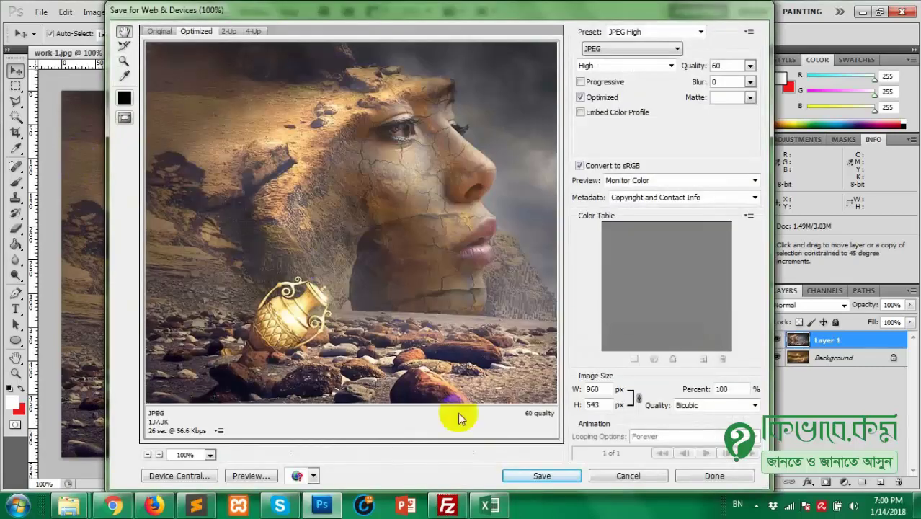
pyautogui.click(540, 476)
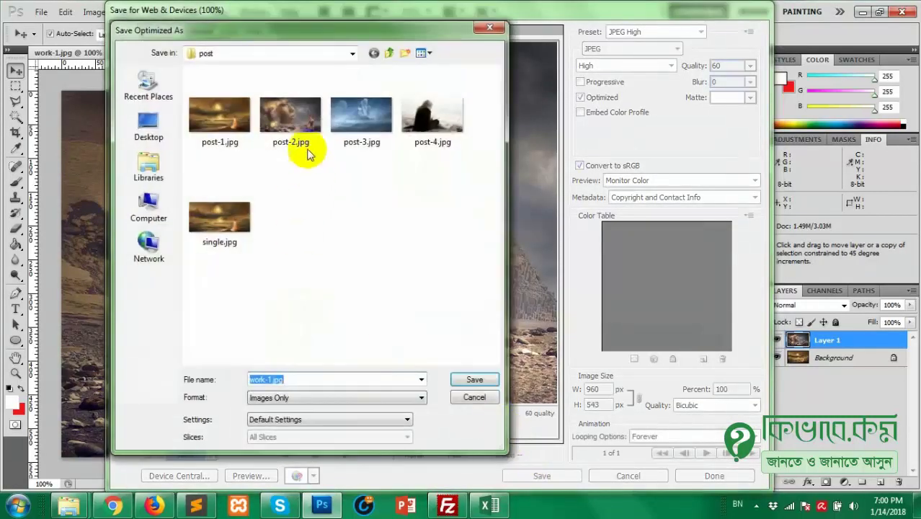
pyautogui.click(389, 55)
pyautogui.doubleClick(288, 113)
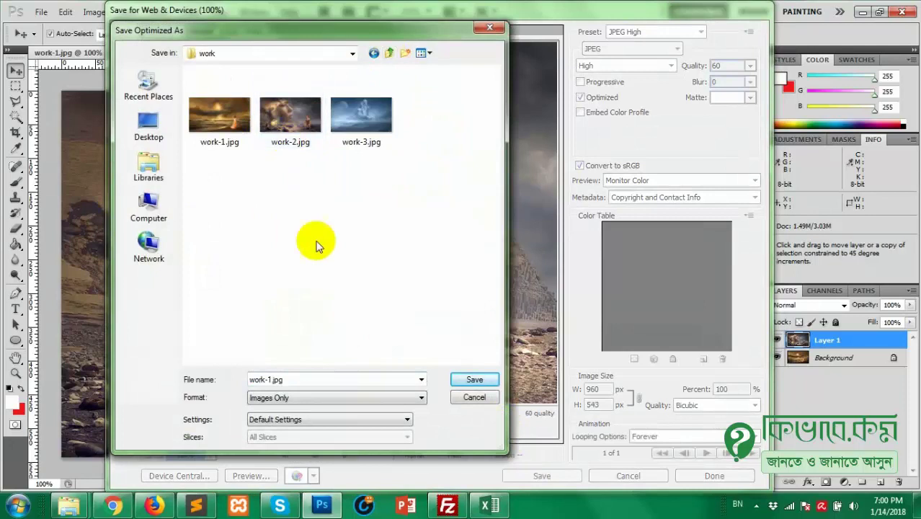
pyautogui.doubleClick(294, 119)
pyautogui.click(499, 255)
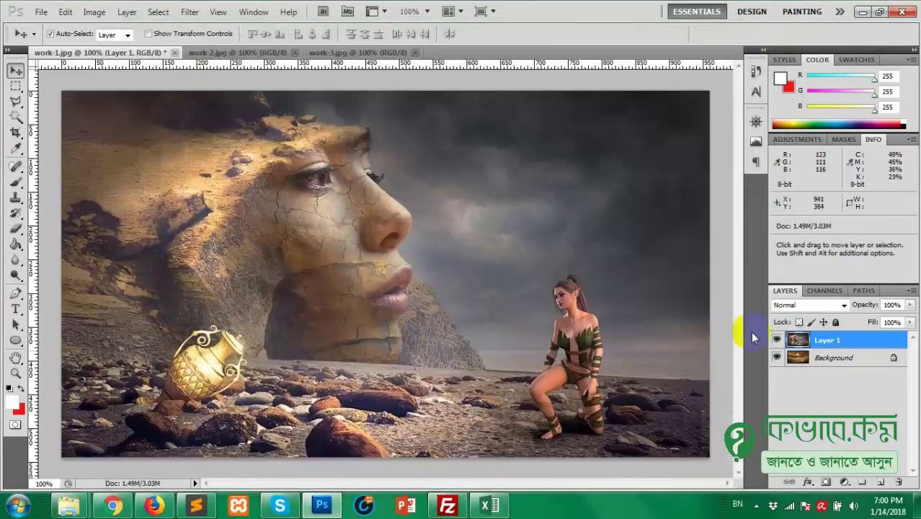
# Step: Hide the pasted layer and open the web export settings for the original background image
pyautogui.click(775, 339)
pyautogui.click(437, 281)
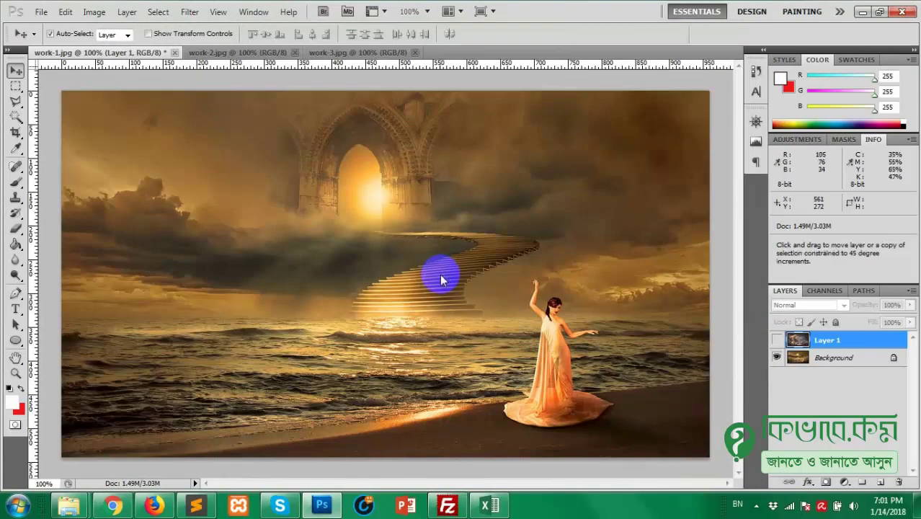
pyautogui.hotkey('ctrl', 'alt', 'shift', 's')
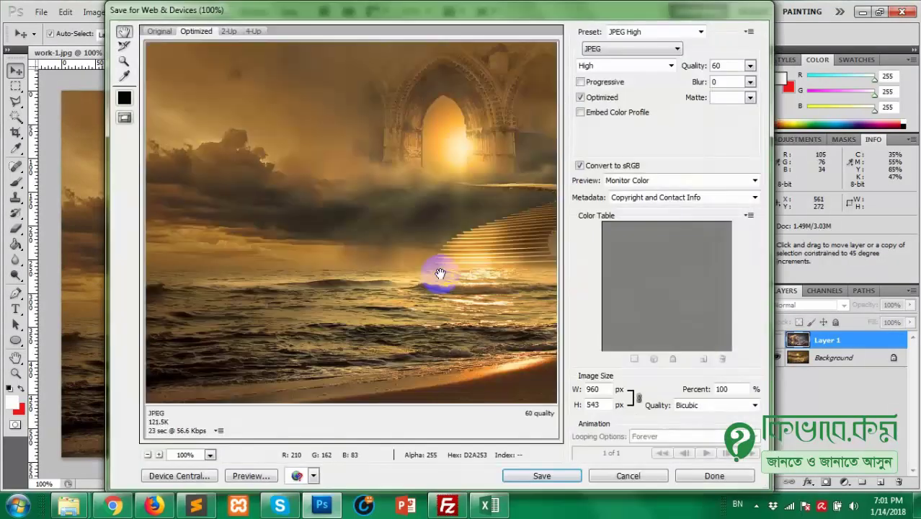
# Step: Check the existing work-1.jpg's file size in its properties from the save dialog, and return to the export settings
pyautogui.click(541, 476)
pyautogui.click(219, 138)
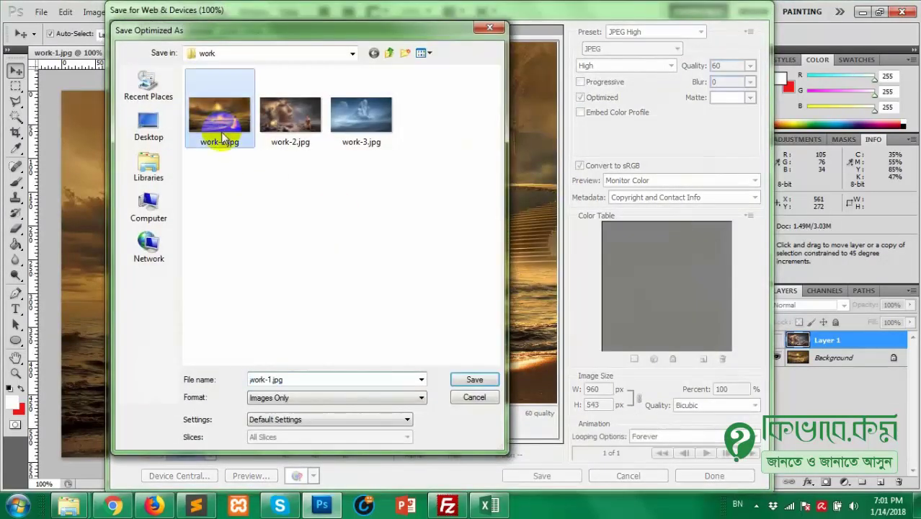
pyautogui.rightClick(220, 139)
pyautogui.click(262, 482)
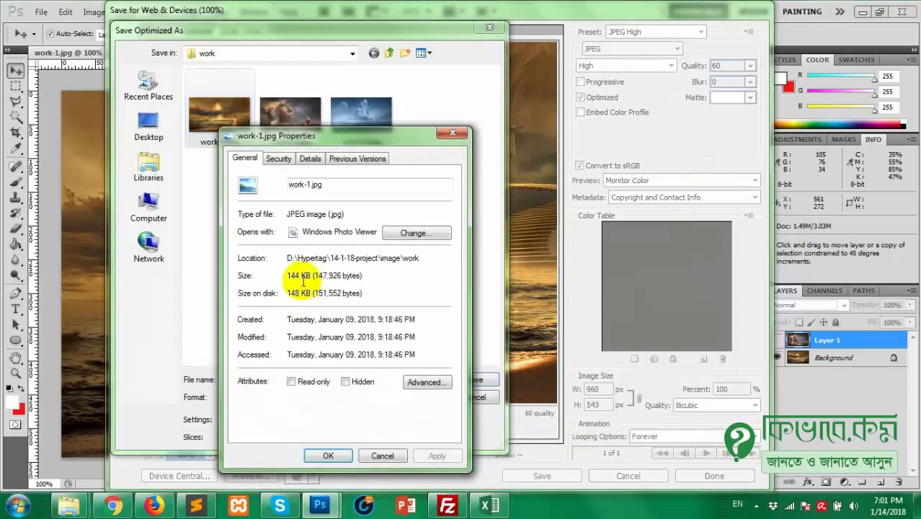
pyautogui.click(452, 134)
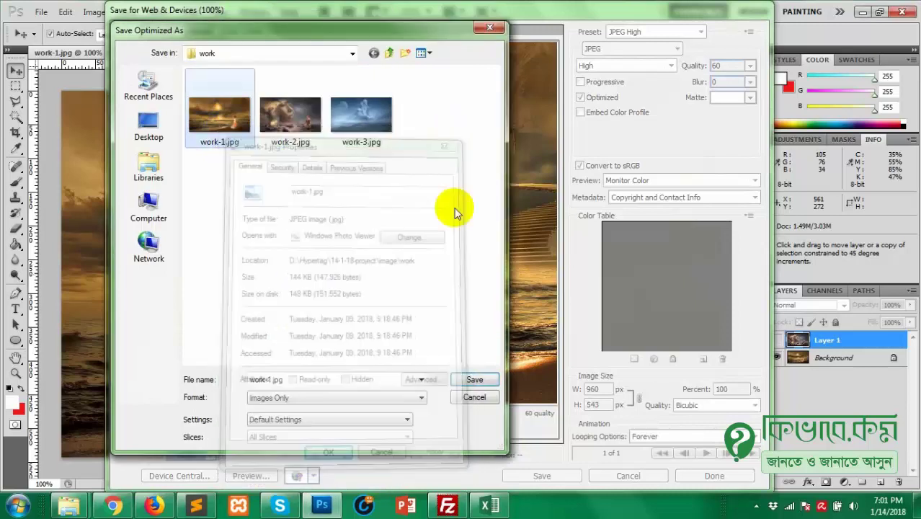
pyautogui.click(473, 398)
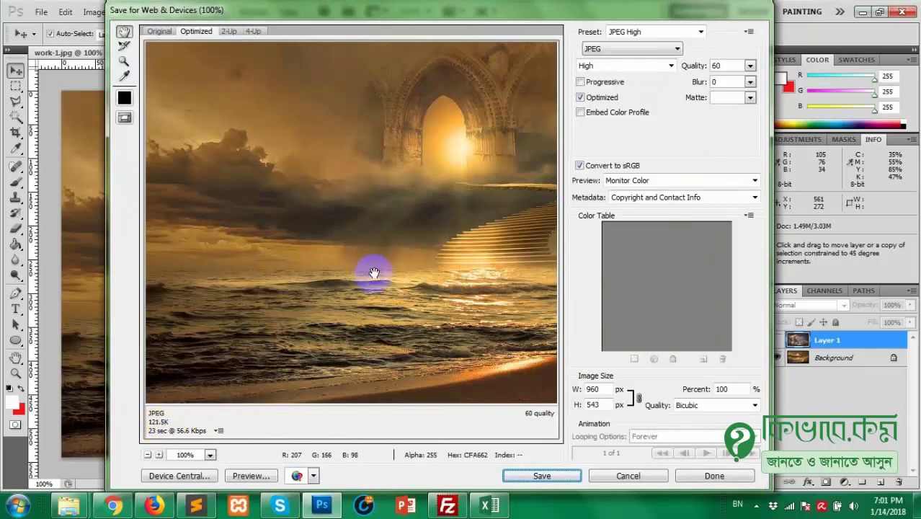
# Step: Try JPEG quality 7, inspect the compressed preview around the staircase and woman, and set the quality back to 60
pyautogui.click(749, 65)
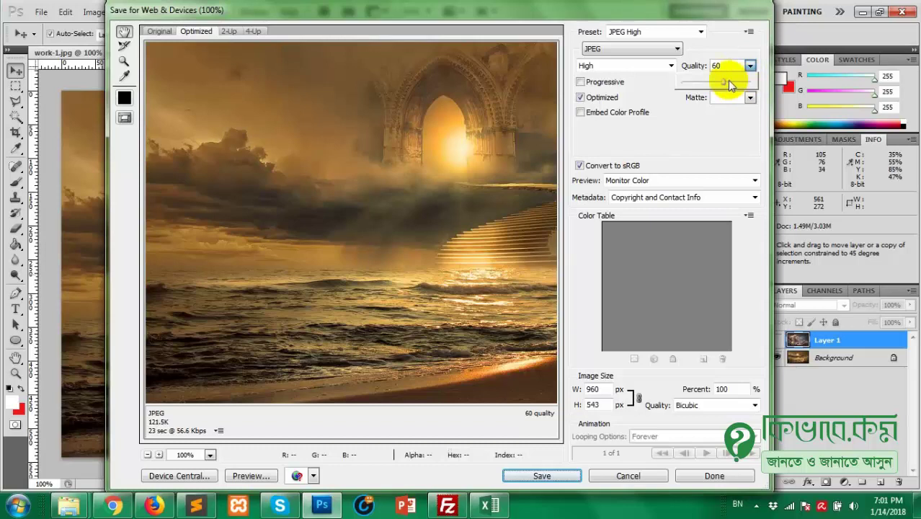
pyautogui.moveTo(729, 82); pyautogui.dragTo(687, 84)
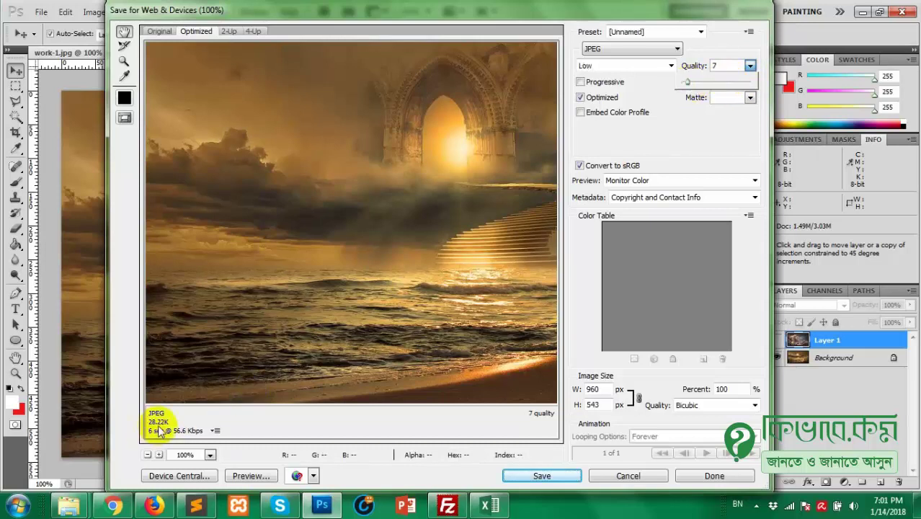
pyautogui.moveTo(450, 222); pyautogui.dragTo(324, 266)
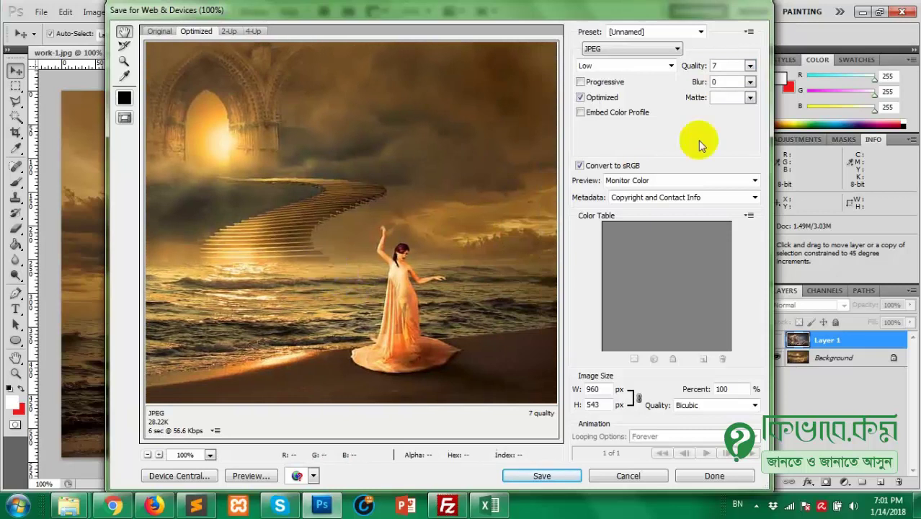
pyautogui.click(750, 65)
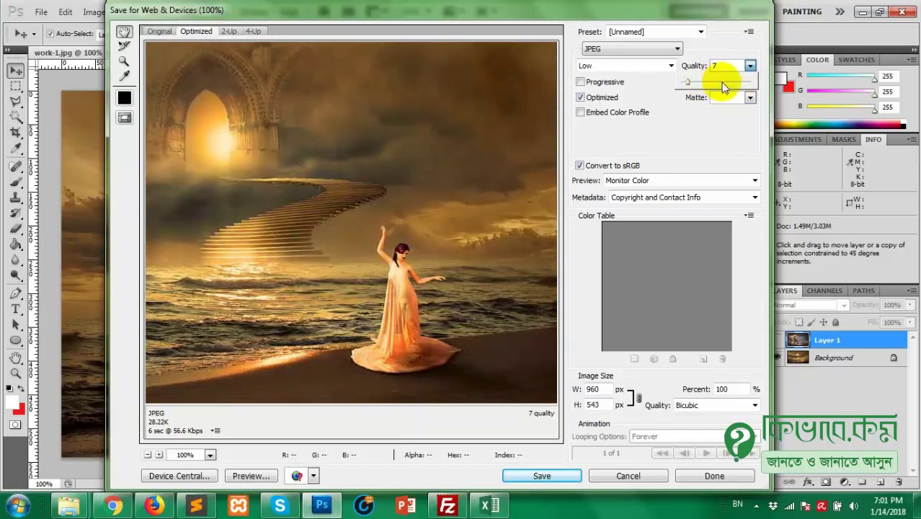
pyautogui.click(723, 82)
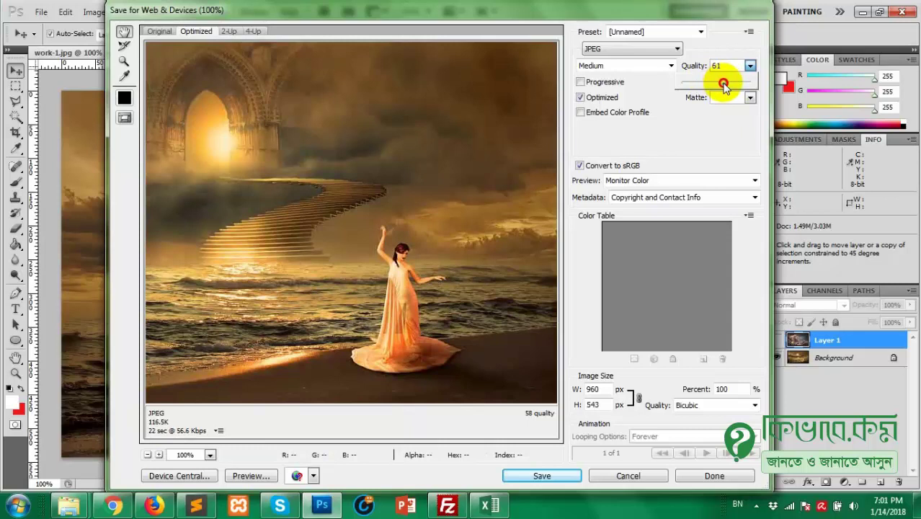
pyautogui.moveTo(723, 85); pyautogui.dragTo(724, 85)
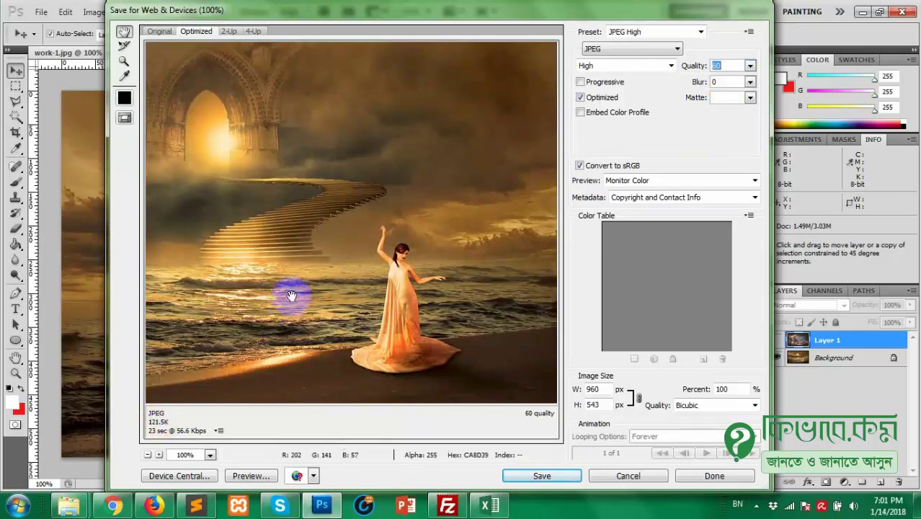
# Step: Save the optimized JPEG in the work folder, replacing the existing work-1.jpg
pyautogui.click(560, 474)
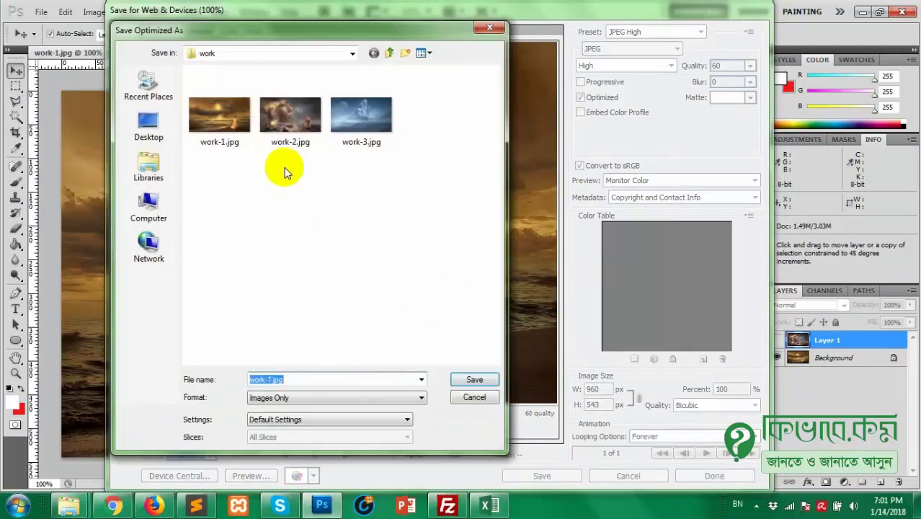
pyautogui.doubleClick(219, 115)
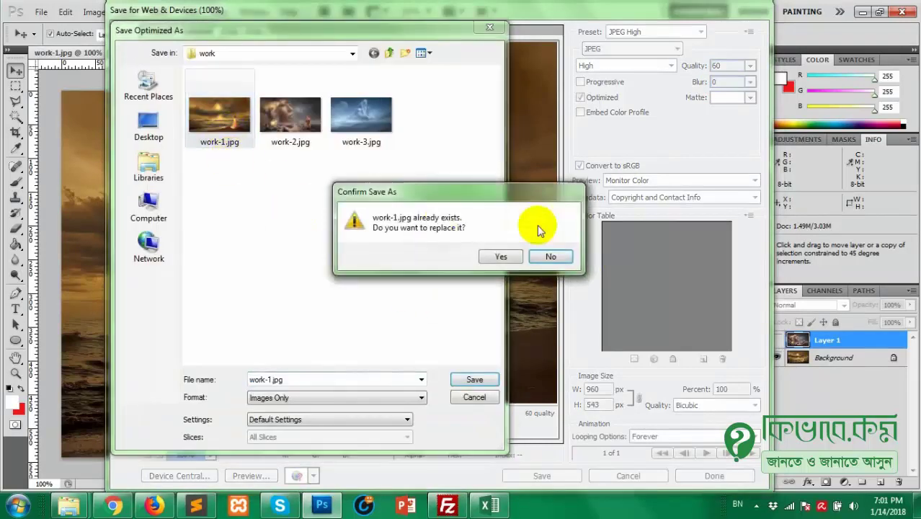
pyautogui.click(510, 258)
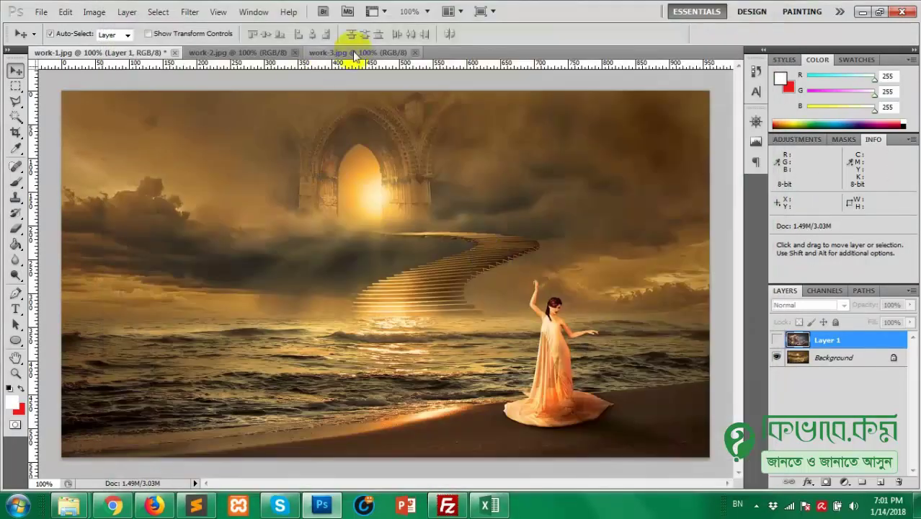
# Step: Copy the entire work-3.jpg image and paste it as a new layer in the work-1.jpg document
pyautogui.click(355, 55)
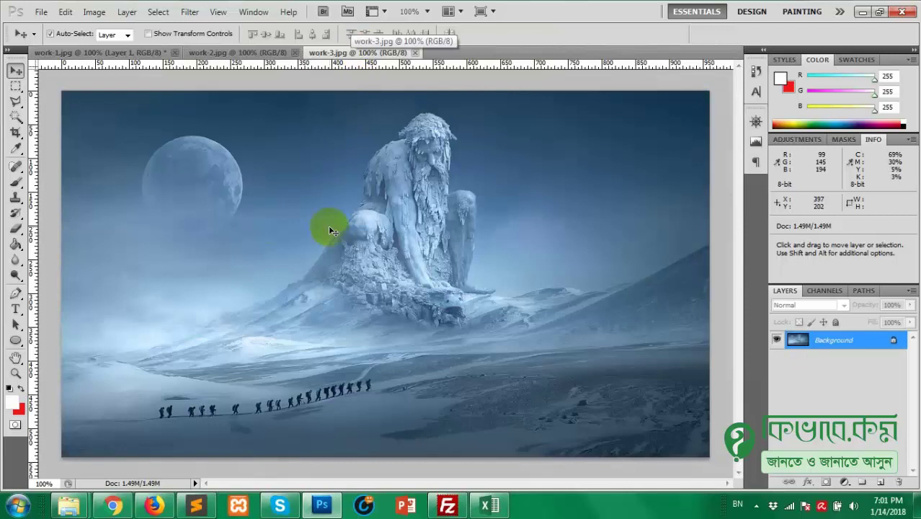
pyautogui.hotkey('ctrl', 'a')
pyautogui.click(121, 53)
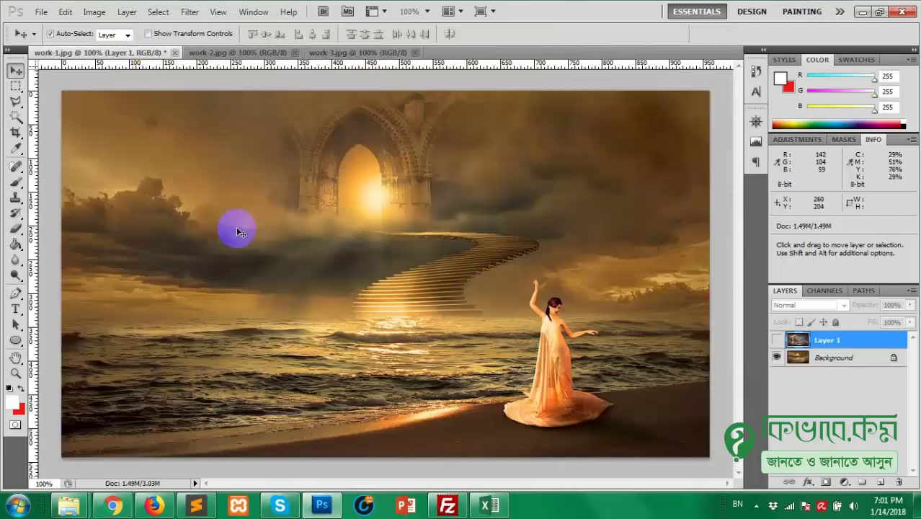
pyautogui.hotkey('ctrl', 'v')
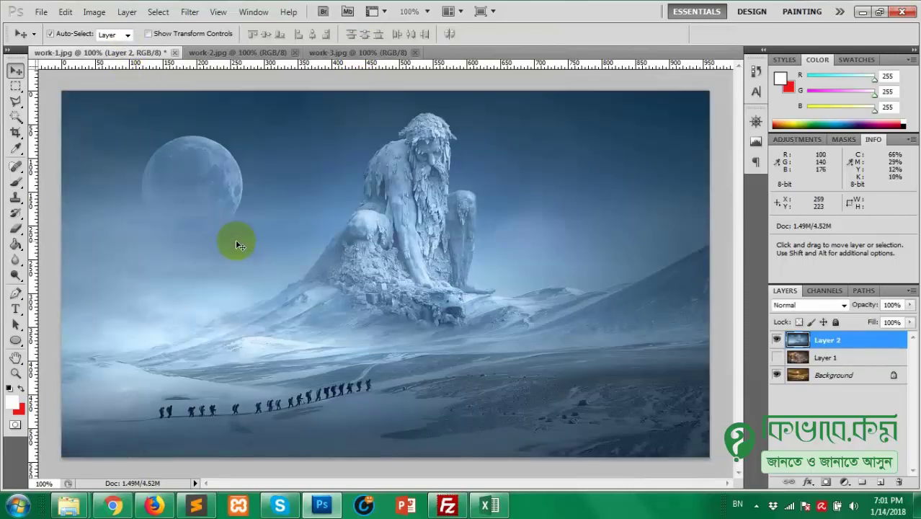
# Step: Stretch the pasted snow statue layer slightly outward from its upper-left corner with Free Transform and apply it
pyautogui.hotkey('ctrl', 't')
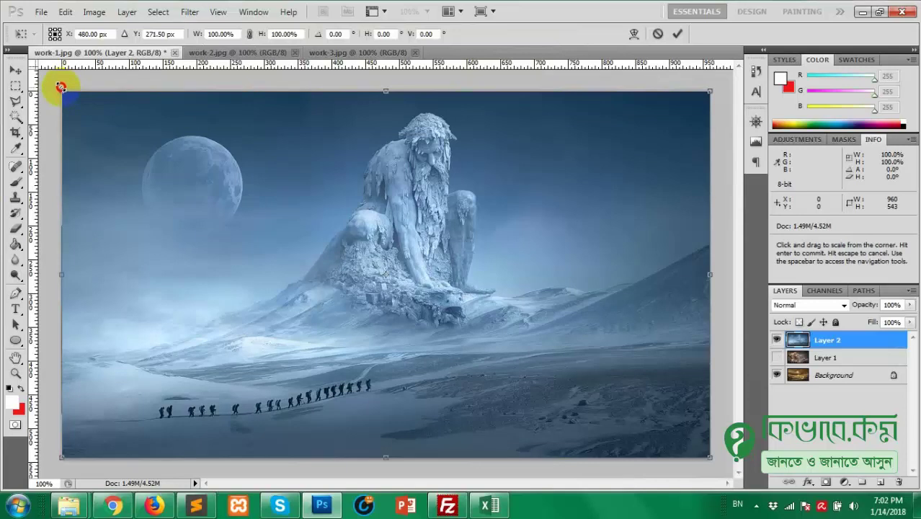
pyautogui.moveTo(60, 87); pyautogui.dragTo(58, 87)
pyautogui.press('Return')
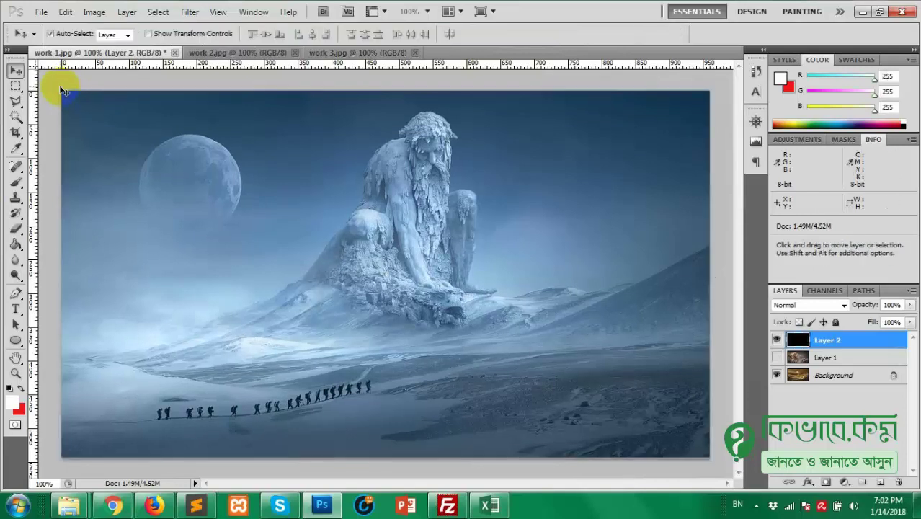
# Step: Export the snow statue image for the web as a JPEG in the work folder, replacing the existing work-3.jpg
pyautogui.hotkey('alt', 'shift')
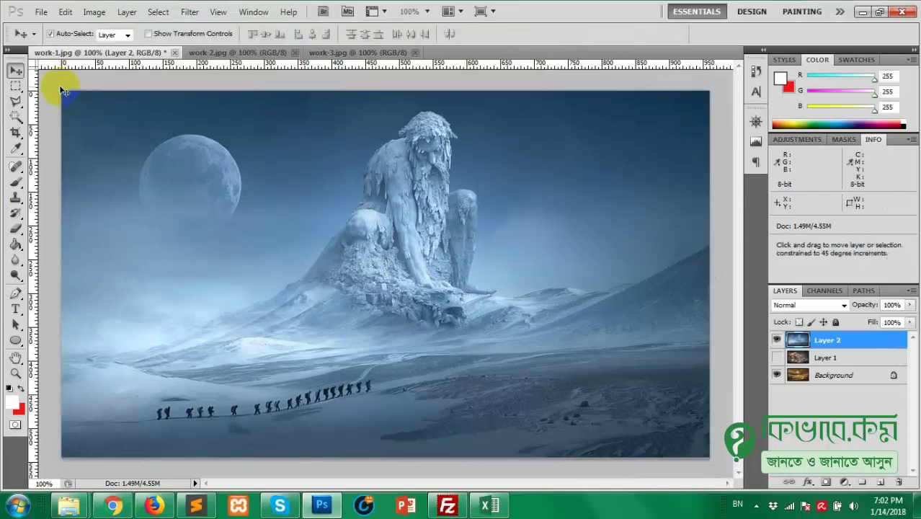
pyautogui.hotkey('ctrl', 'alt', 'shift', 's')
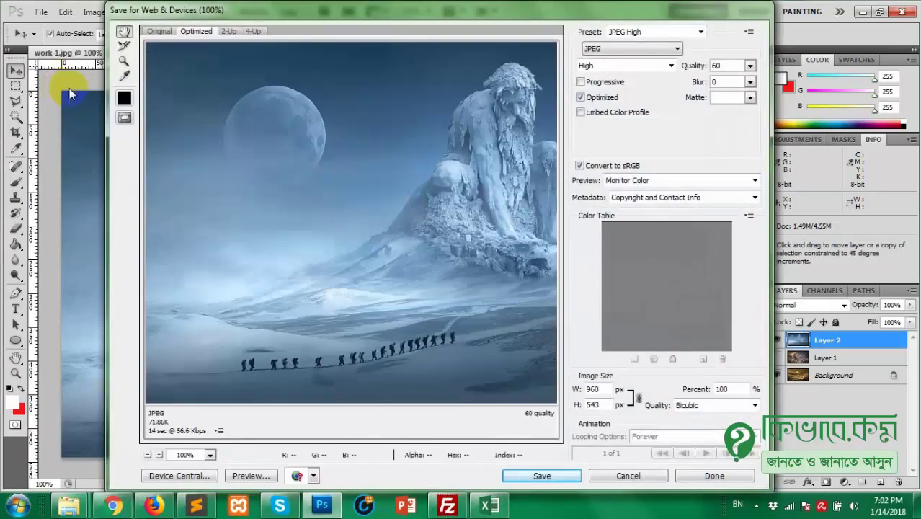
pyautogui.click(533, 474)
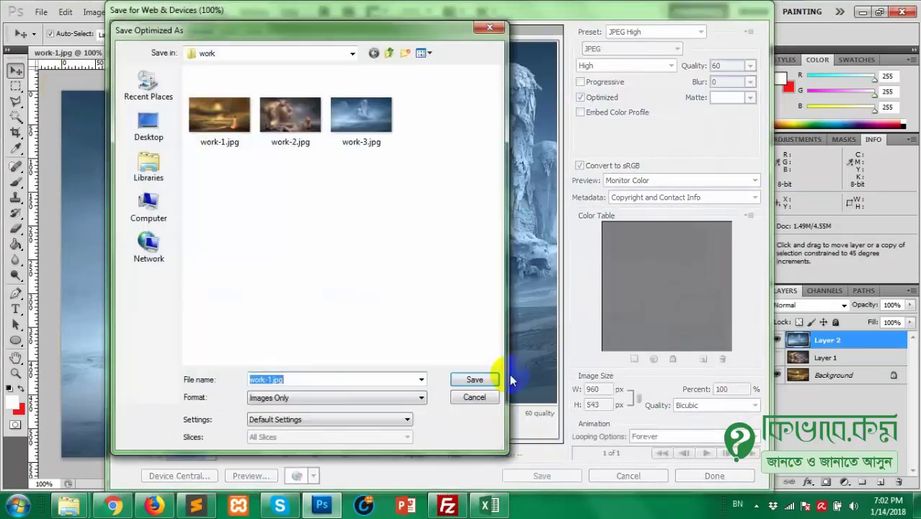
pyautogui.doubleClick(364, 116)
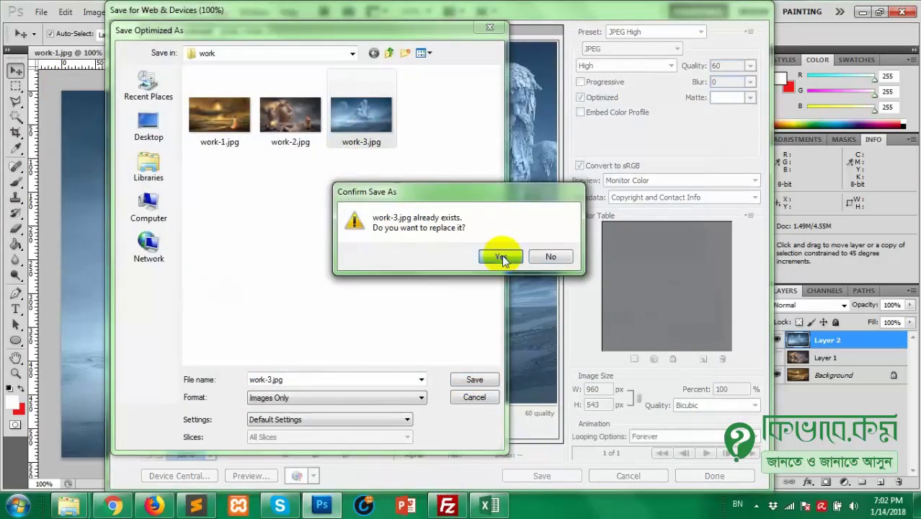
pyautogui.click(501, 254)
# Step: Switch to Chrome and reload the work.html page from its top to check the replaced images
pyautogui.click(113, 505)
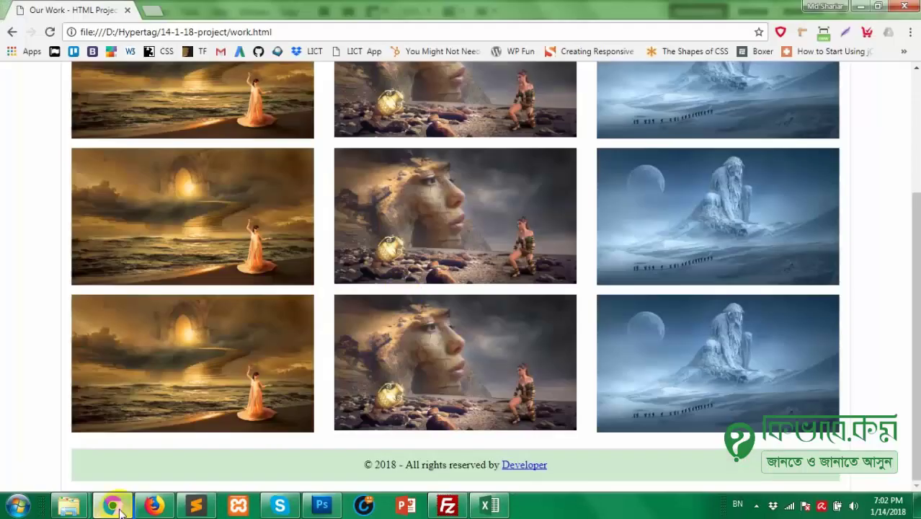
pyautogui.scroll(5, 516, 210)
pyautogui.rightClick(488, 100)
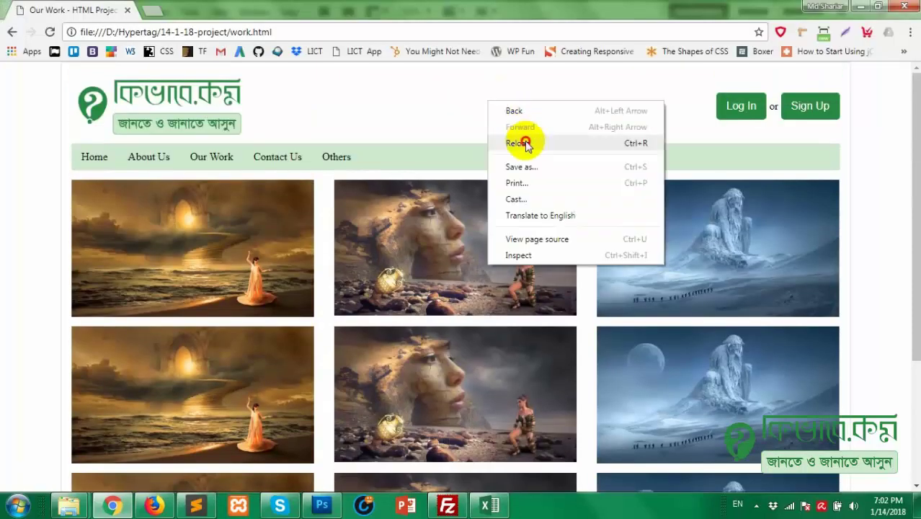
pyautogui.click(523, 140)
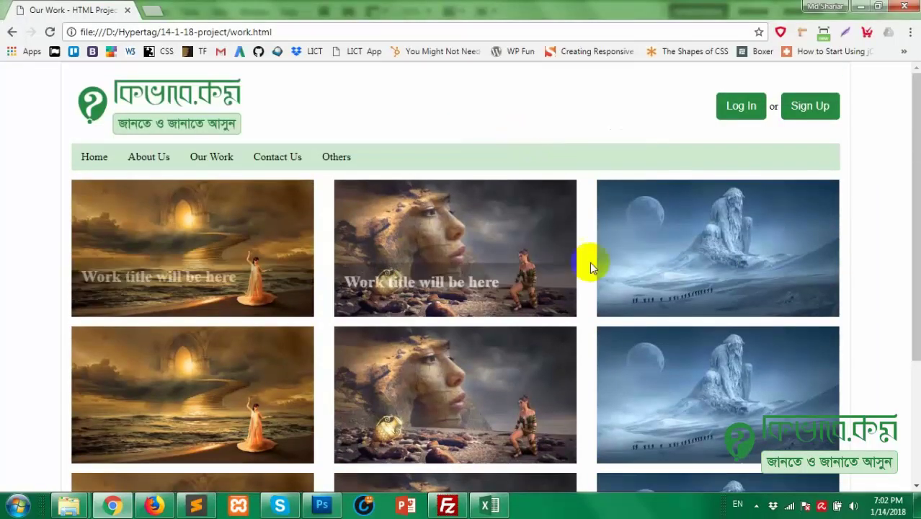
# Step: Restore the browser window to a smaller size, widen it to the two-column layout, and examine the work image grid's alignment
pyautogui.click(877, 6)
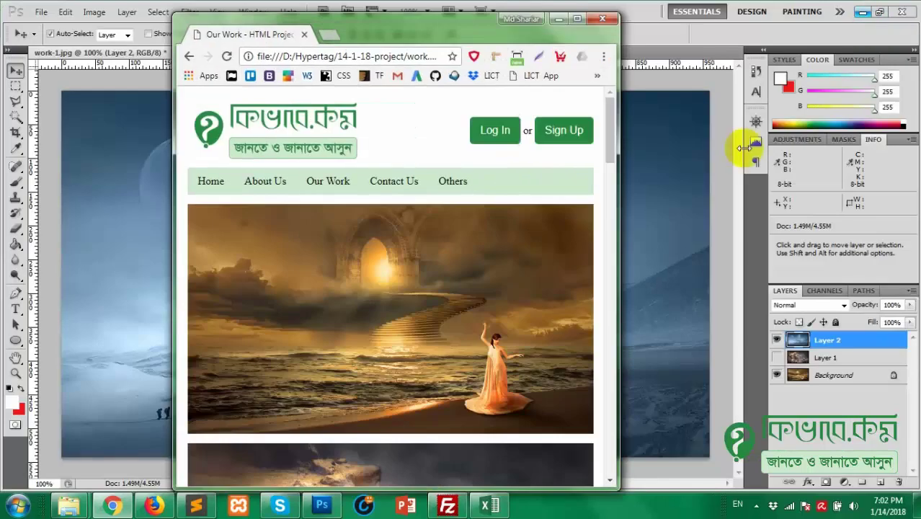
pyautogui.moveTo(627, 232); pyautogui.dragTo(746, 212)
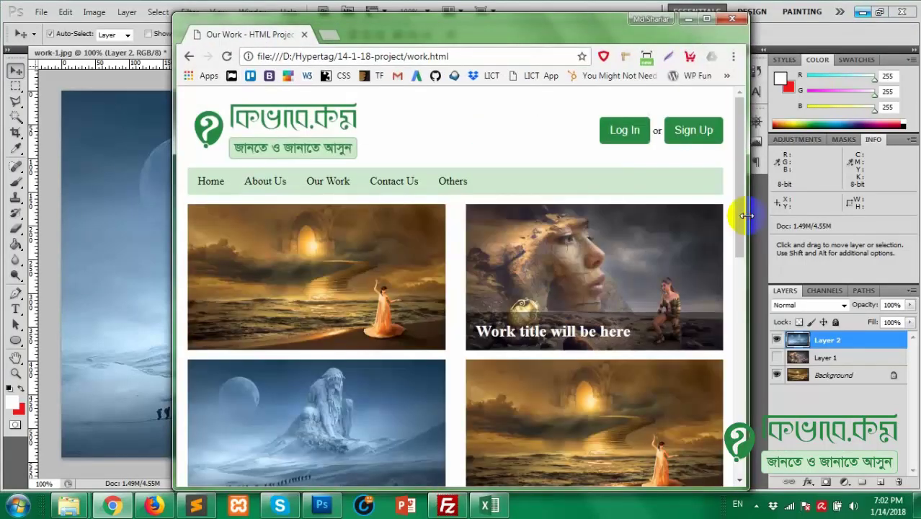
pyautogui.scroll(-2, 362, 283)
pyautogui.scroll(-5, 360, 283)
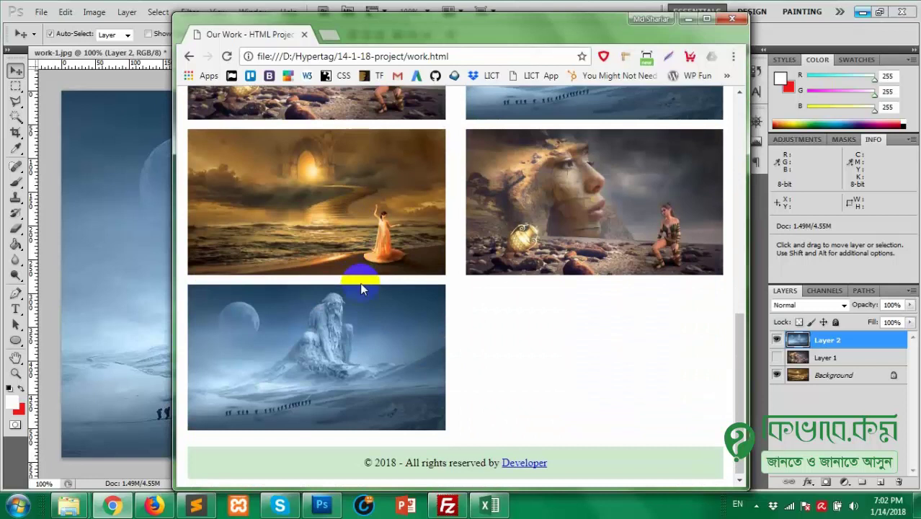
pyautogui.scroll(5, 360, 282)
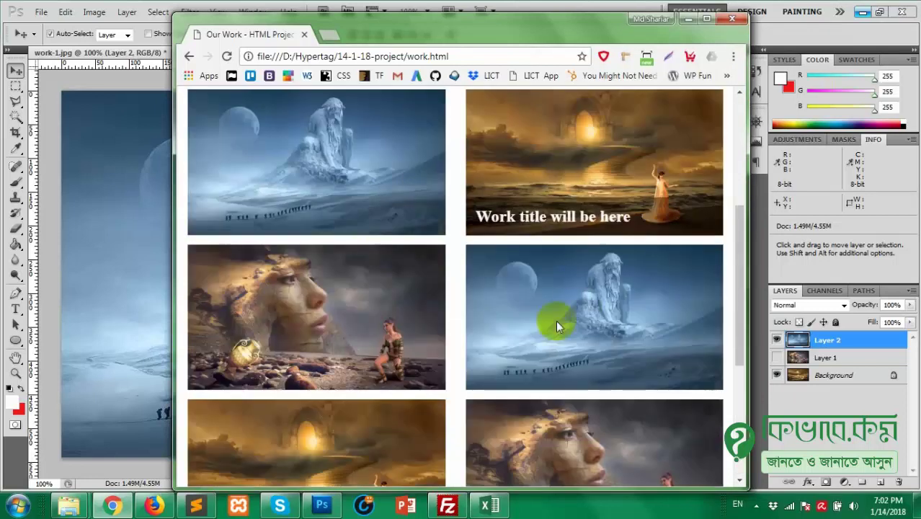
pyautogui.scroll(3, 358, 333)
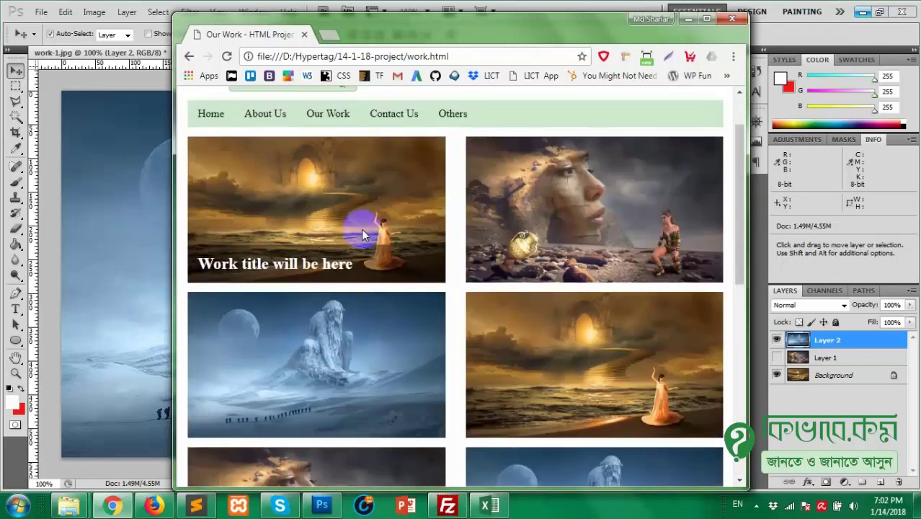